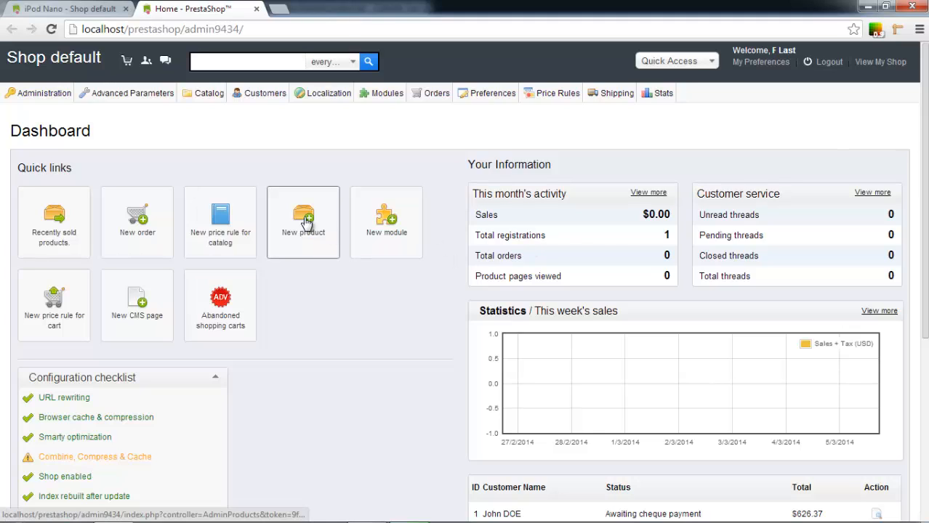
Step: Open the catalog's attachments list and start a new attachment
mouse_move(209, 96)
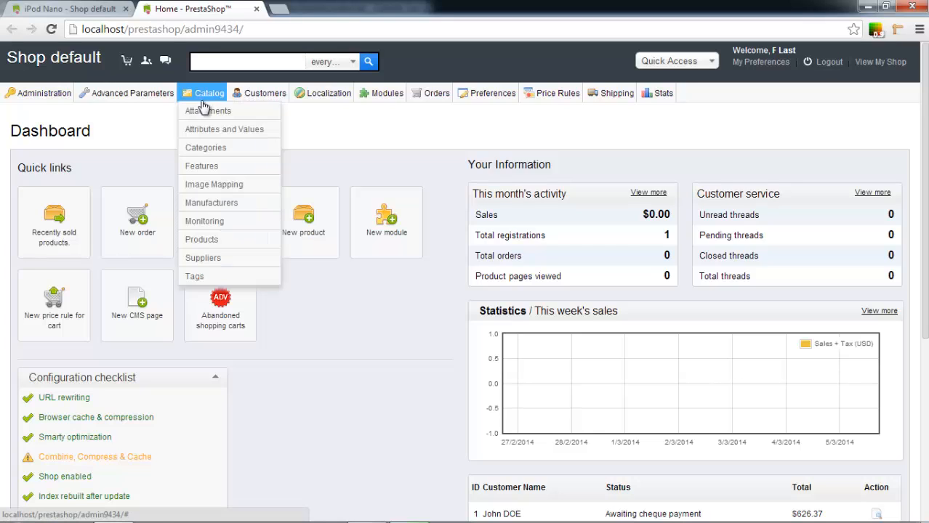
mouse_move(41, 98)
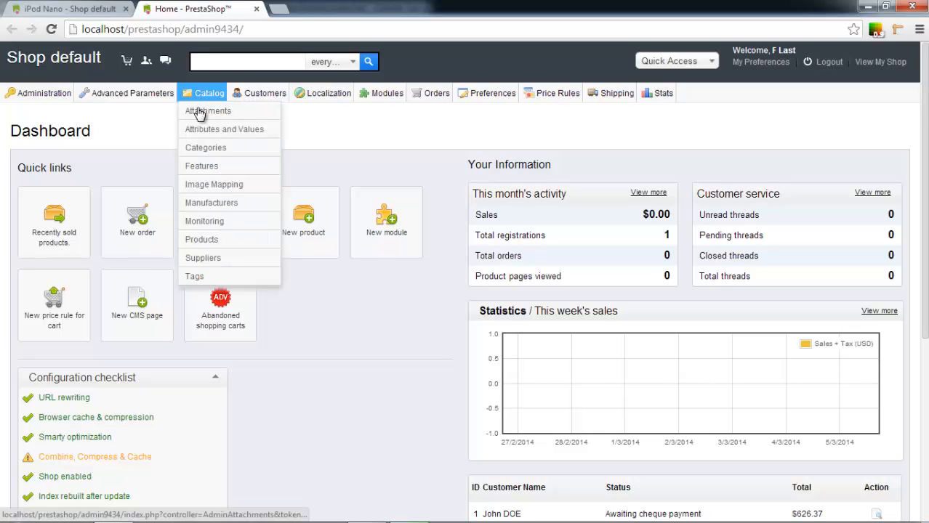
click(201, 111)
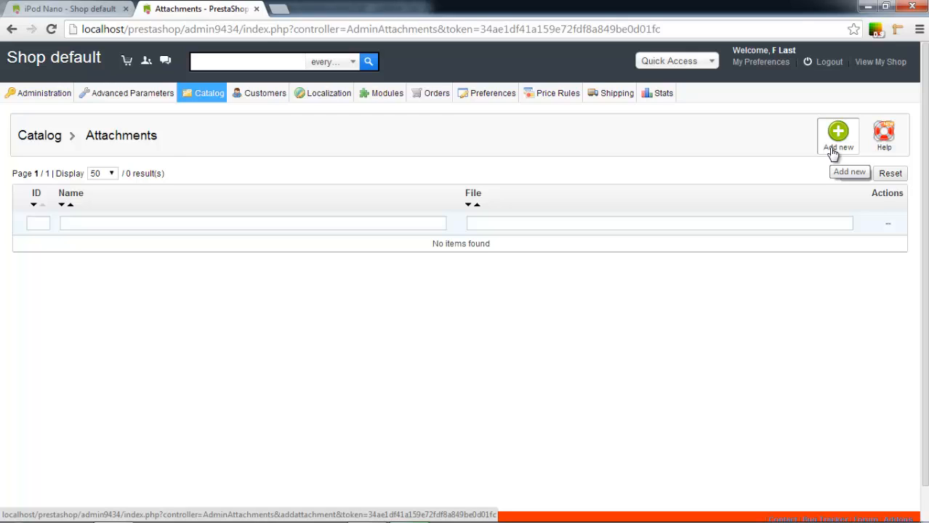
drag(88, 136, 175, 136)
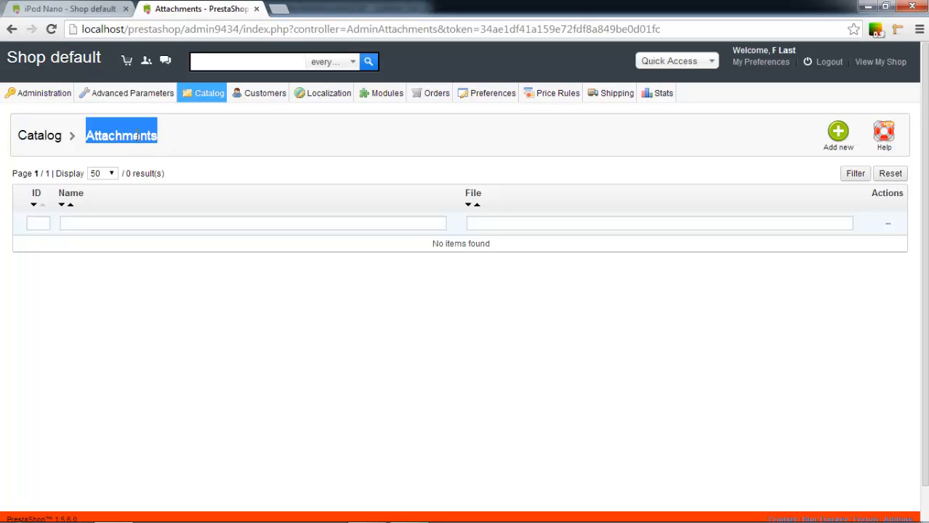
click(110, 136)
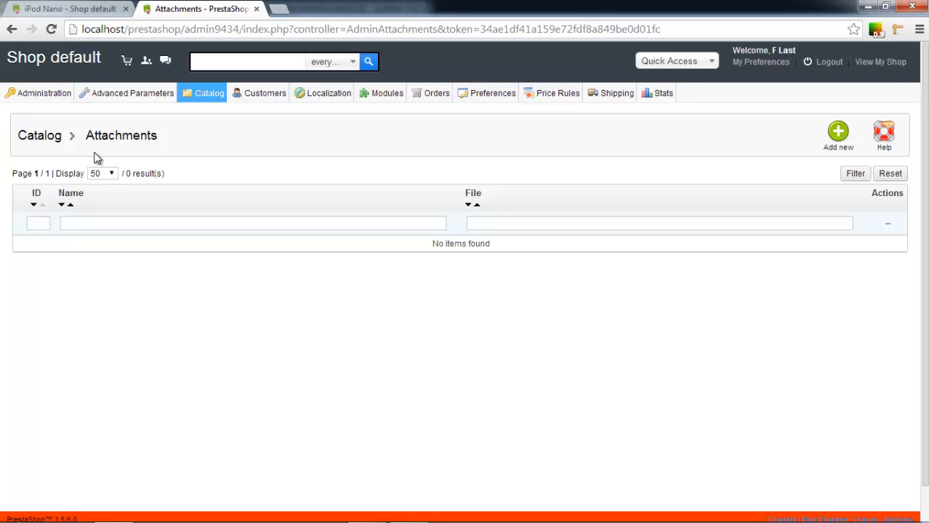
click(833, 155)
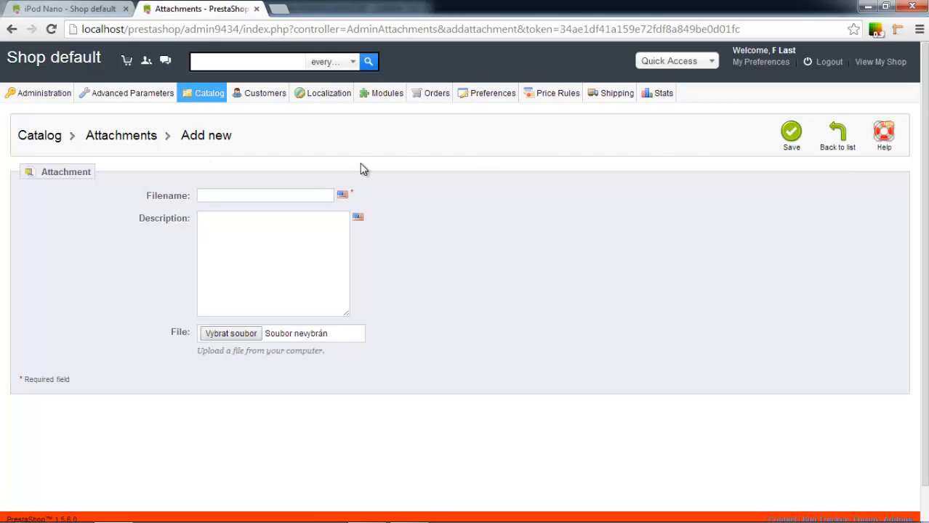
Step: Name the new attachment "Attachment 1" and give it the description "This is an attachment."
click(302, 194)
text(Attac)
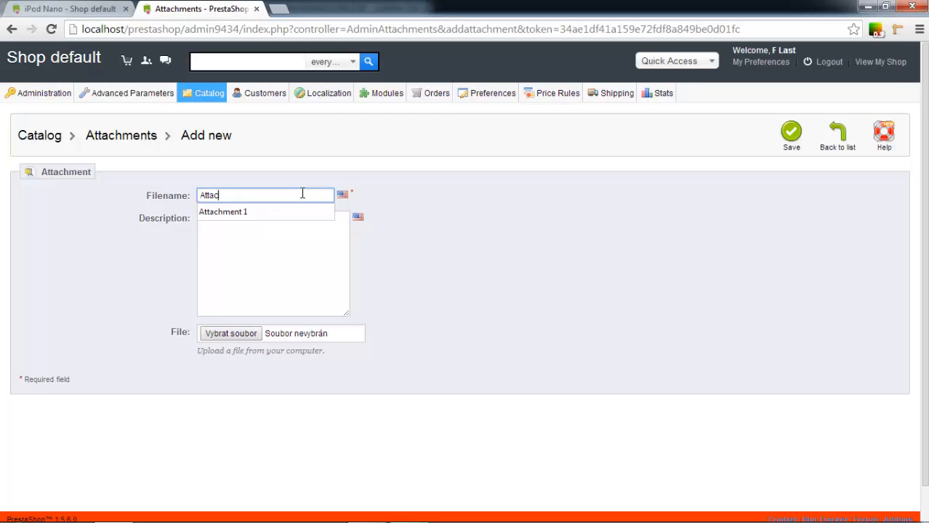
key(Down)
key(Return)
click(284, 280)
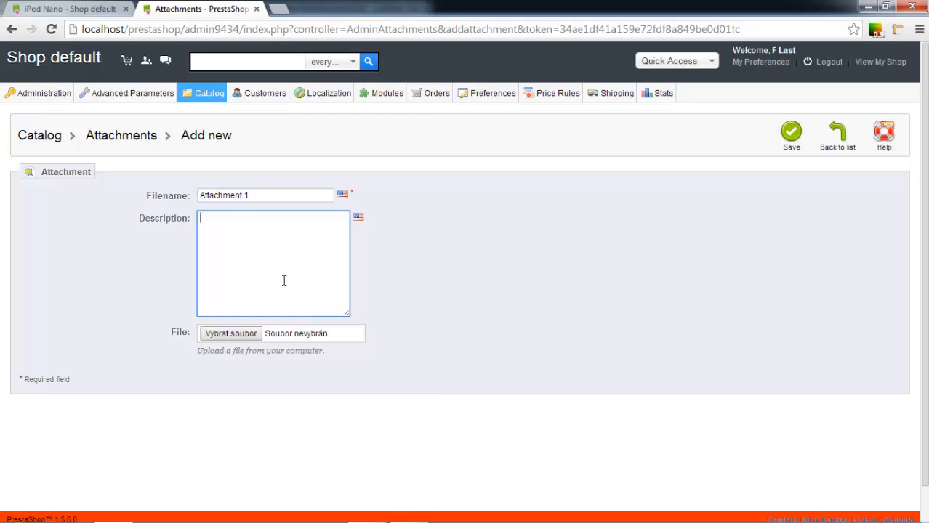
text(This is an attachm)
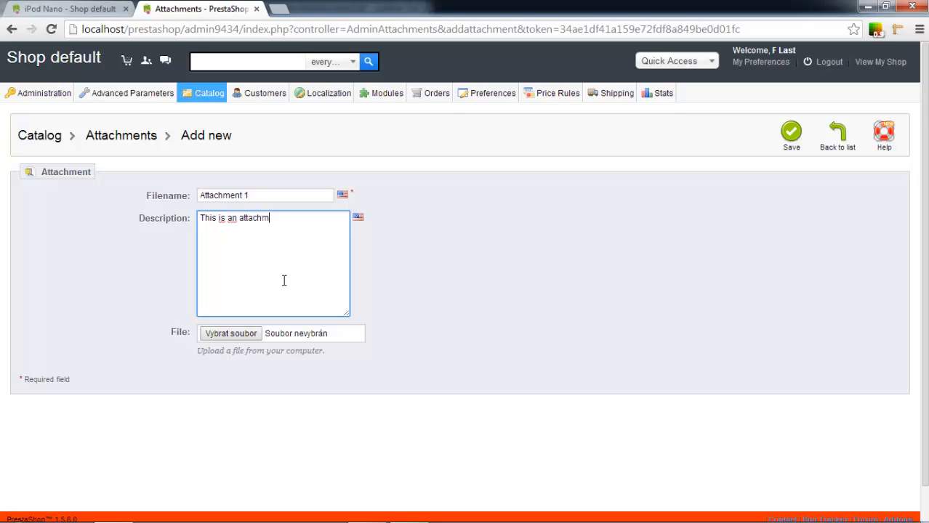
text(ent.)
Step: Choose the Koala.jpg sample picture as the attachment's file and save the attachment
click(229, 337)
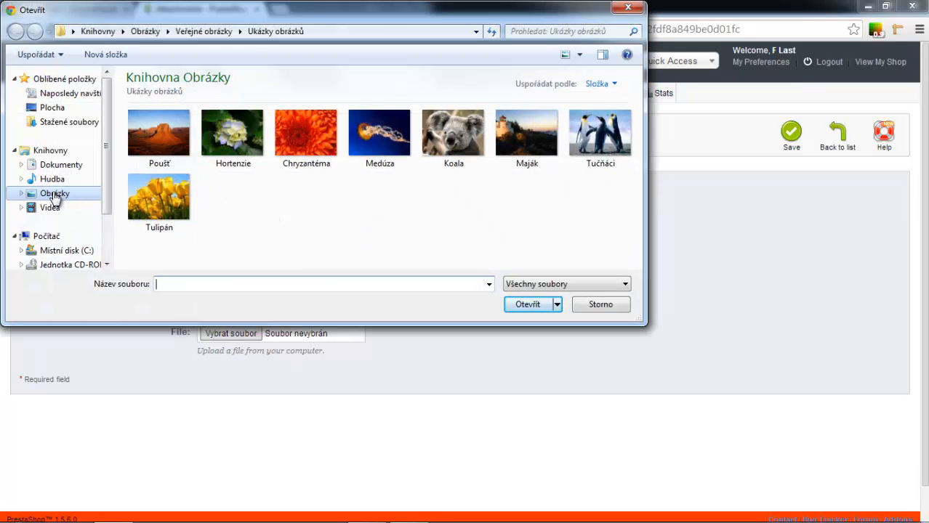
click(475, 156)
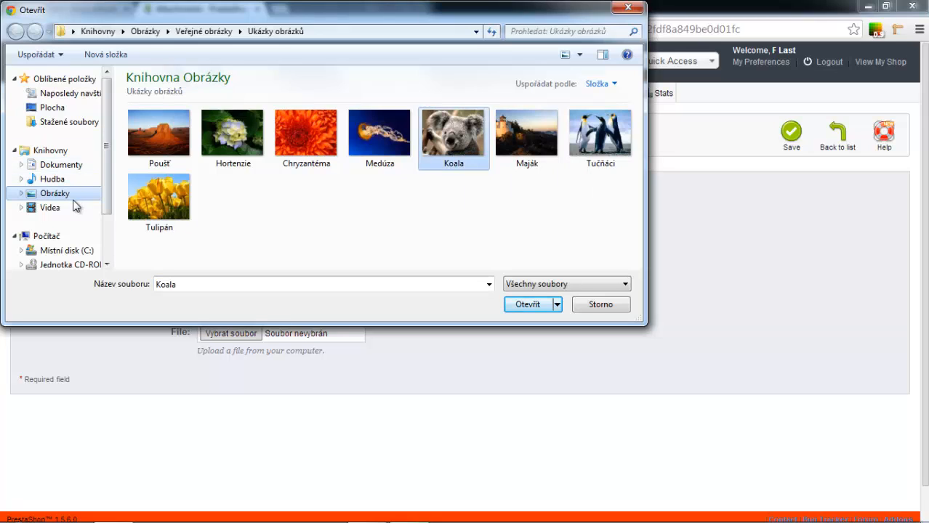
double_click(428, 168)
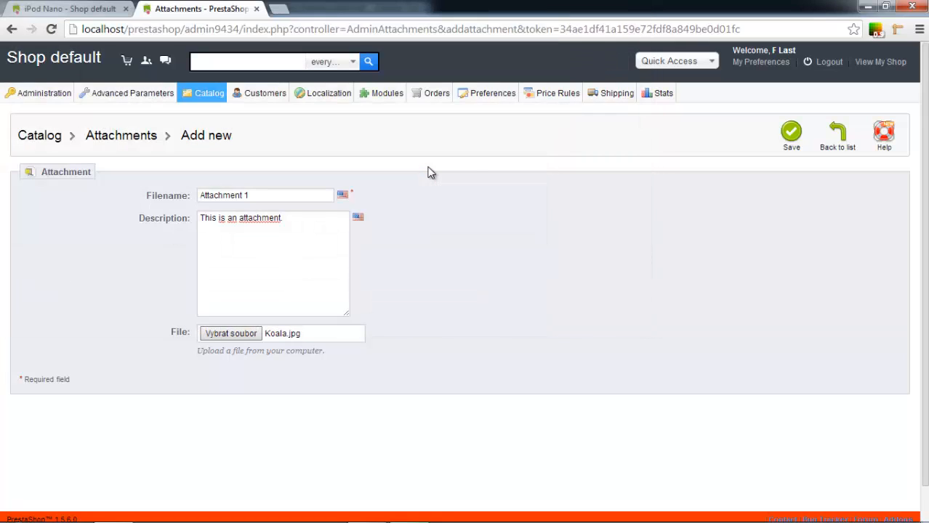
click(791, 135)
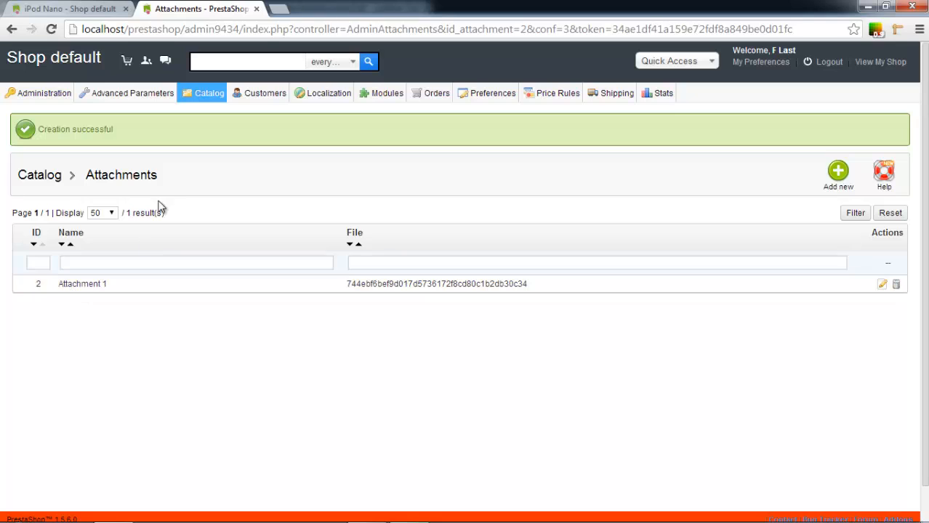
Step: Open the iPod Nano product from the catalog for editing and go to its attachment settings
mouse_move(202, 93)
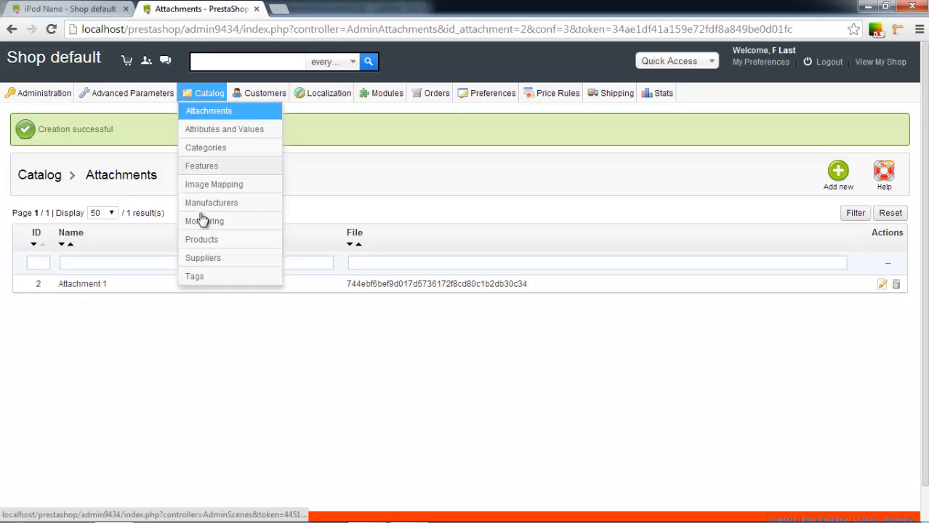
click(209, 244)
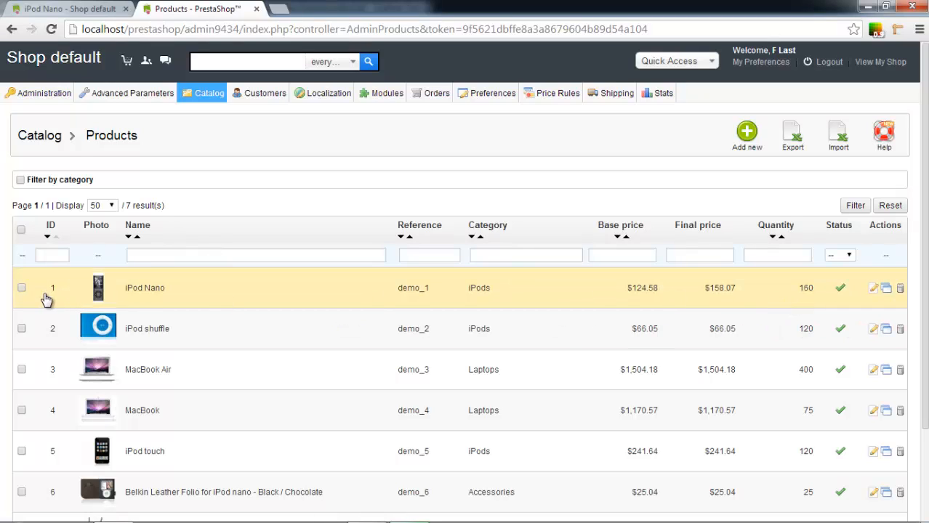
click(874, 290)
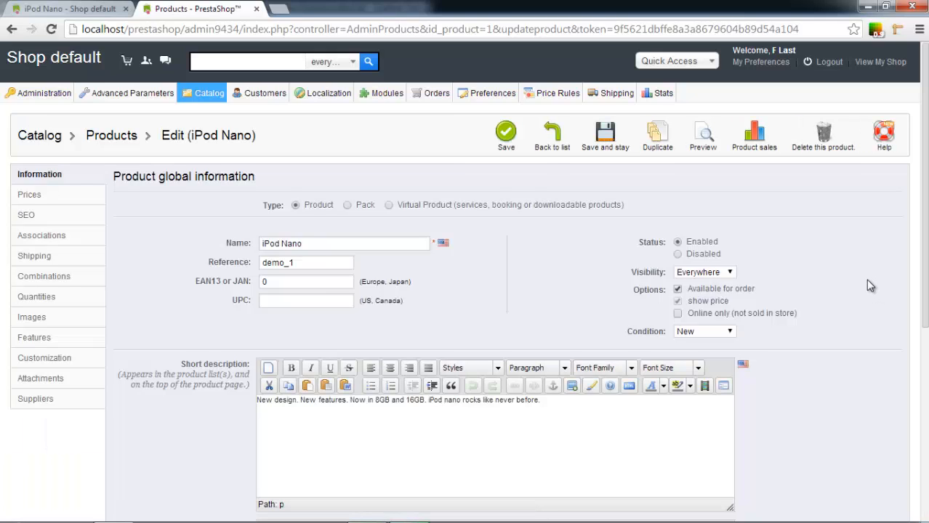
click(548, 149)
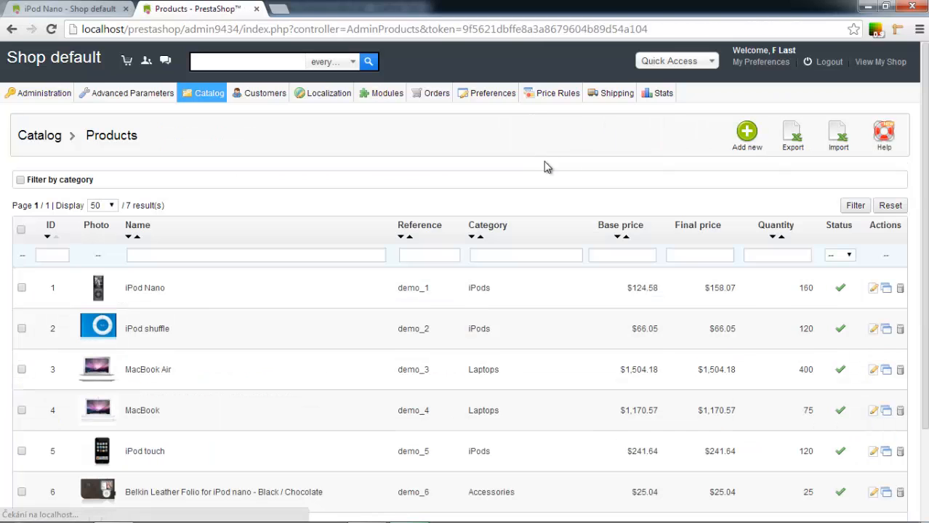
click(874, 289)
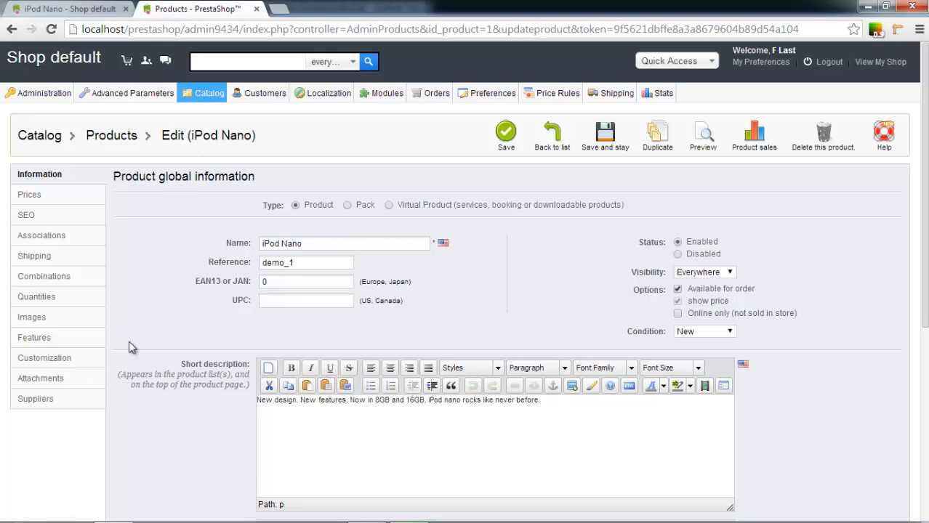
scroll(128, 340, down, 1)
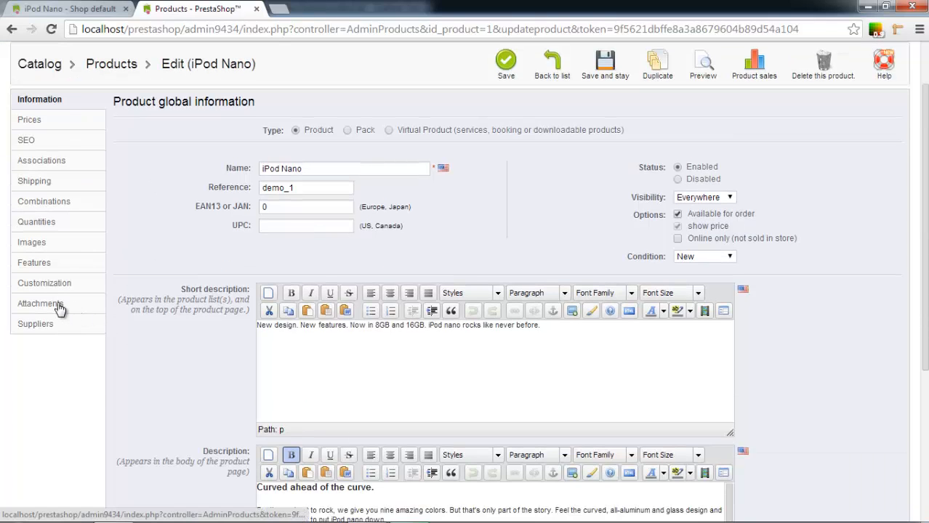
click(63, 306)
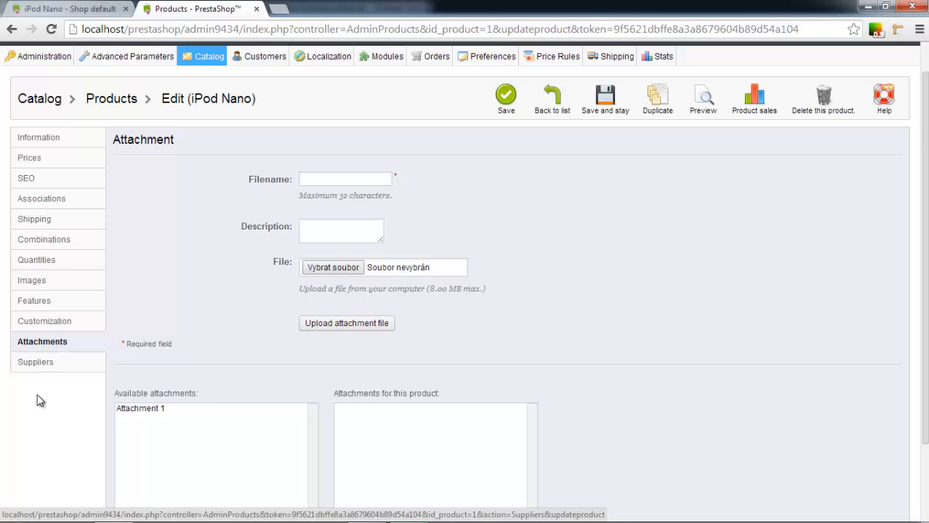
Step: Assign the available Attachment 1 to the iPod Nano product and save while staying on the edit page
scroll(37, 394, down, 3)
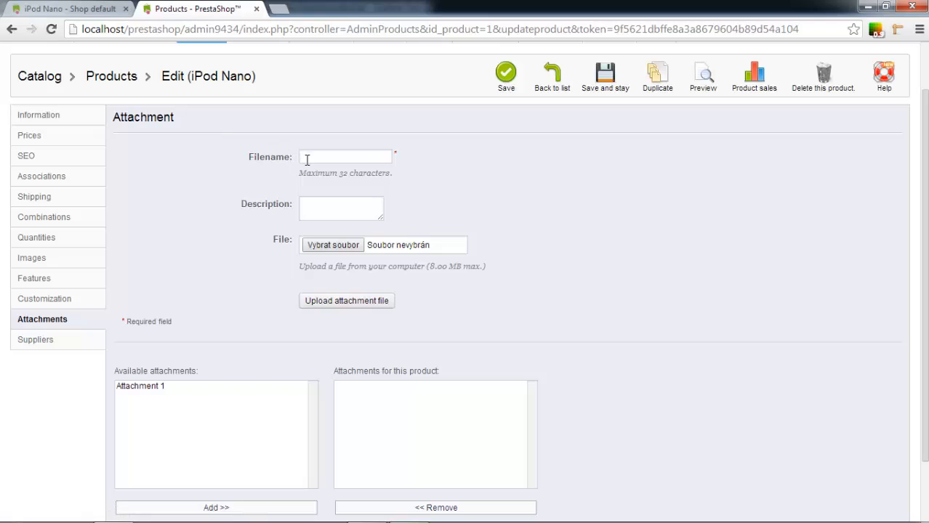
click(336, 213)
scroll(364, 202, up, 1)
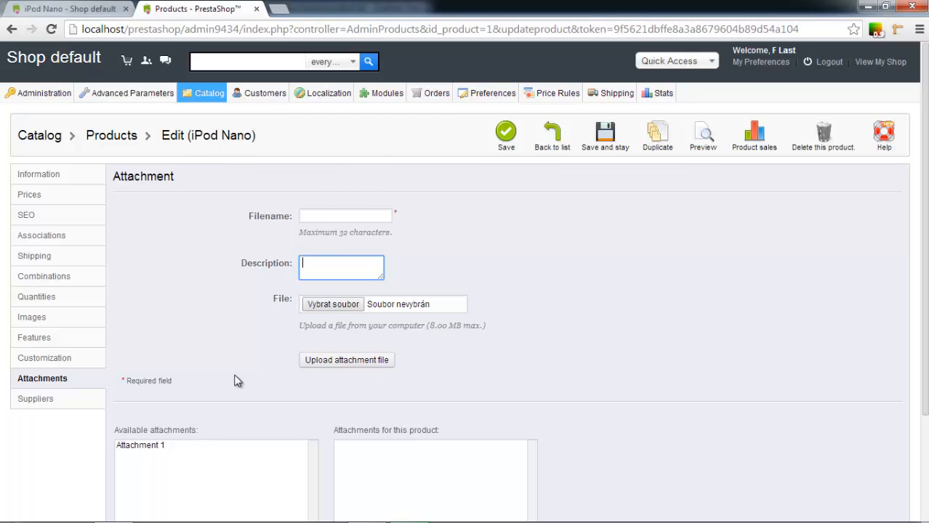
scroll(234, 380, down, 1)
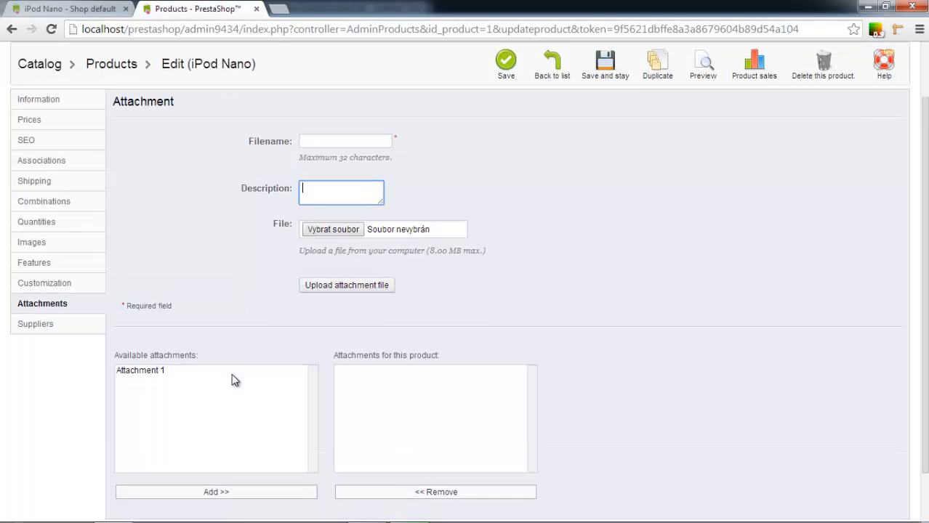
click(144, 372)
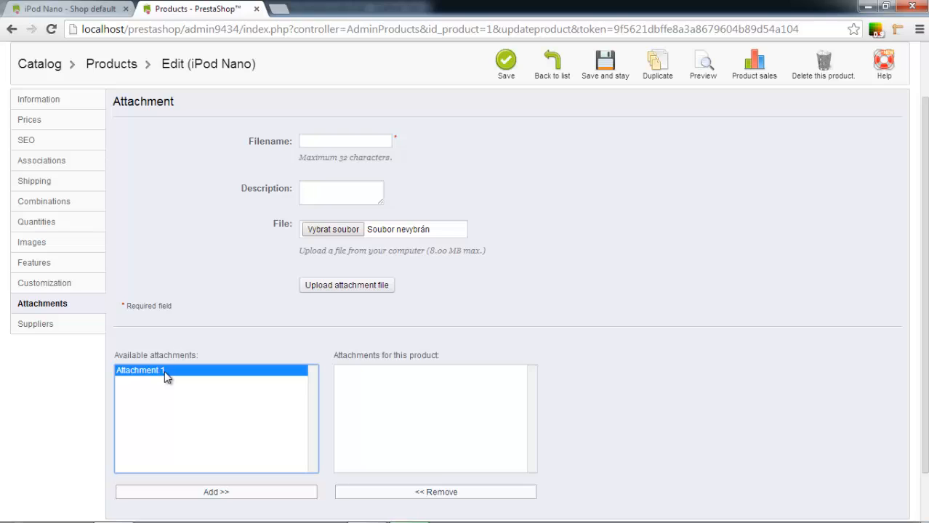
click(185, 494)
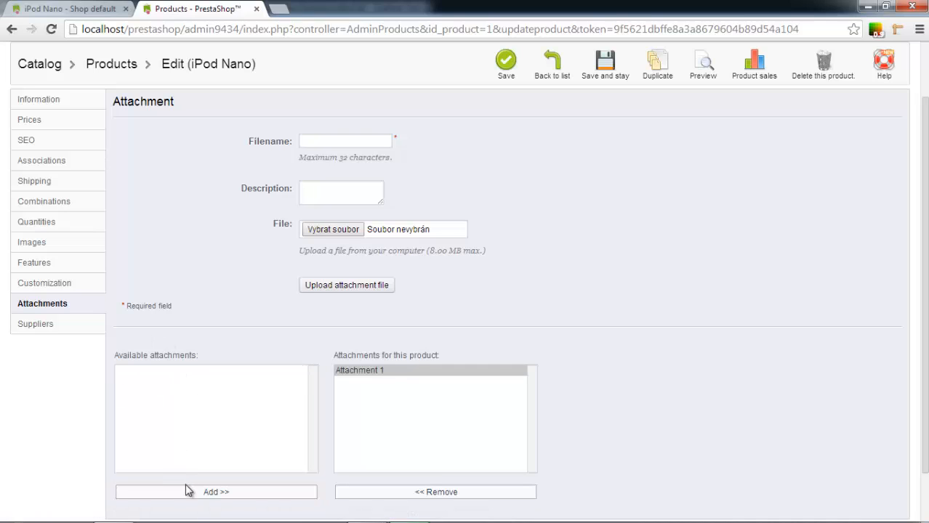
click(197, 428)
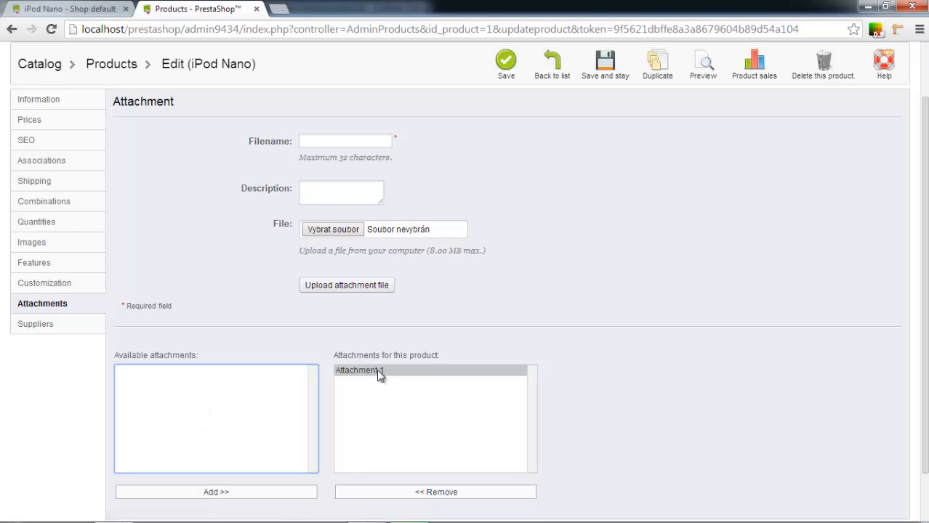
drag(116, 355, 211, 356)
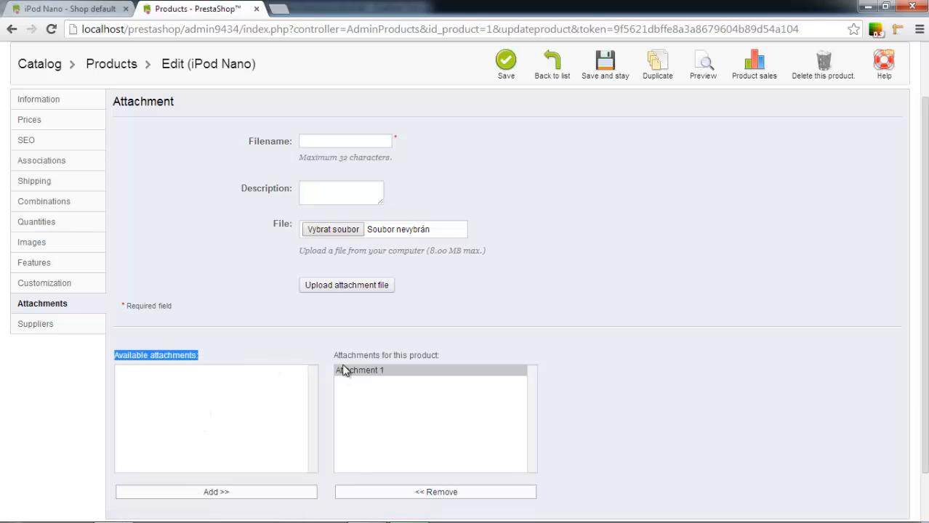
drag(334, 355, 446, 356)
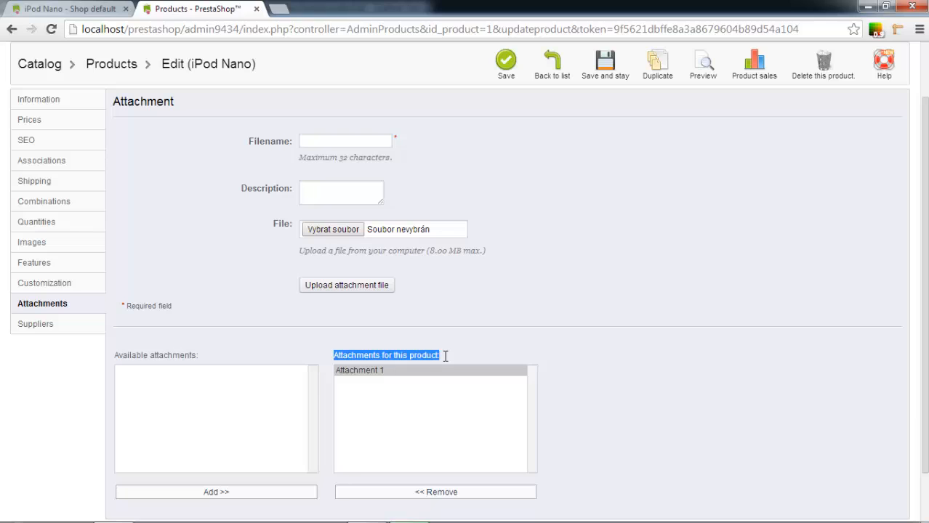
click(603, 73)
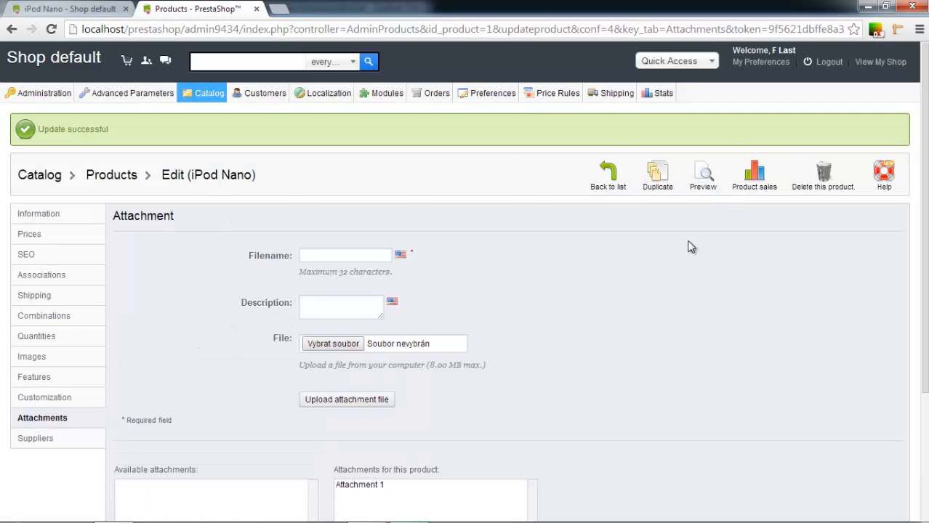
Step: Preview the iPod Nano page in the shop and examine the attachment's name and description among its downloads
click(707, 189)
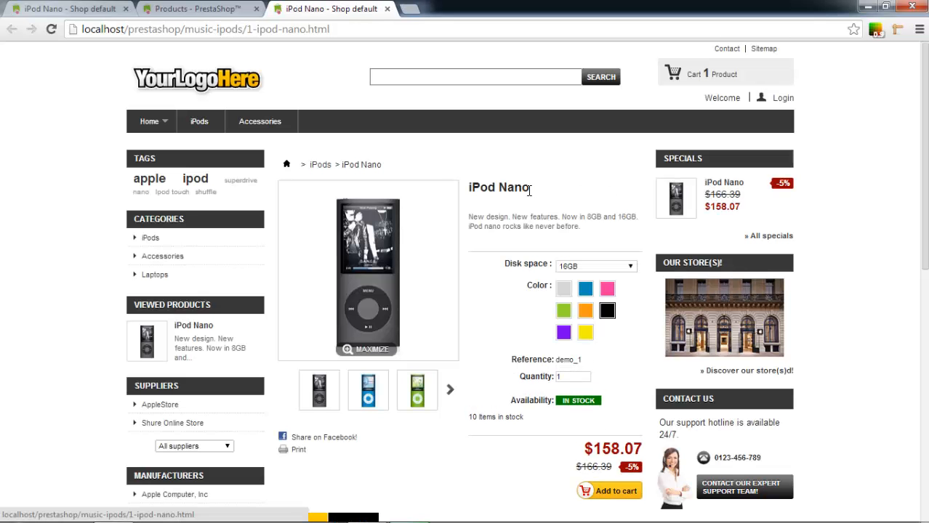
scroll(530, 196, down, 1)
scroll(529, 196, up, 1)
scroll(529, 196, down, 1)
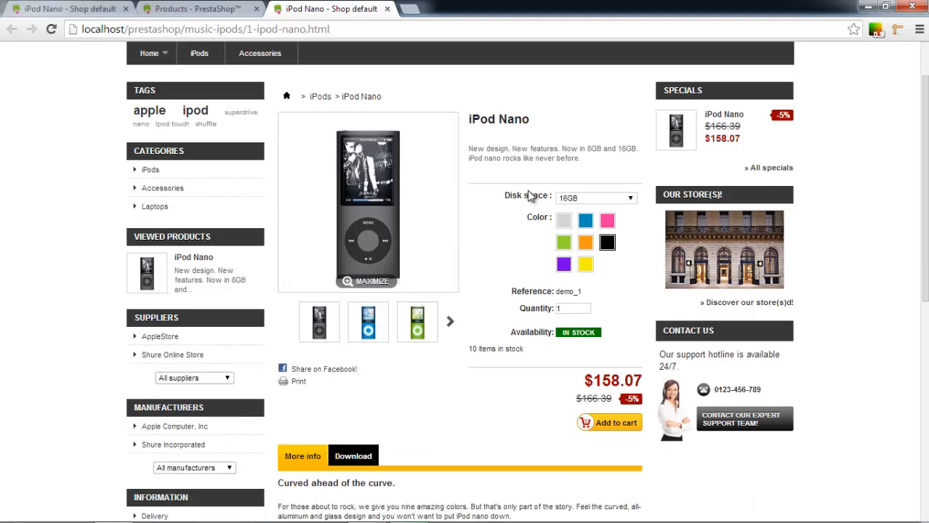
scroll(545, 123, down, 2)
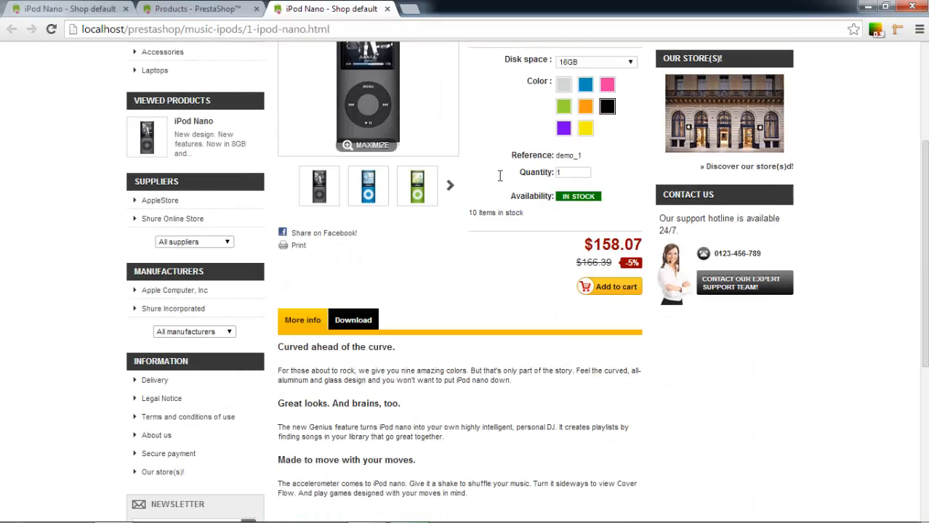
click(353, 327)
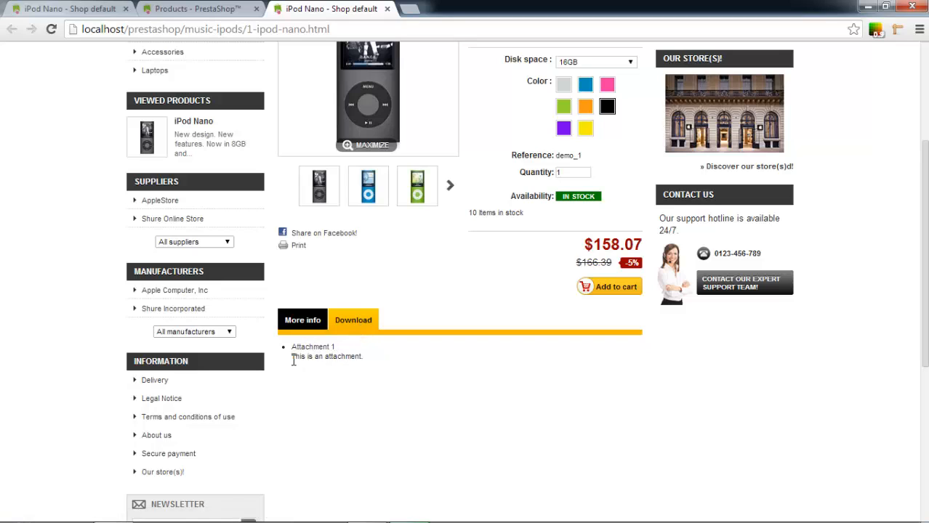
drag(292, 358, 404, 360)
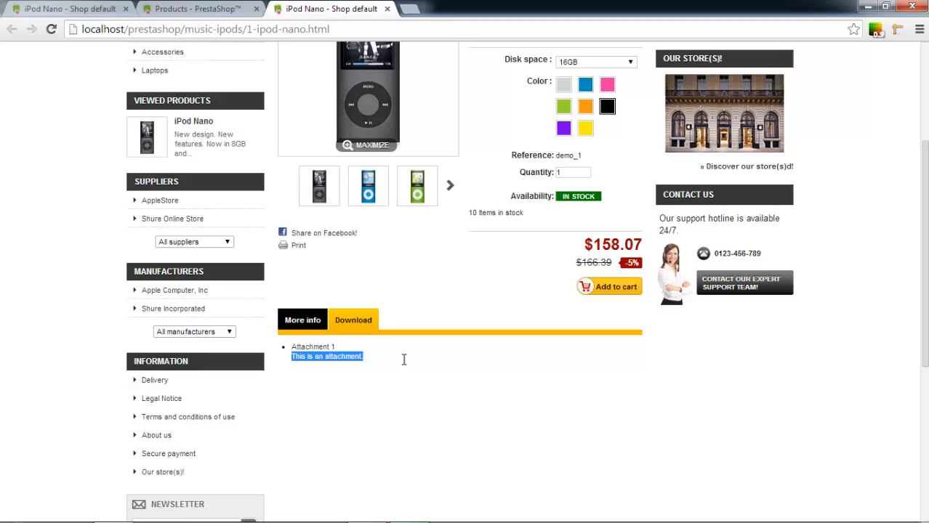
click(336, 364)
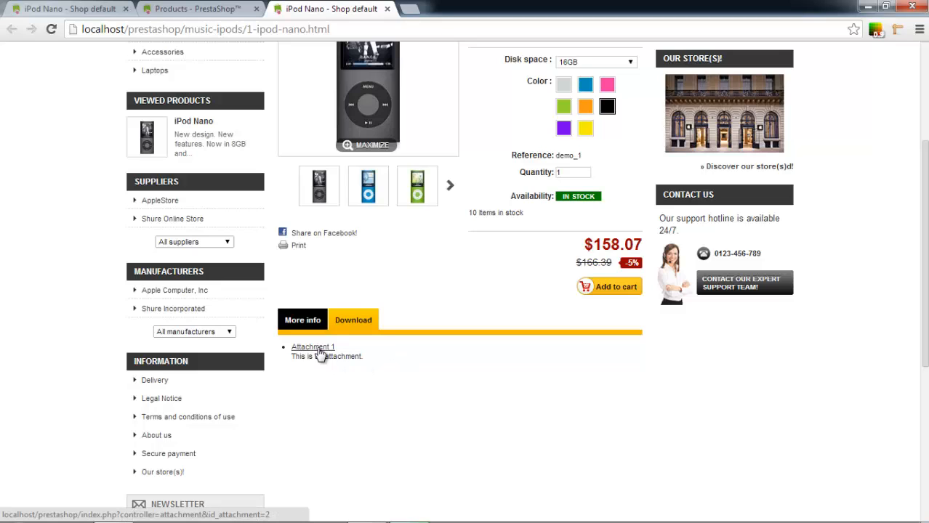
Step: Download Attachment 1 from the iPod Nano page, view the downloaded Koala.jpg and close the picture viewer
click(319, 349)
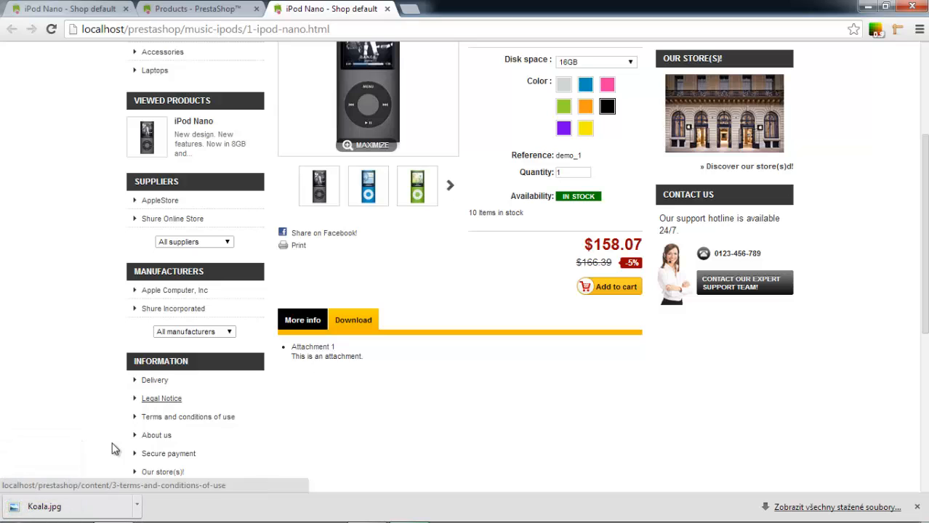
drag(81, 508, 82, 513)
click(82, 513)
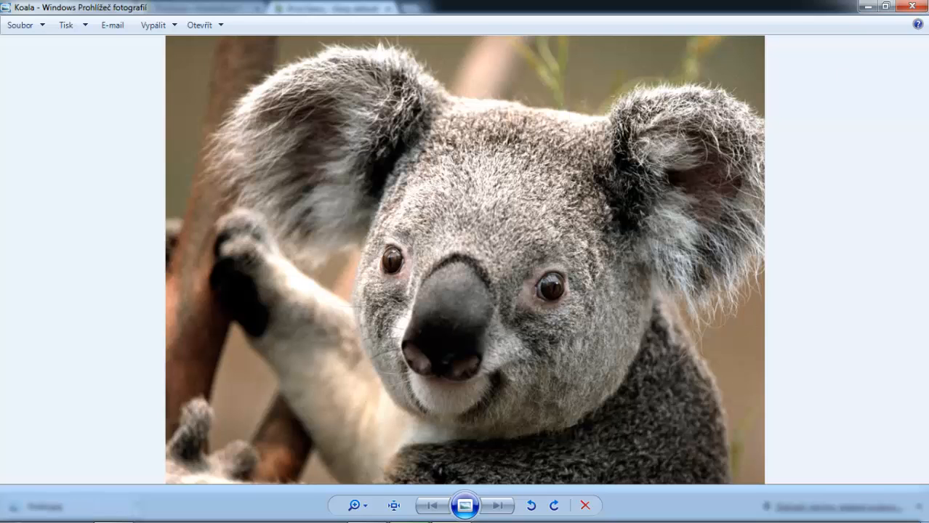
click(912, 6)
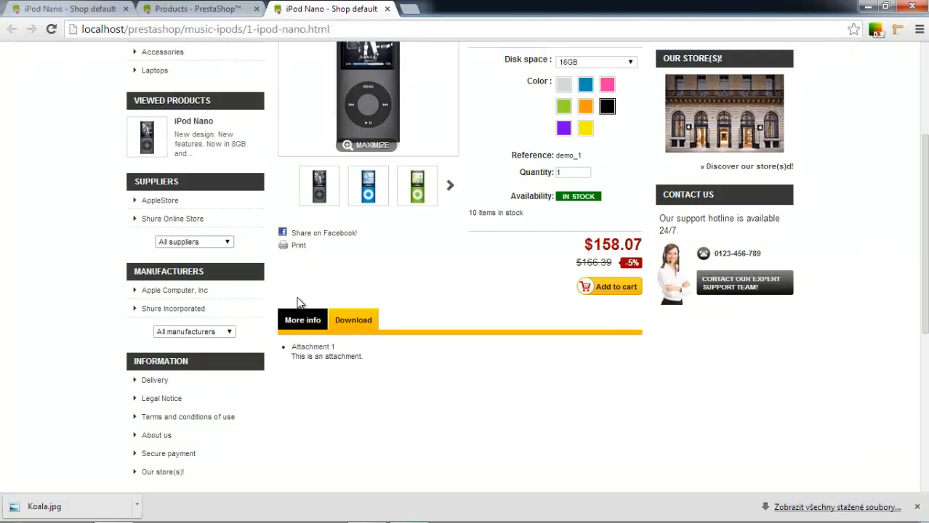
scroll(296, 301, up, 3)
Step: Return to the back office, leave the iPod Nano product for the product list and open the catalog's categories
click(185, 8)
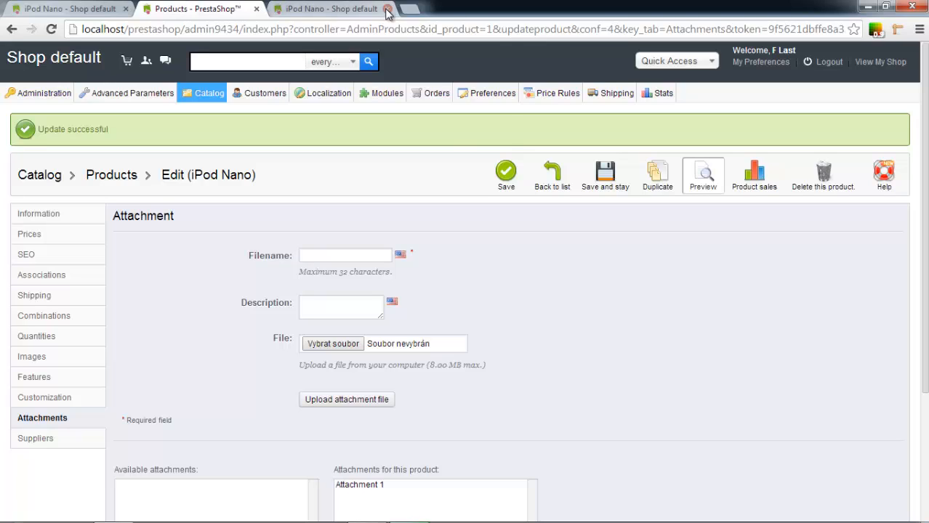
click(552, 192)
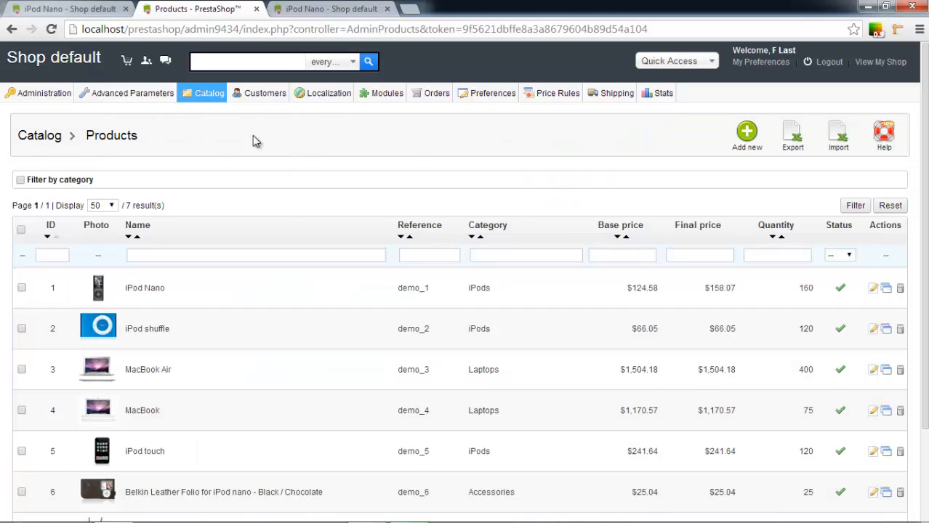
mouse_move(190, 104)
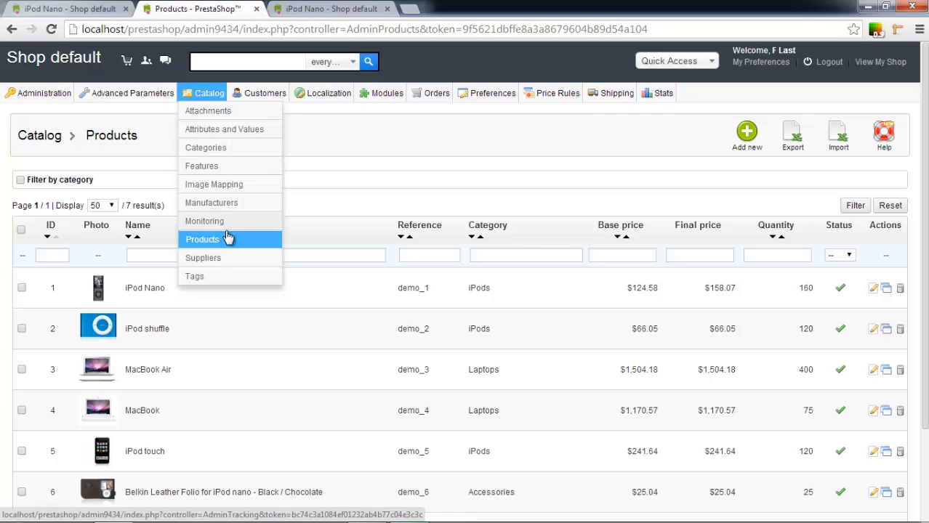
click(218, 151)
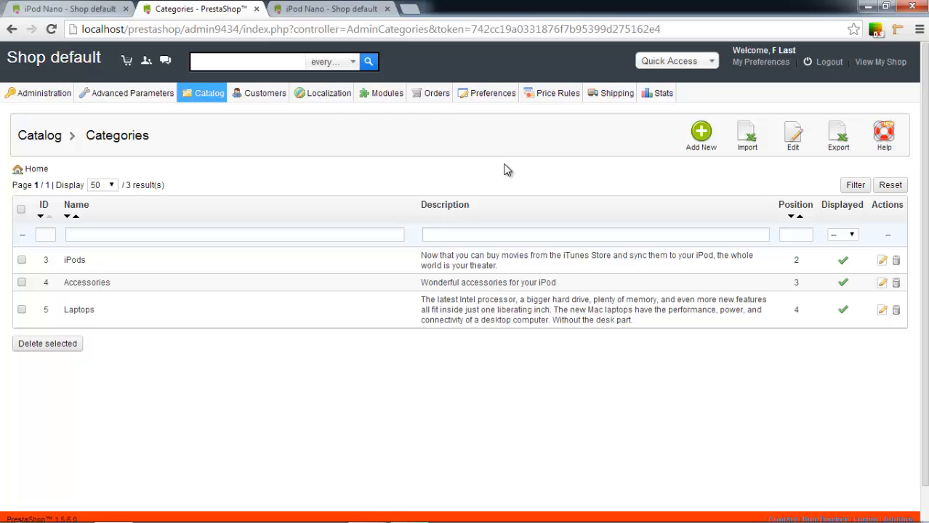
Step: Add a new category named "Ipod mini" with iPods as its parent category
click(701, 149)
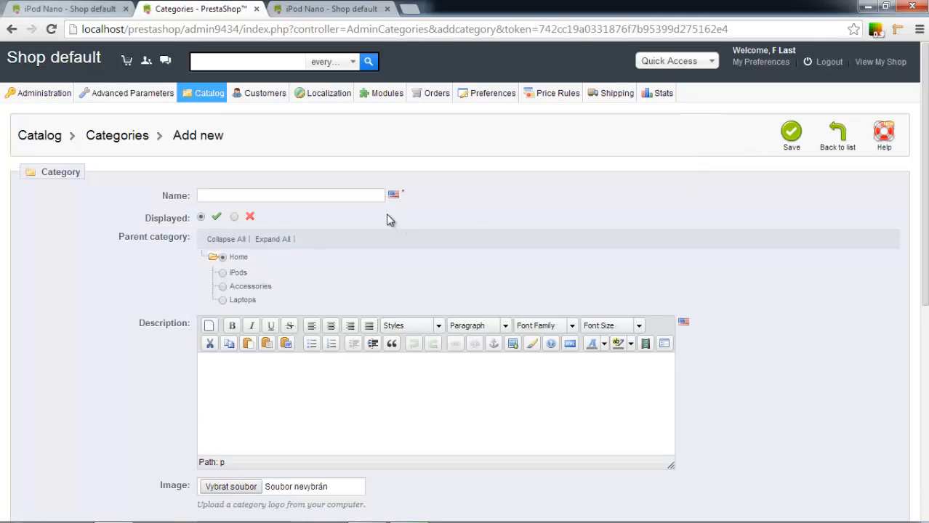
click(371, 196)
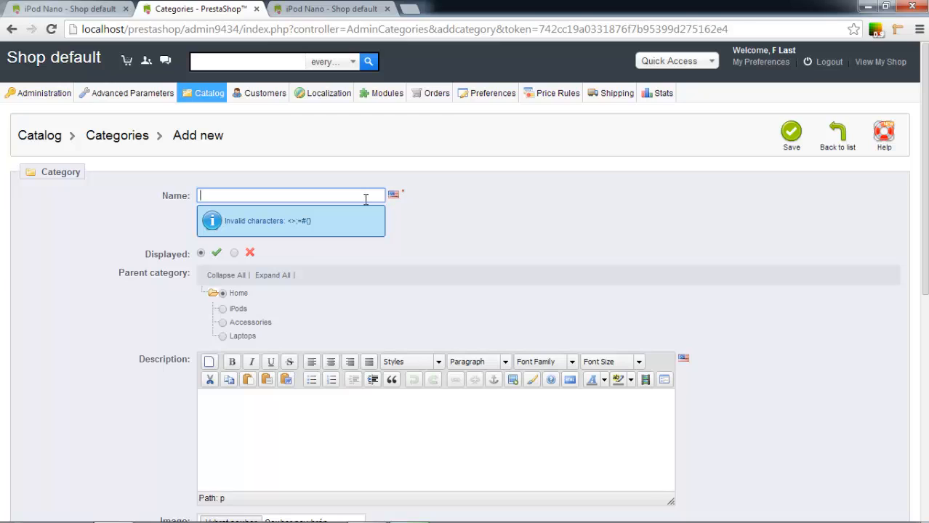
text(Ipod )
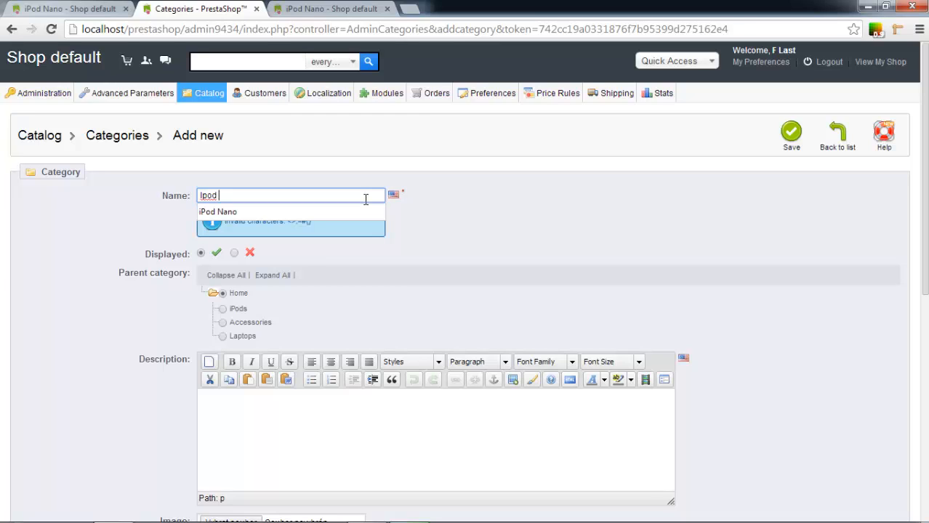
text(mini)
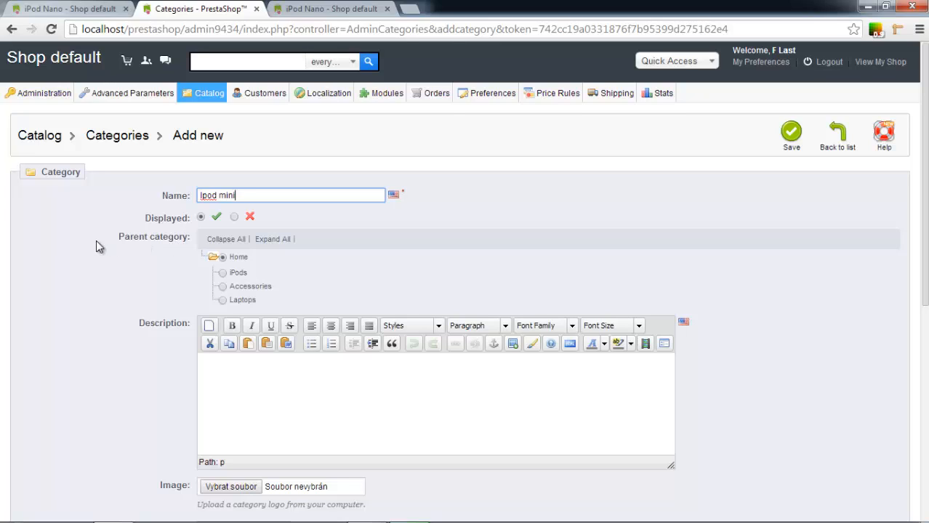
drag(115, 242, 193, 245)
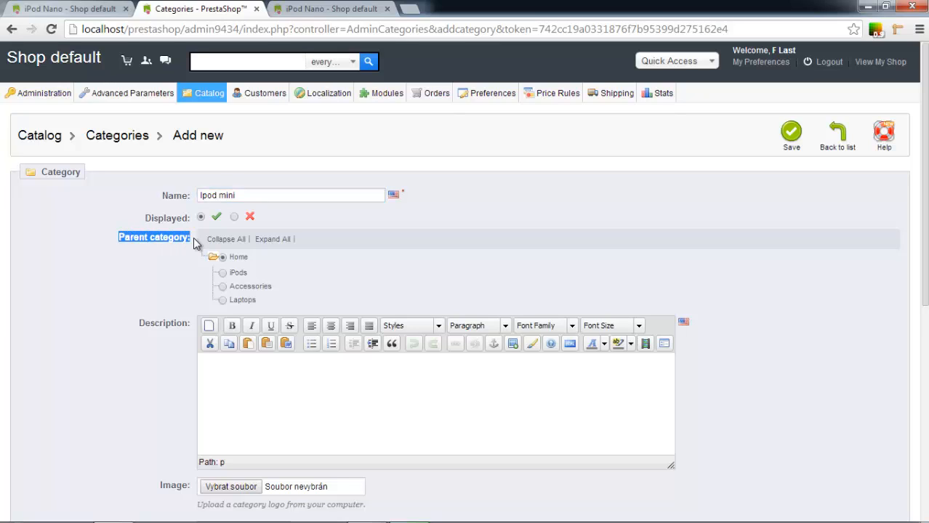
click(223, 273)
drag(256, 195, 162, 202)
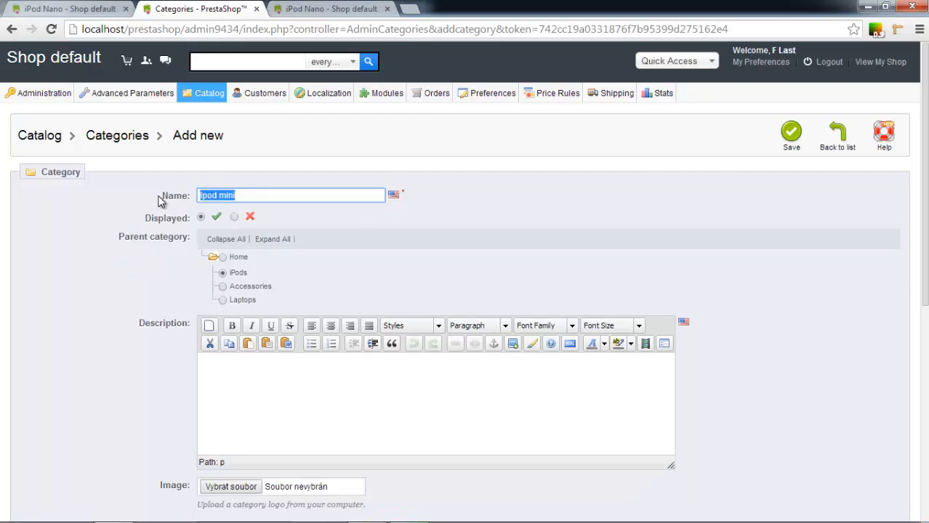
Step: Enter "This a sample description." as the new category's description
scroll(220, 289, down, 1)
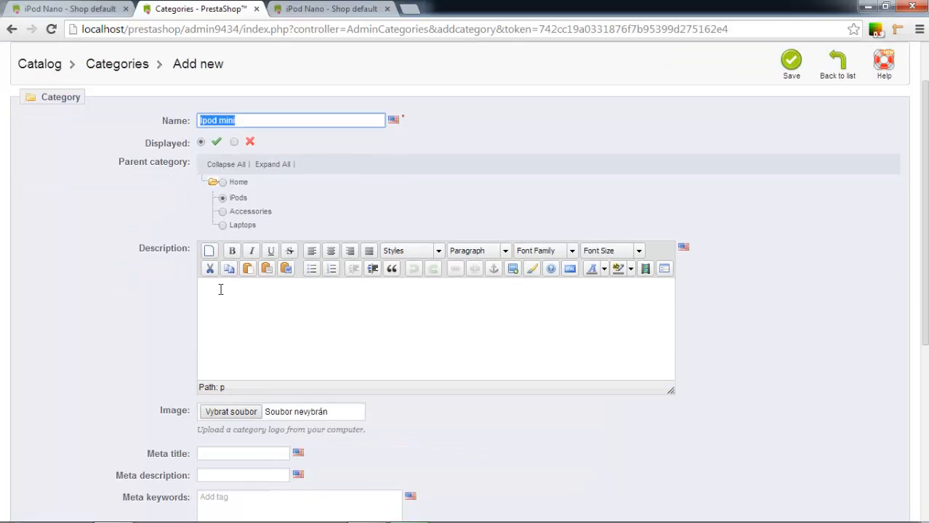
click(220, 290)
text(T)
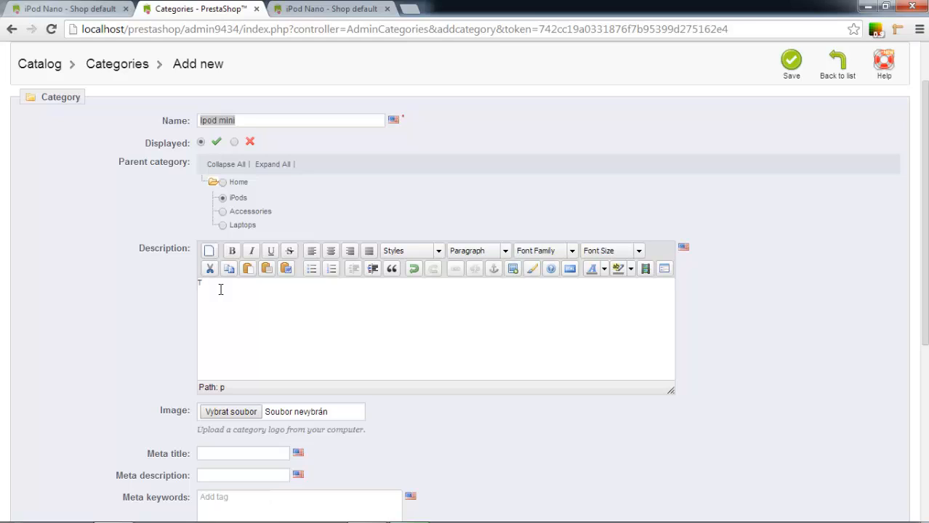
text(his a sample description.)
scroll(214, 292, down, 1)
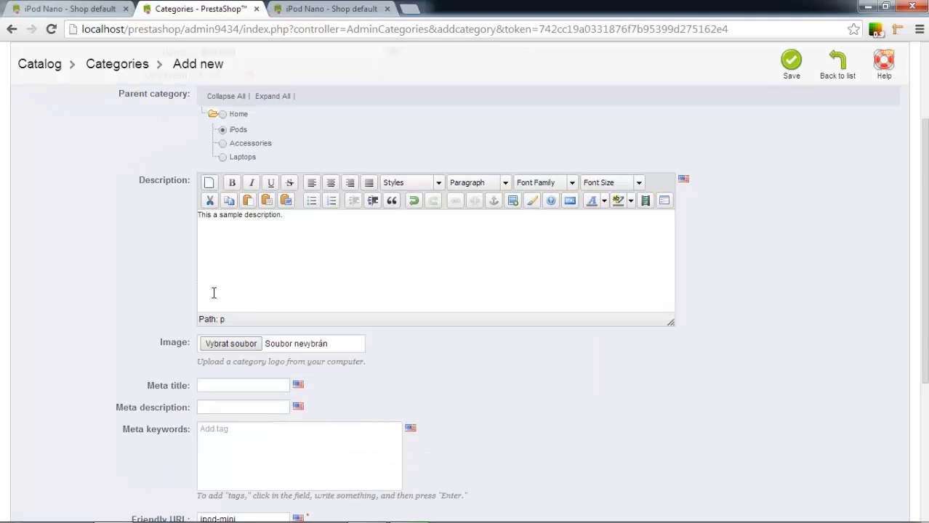
scroll(184, 347, down, 1)
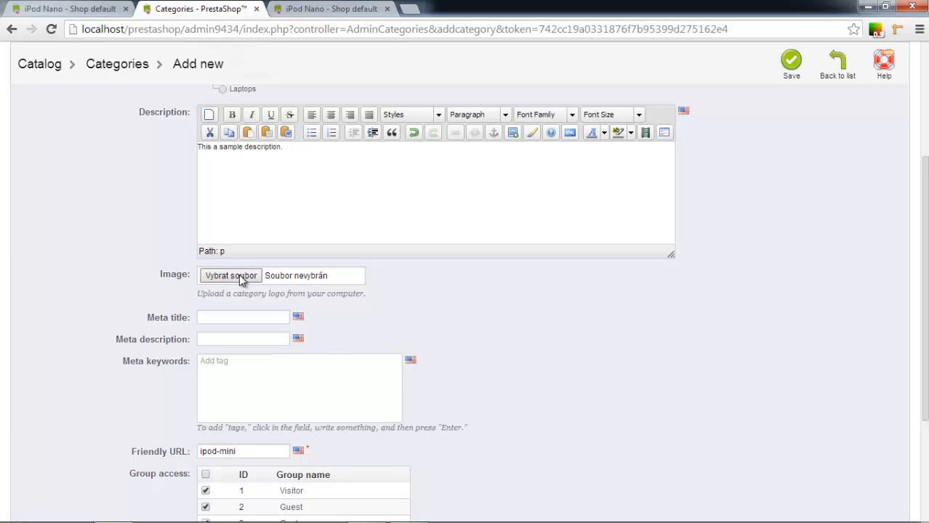
scroll(63, 326, down, 1)
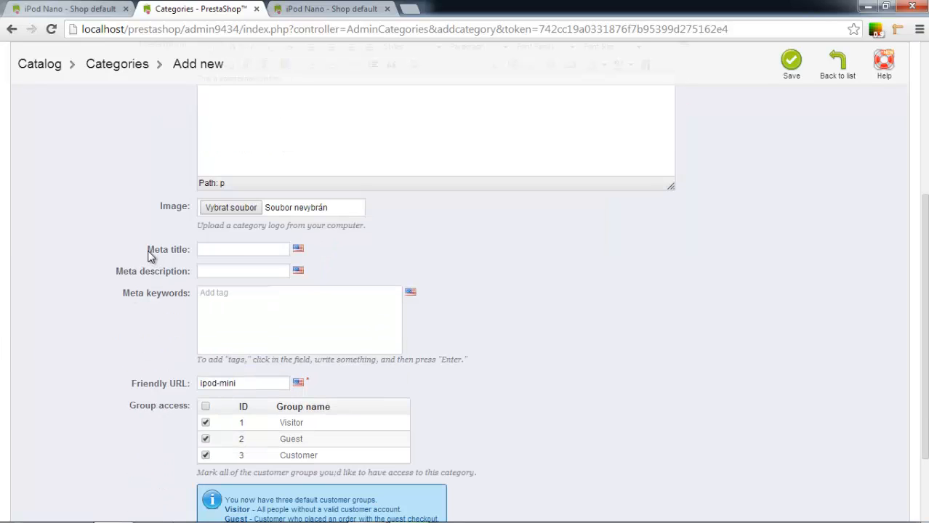
drag(147, 250, 192, 256)
click(165, 309)
click(211, 248)
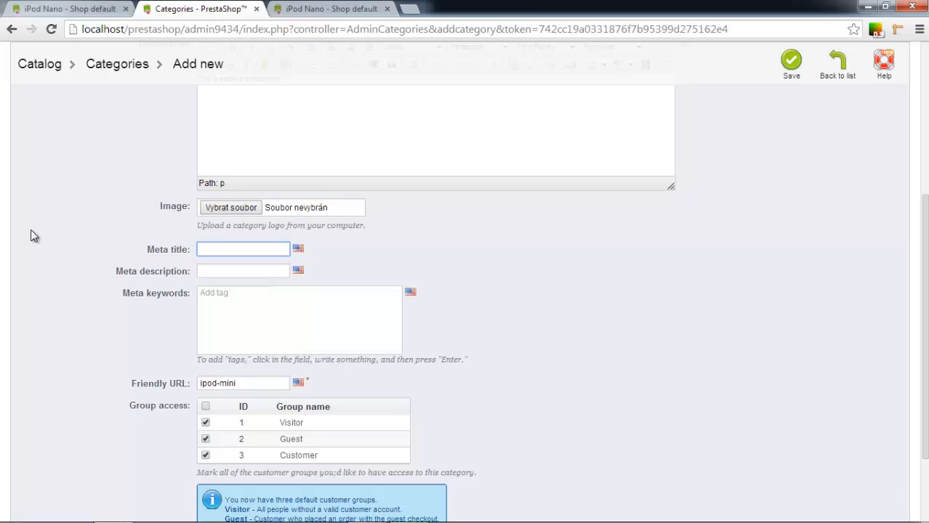
scroll(98, 233, up, 4)
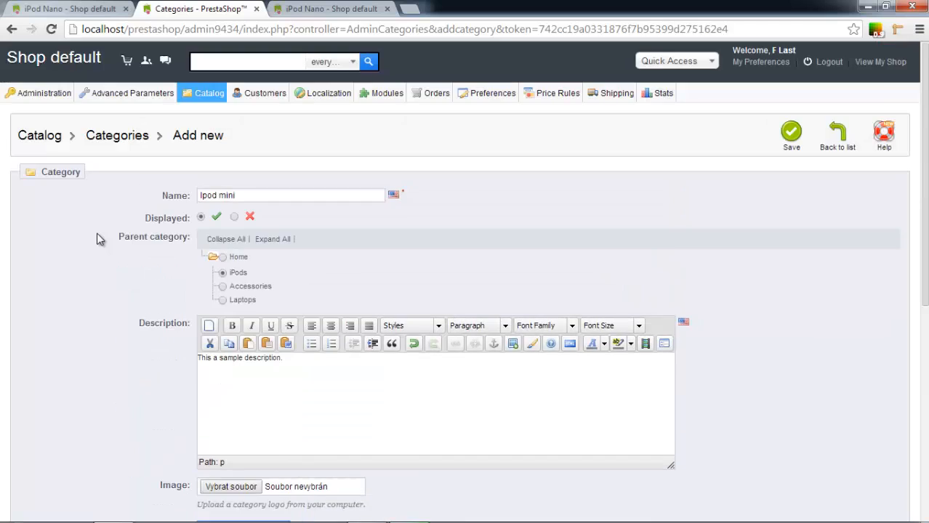
scroll(98, 233, down, 2)
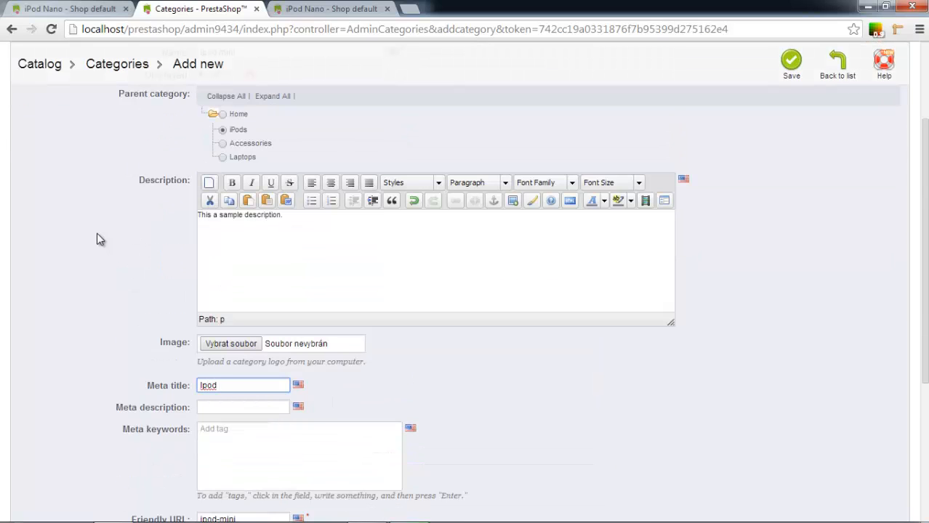
key(ctrl+a)
key(BackSpace)
scroll(97, 232, down, 3)
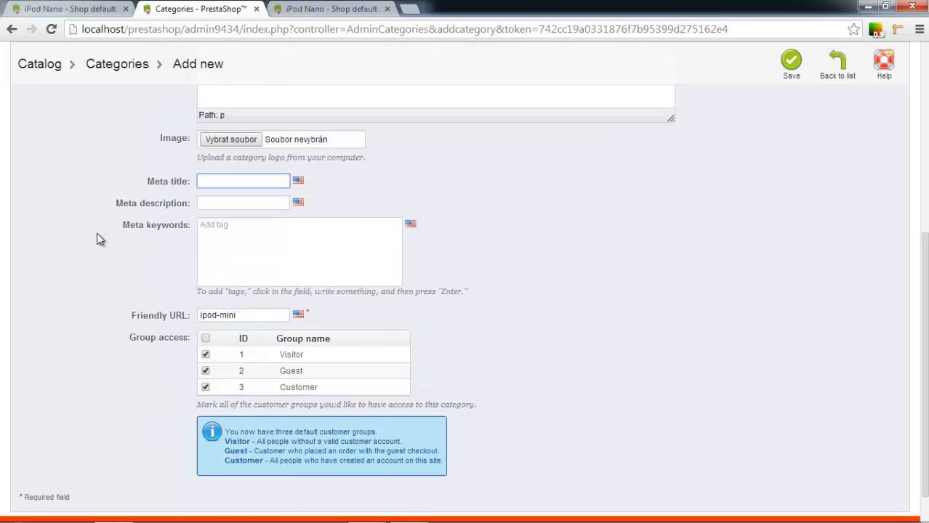
Step: Examine the category's meta keywords and compare its friendly URL with the category name
click(269, 250)
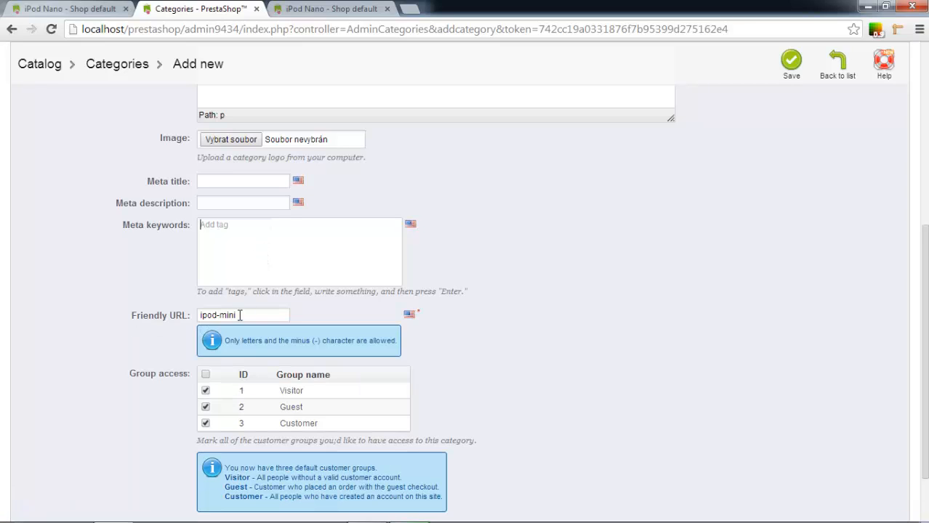
drag(131, 322, 193, 323)
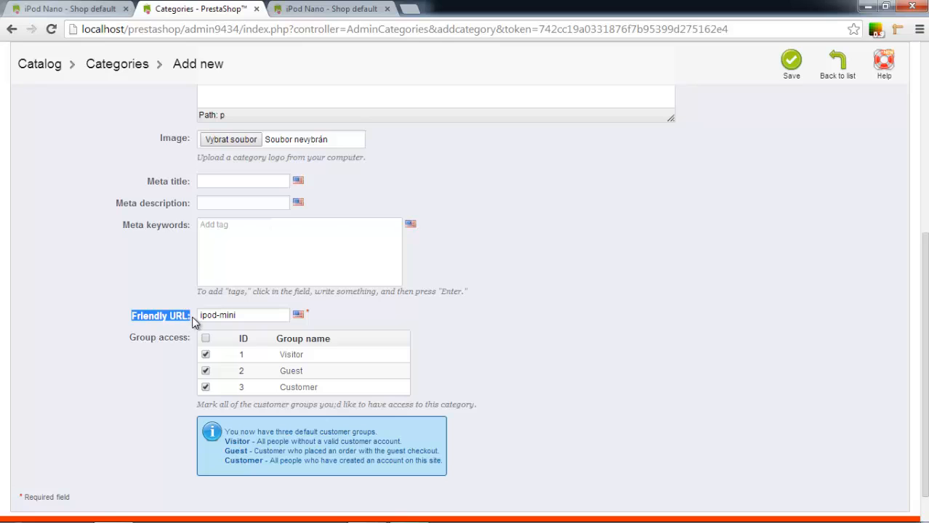
scroll(178, 331, up, 5)
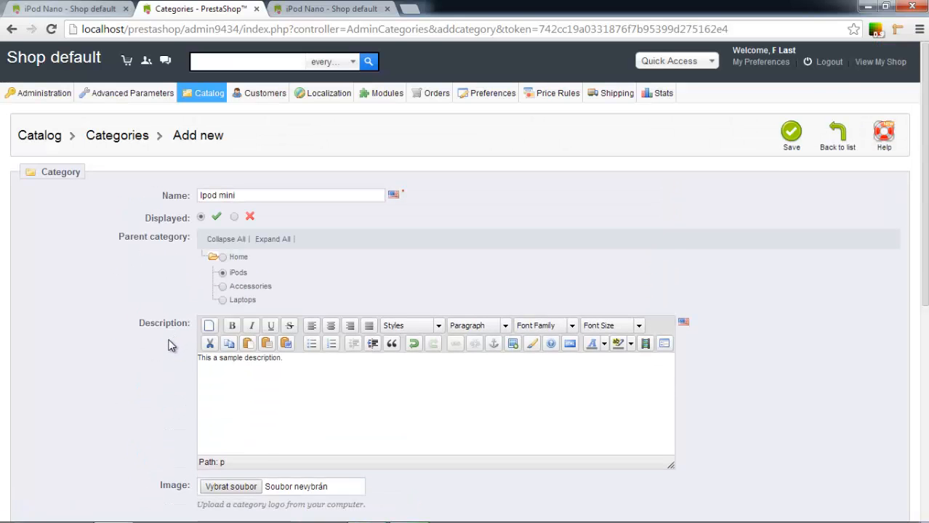
scroll(168, 345, down, 4)
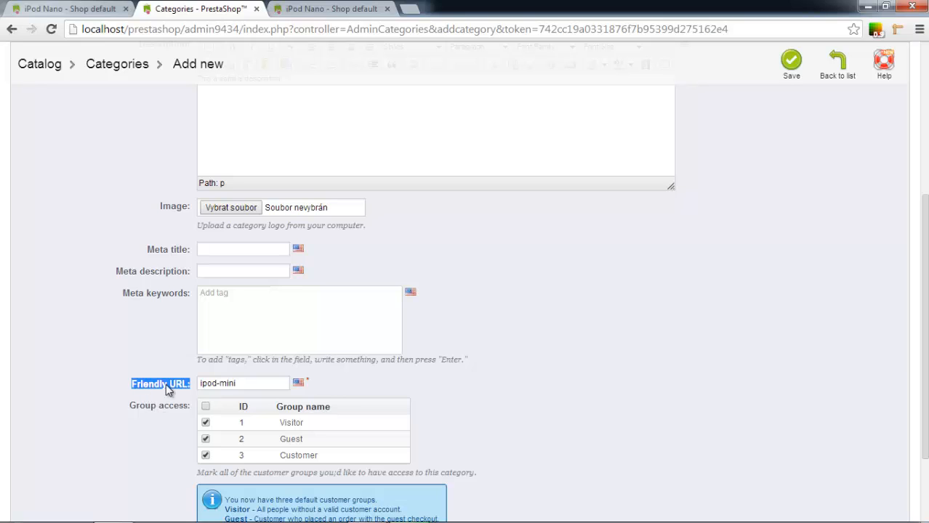
click(262, 383)
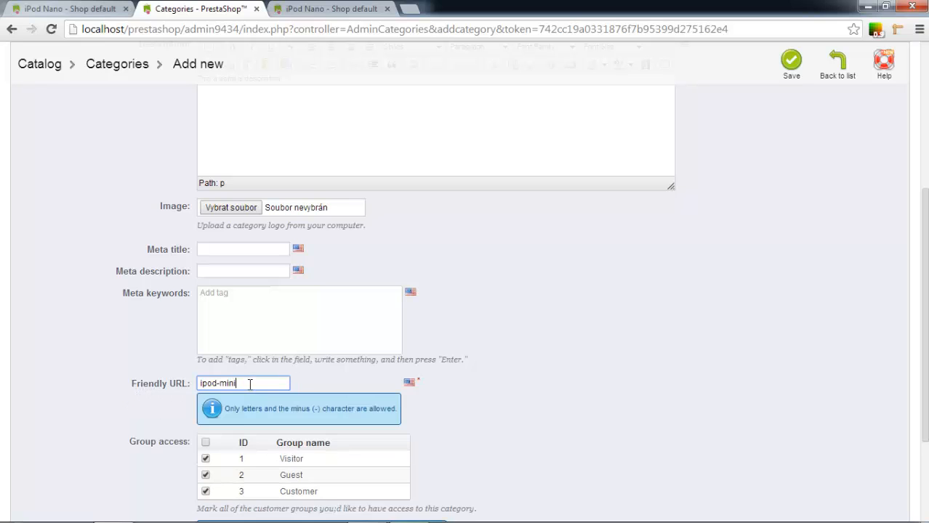
drag(243, 383, 151, 385)
Step: Change the category name to "Ipod minis" and look through the form for the effect on the friendly URL
scroll(103, 383, up, 3)
click(298, 121)
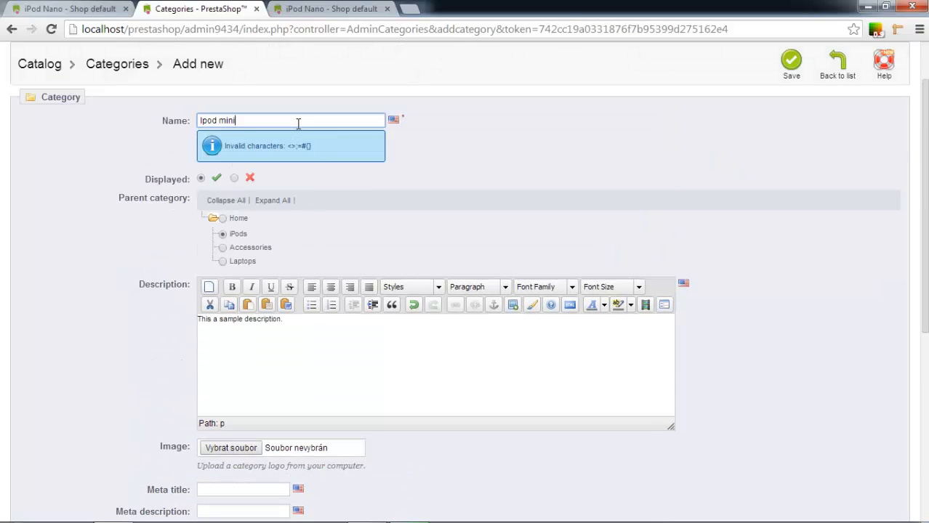
text(s)
click(174, 237)
scroll(107, 244, down, 3)
scroll(106, 251, up, 5)
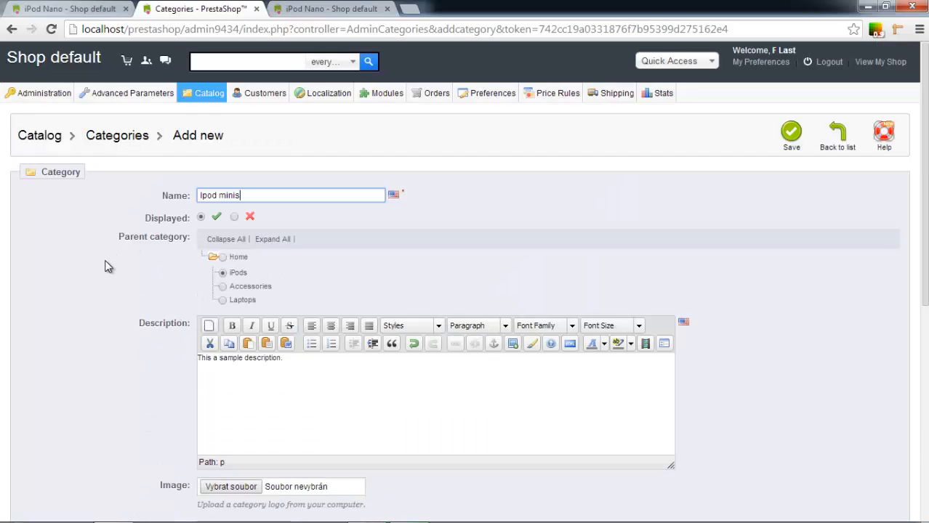
scroll(114, 348, down, 4)
scroll(113, 347, up, 5)
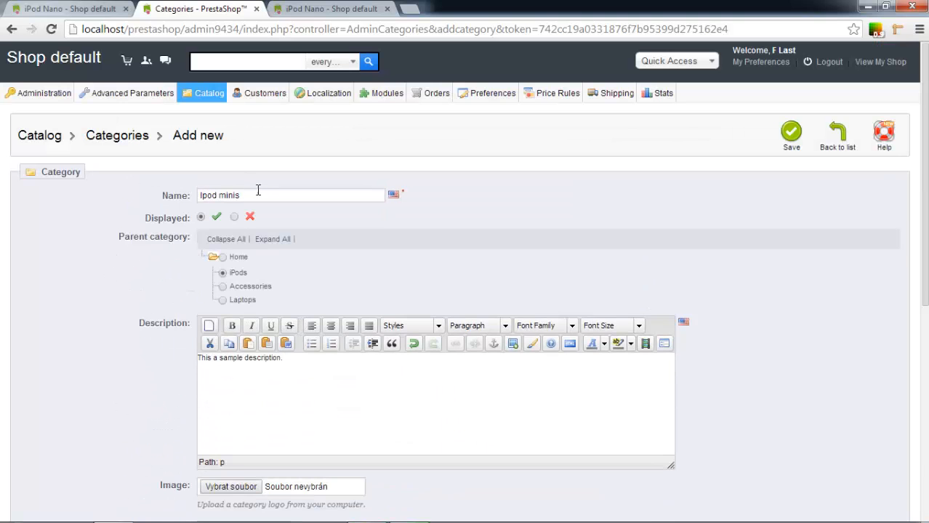
Step: Set the category name to "Ipod mini max" and check the friendly URL and group access settings
click(260, 194)
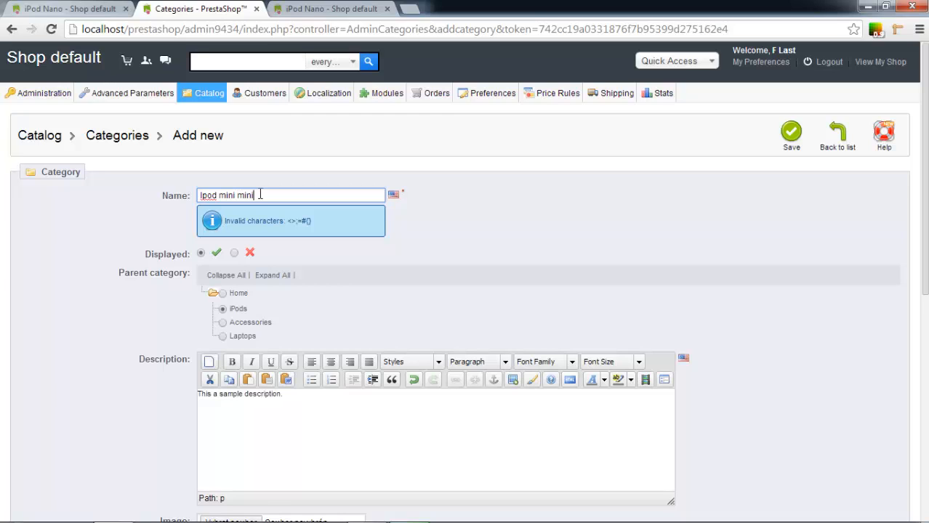
click(6, 280)
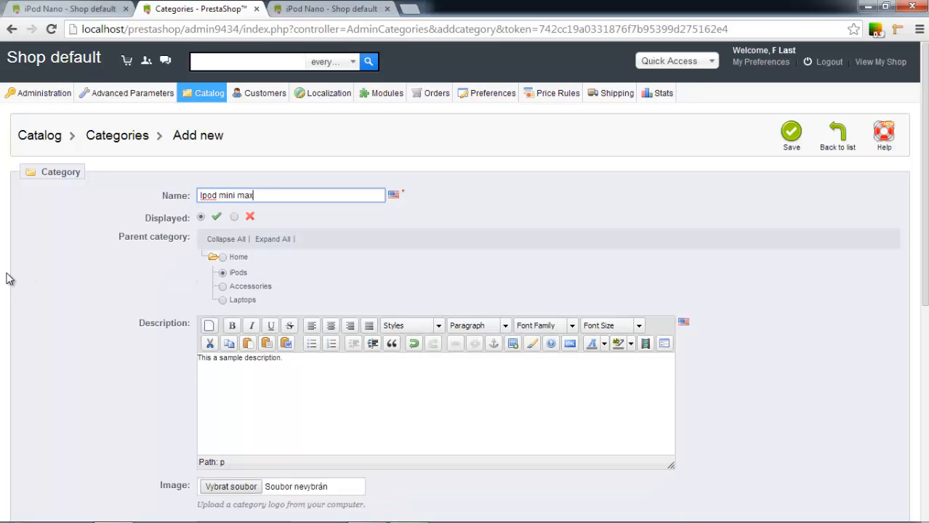
scroll(10, 275, down, 3)
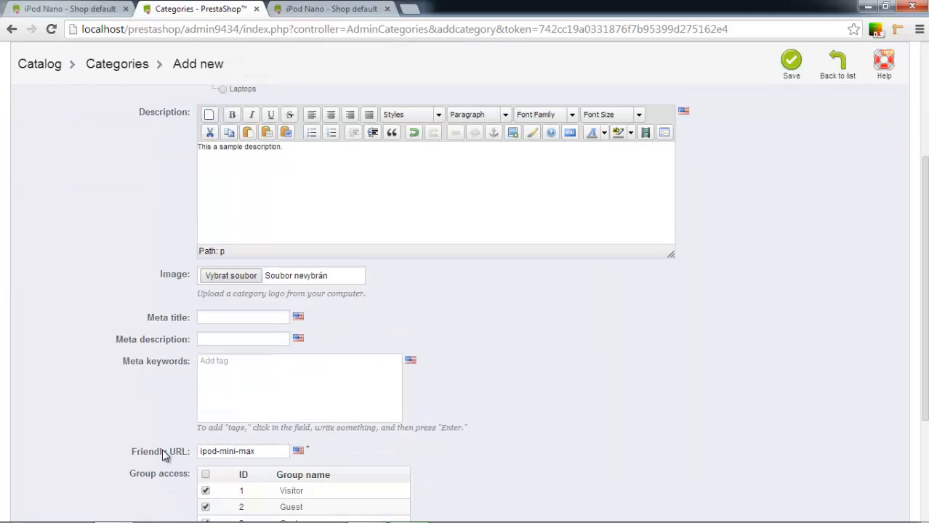
click(240, 454)
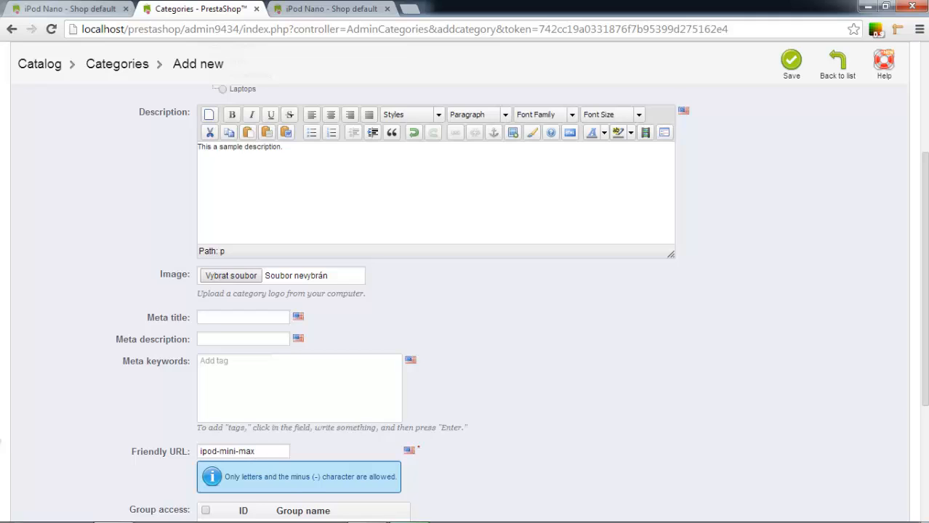
click(1, 440)
scroll(4, 433, down, 3)
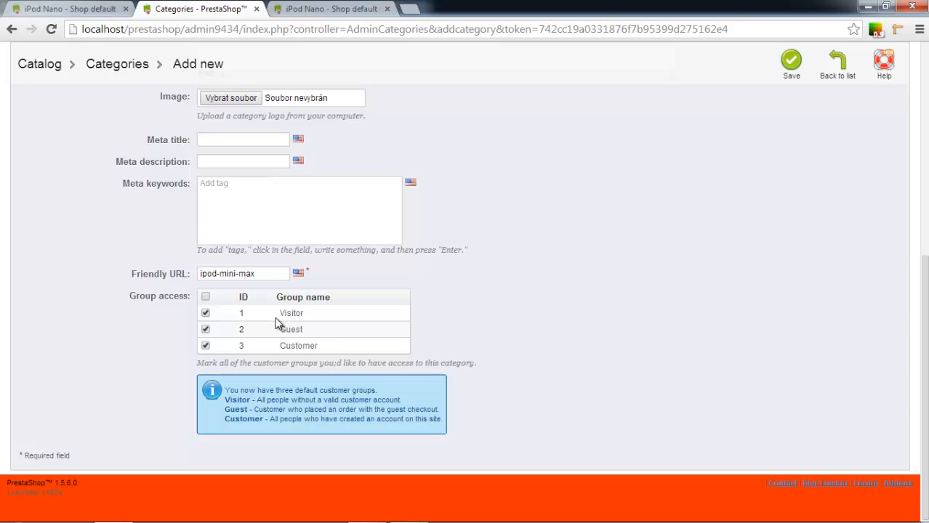
Step: Save the new Ipod mini max category and return to the Home level of the category list
scroll(734, 146, up, 2)
click(792, 66)
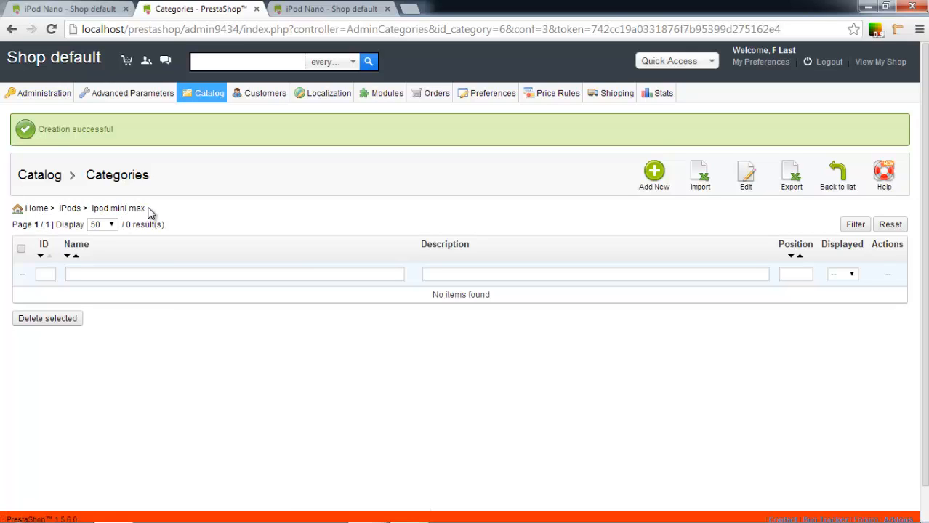
click(36, 209)
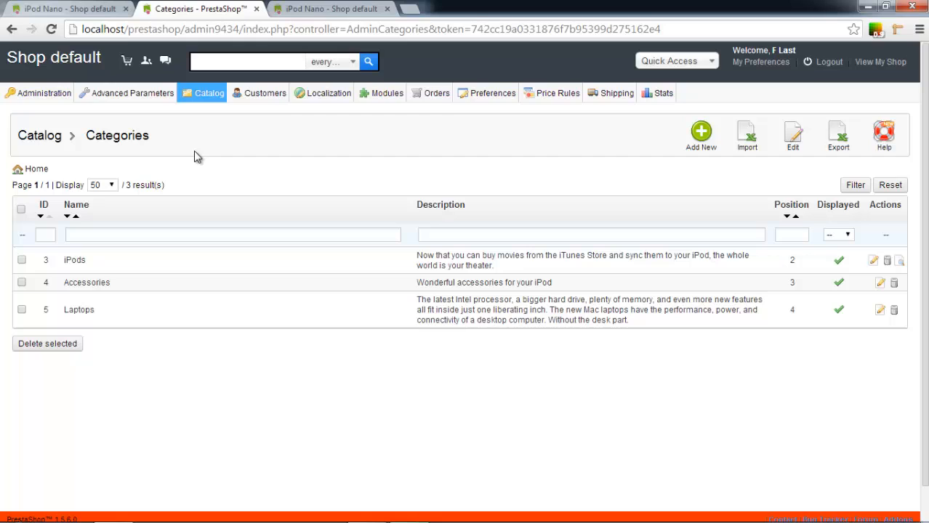
drag(27, 172, 55, 170)
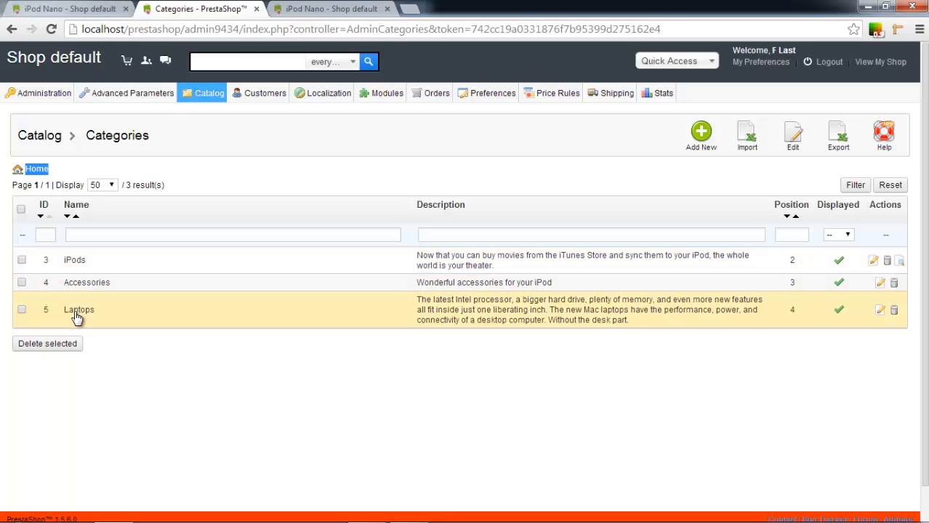
Step: Reload the iPod Nano shop page and open the Ipod mini max subcategory listed under iPods
click(91, 8)
scroll(58, 231, up, 4)
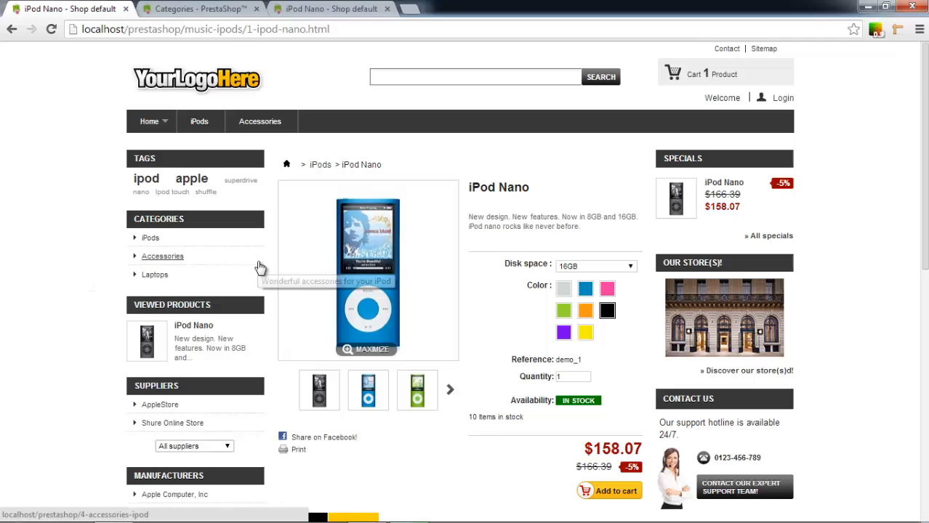
click(218, 7)
click(295, 8)
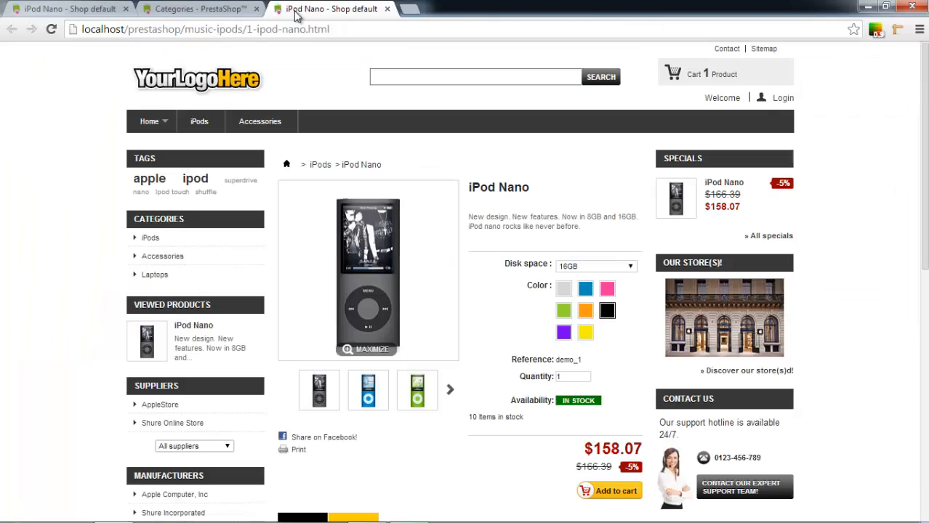
click(328, 32)
key(Return)
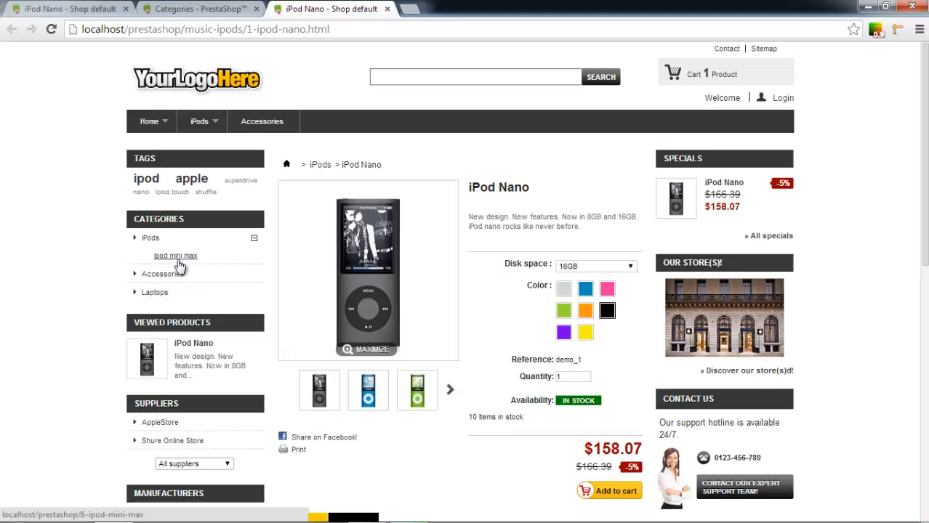
drag(136, 220, 211, 222)
click(175, 255)
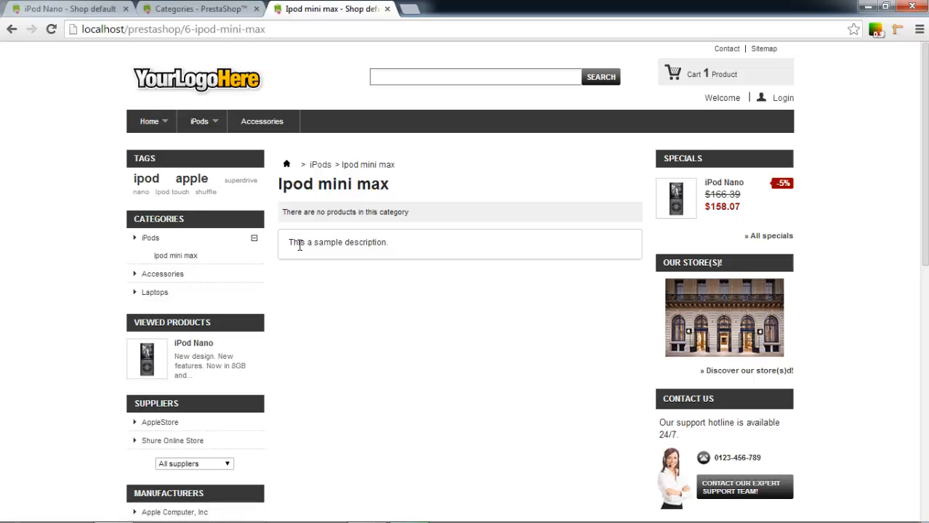
Step: Examine the description and the product notice on the Ipod mini max category page
drag(292, 242, 408, 237)
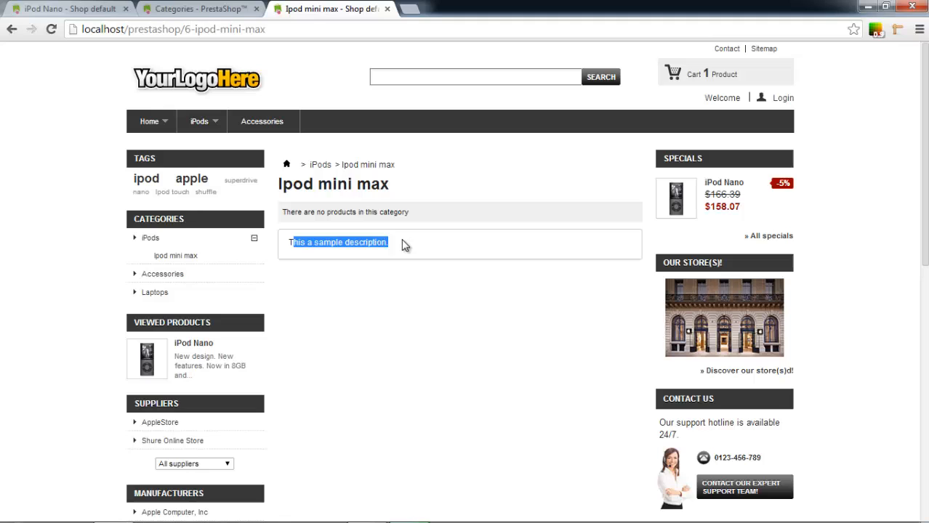
drag(409, 212, 286, 215)
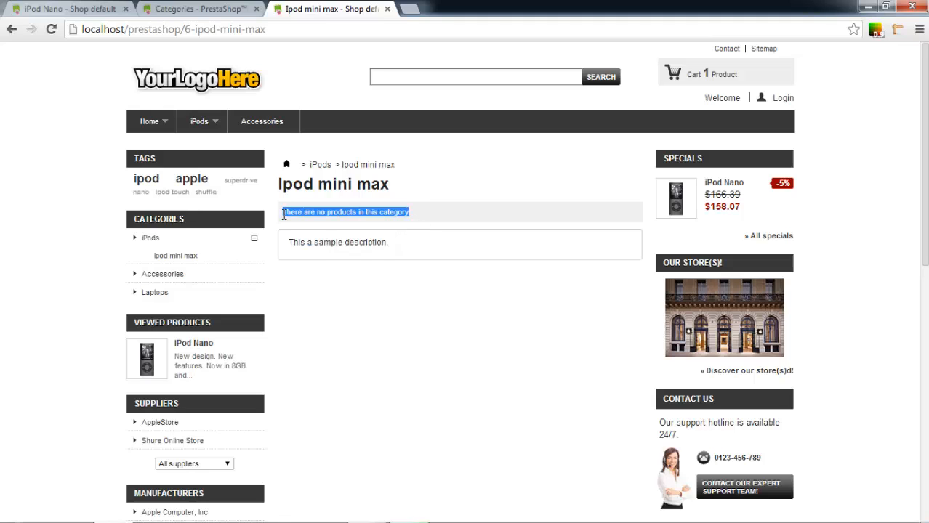
click(283, 215)
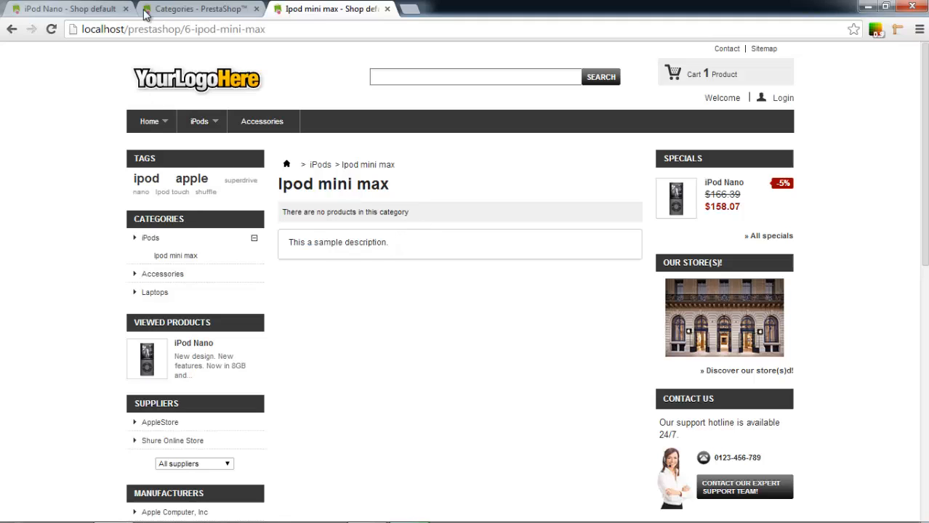
Step: Open the iPod Nano product for editing from the back office product list
click(173, 10)
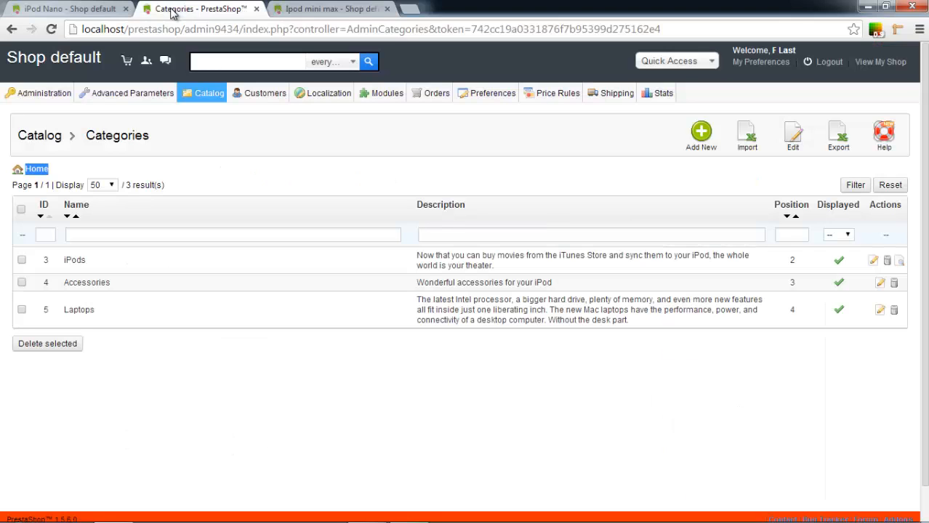
mouse_move(195, 96)
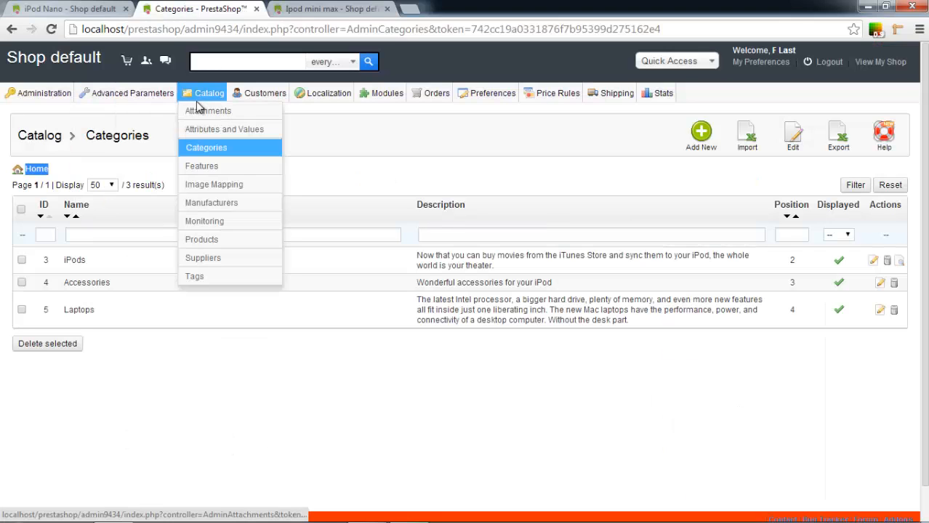
click(203, 246)
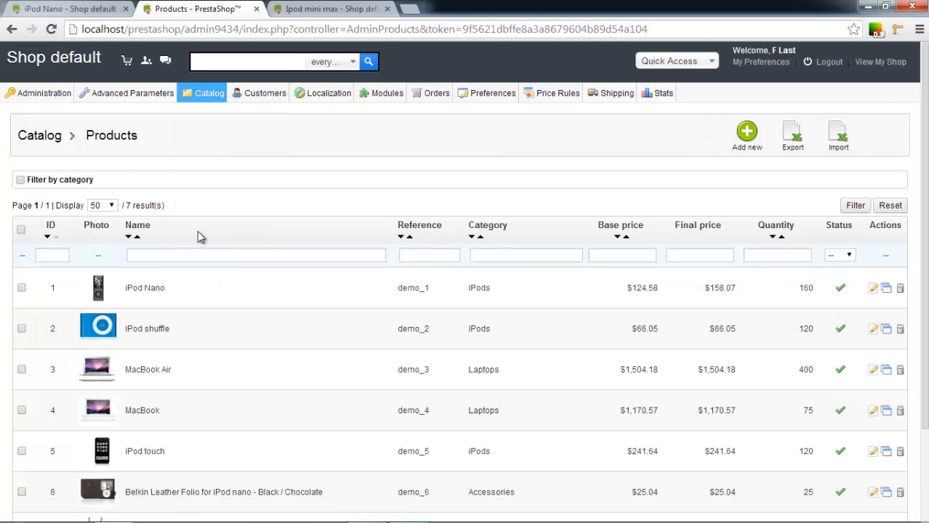
scroll(199, 232, down, 2)
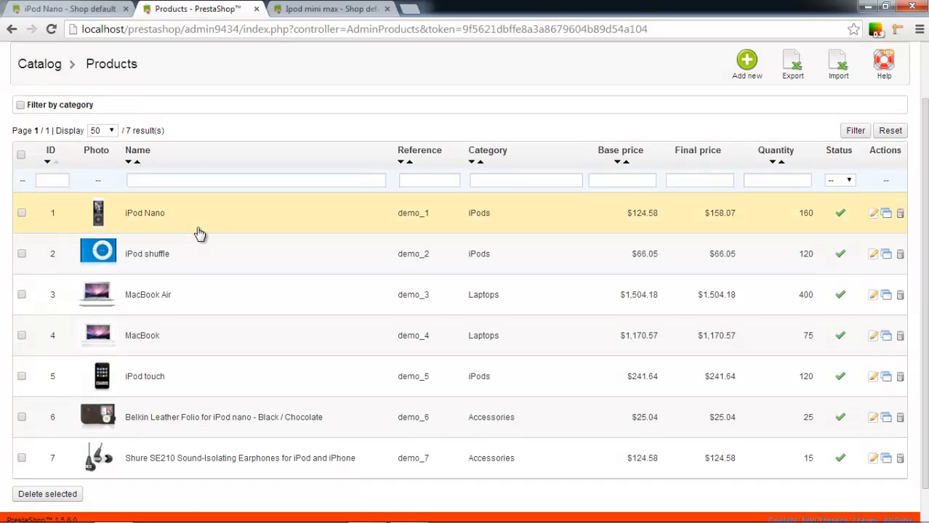
click(144, 215)
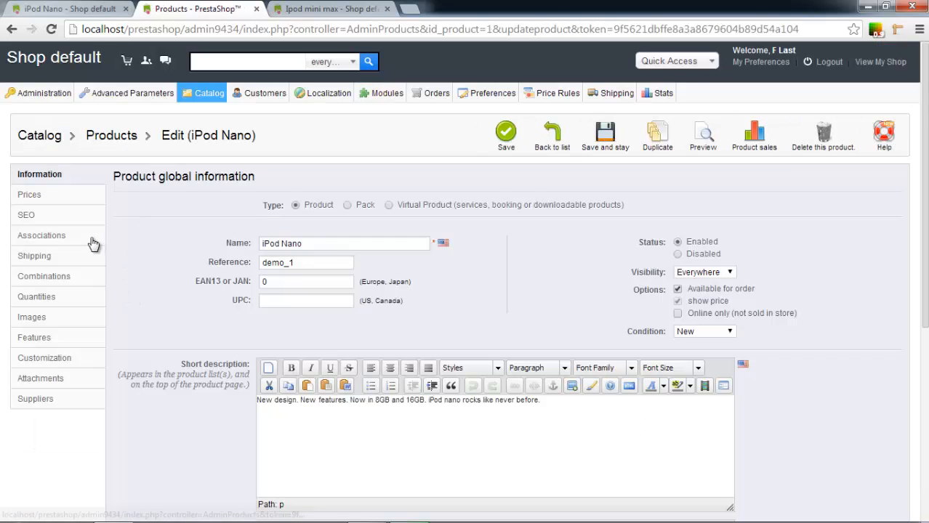
Step: Associate the iPod Nano product with the Ipod mini max subcategory and save it, staying on the product
click(95, 242)
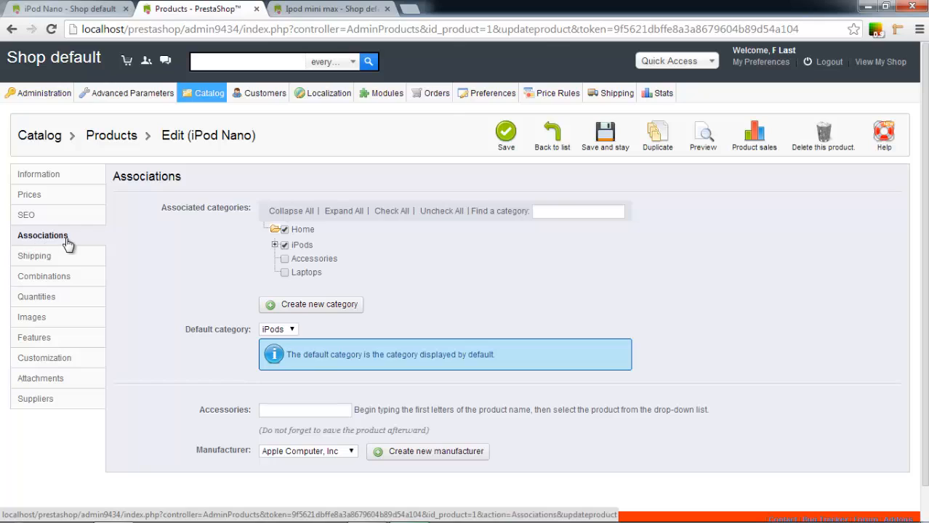
click(275, 245)
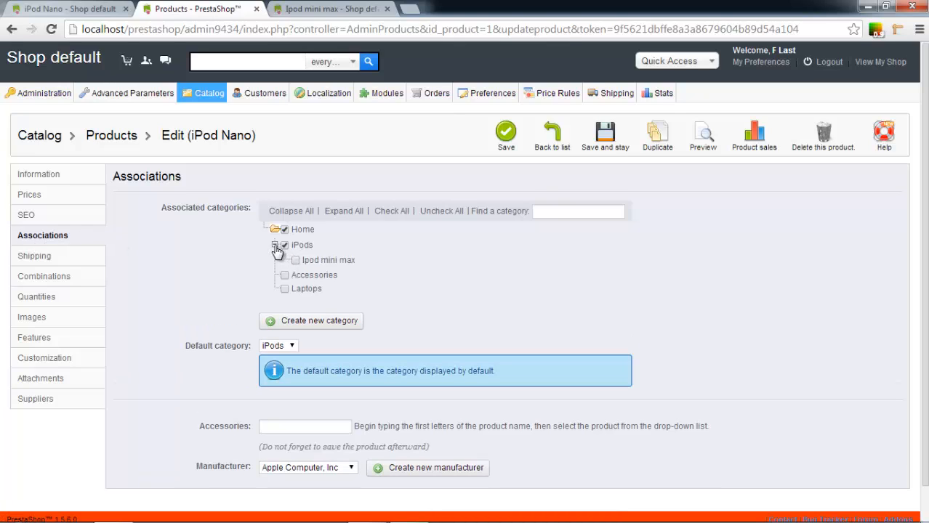
click(295, 261)
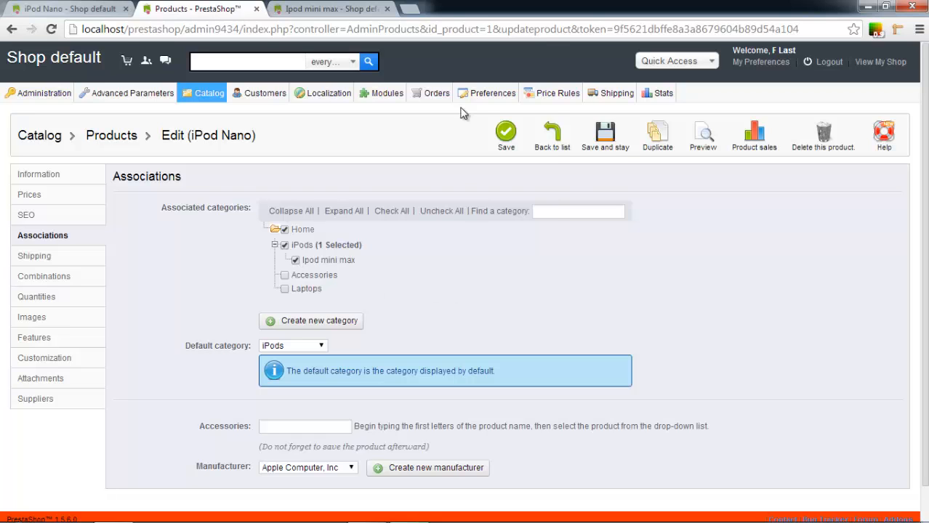
click(621, 145)
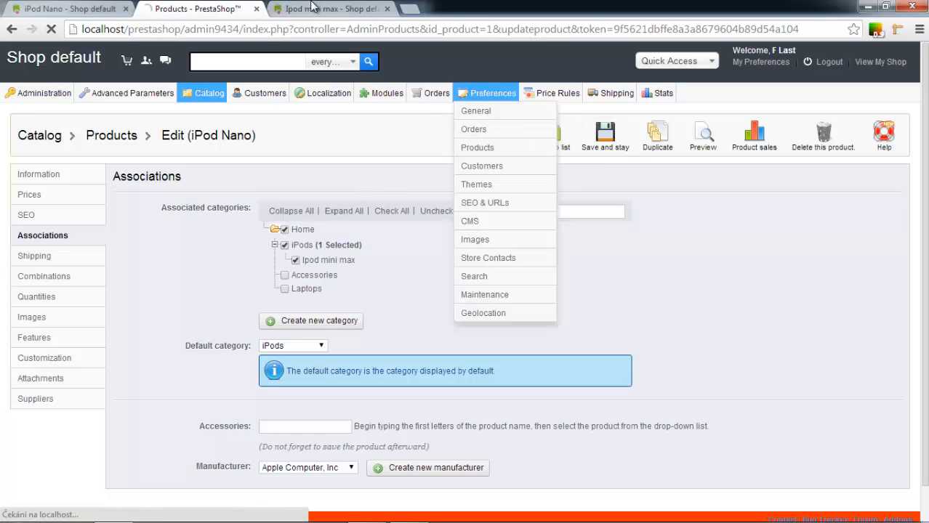
Step: Reload the Ipod mini max category page in the shop and examine its title and product count
click(323, 9)
click(318, 22)
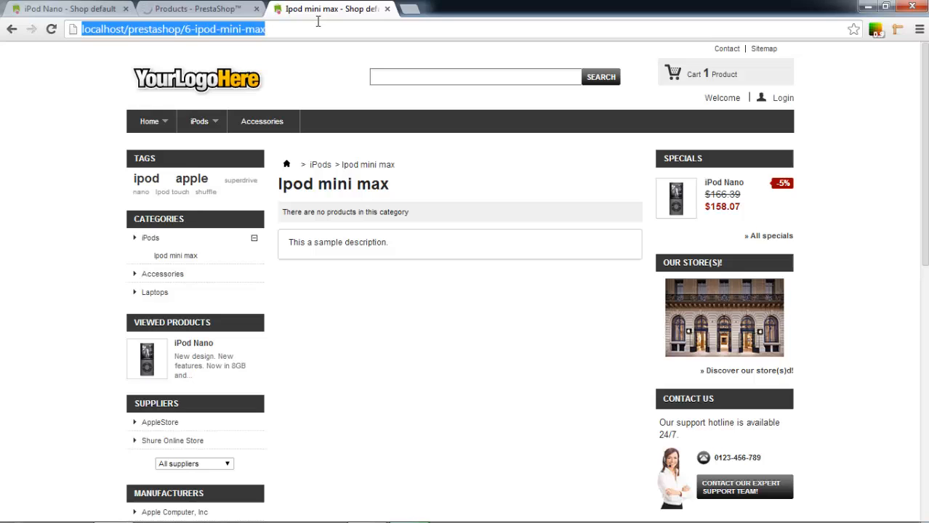
key(Return)
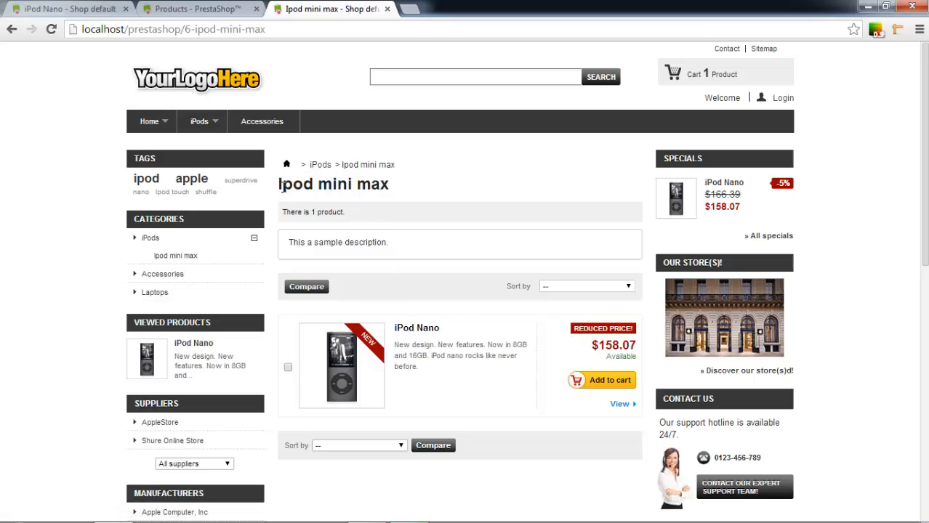
drag(280, 185, 460, 188)
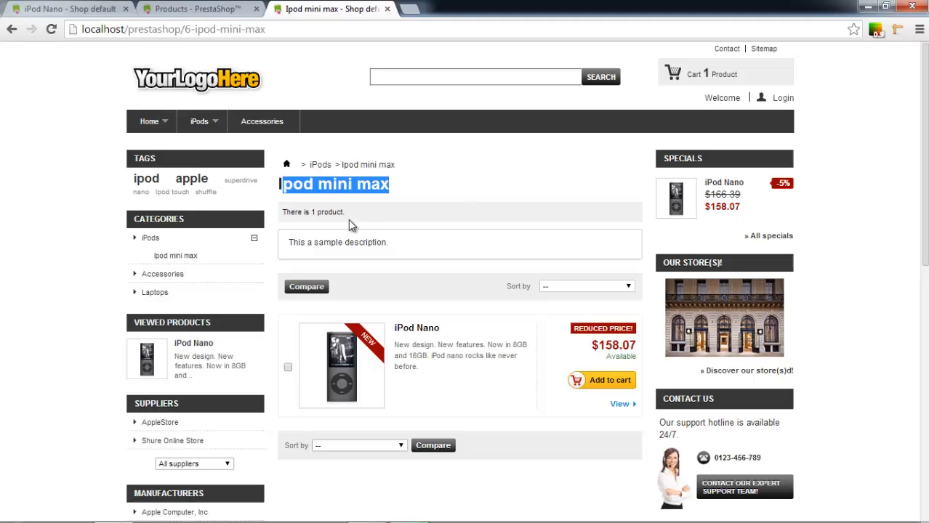
drag(347, 213, 280, 215)
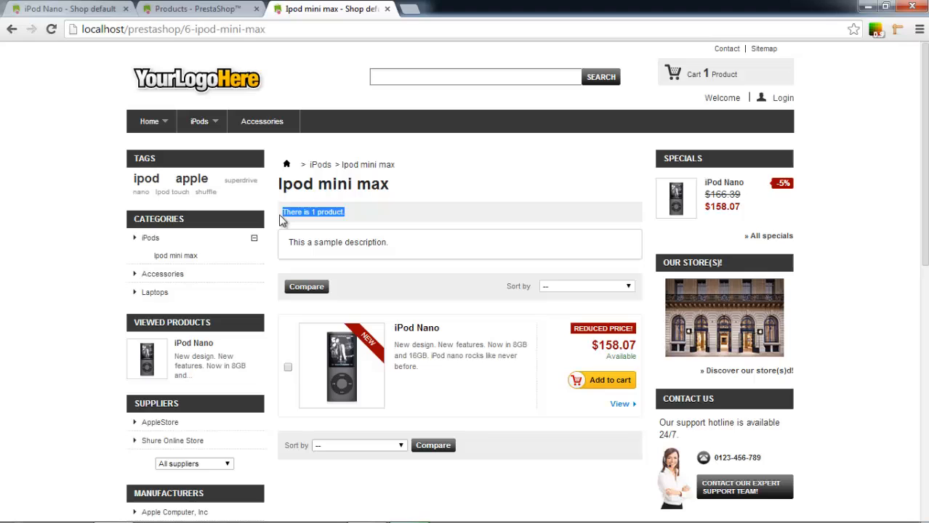
Step: List the subcategories of iPods in the back office and compare them with the breadcrumb on the shop's category page
key(ctrl+shift+Tab)
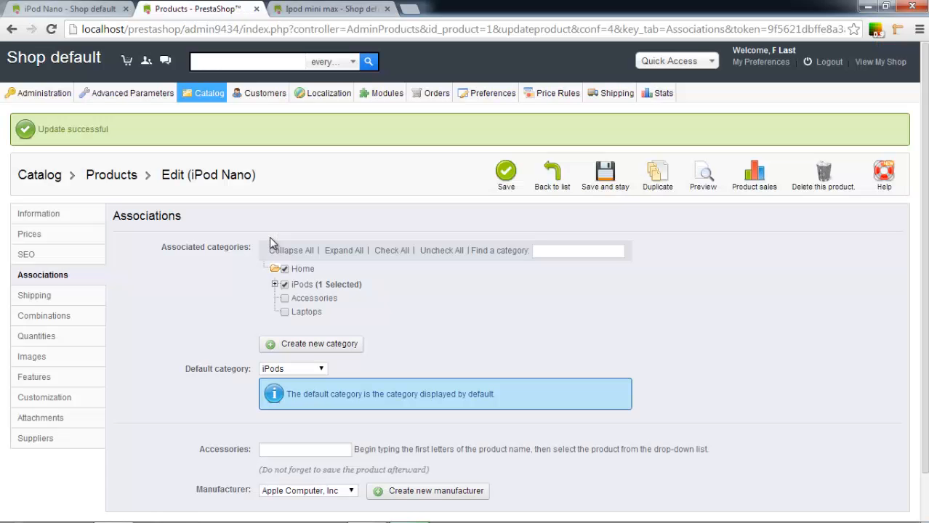
mouse_move(207, 92)
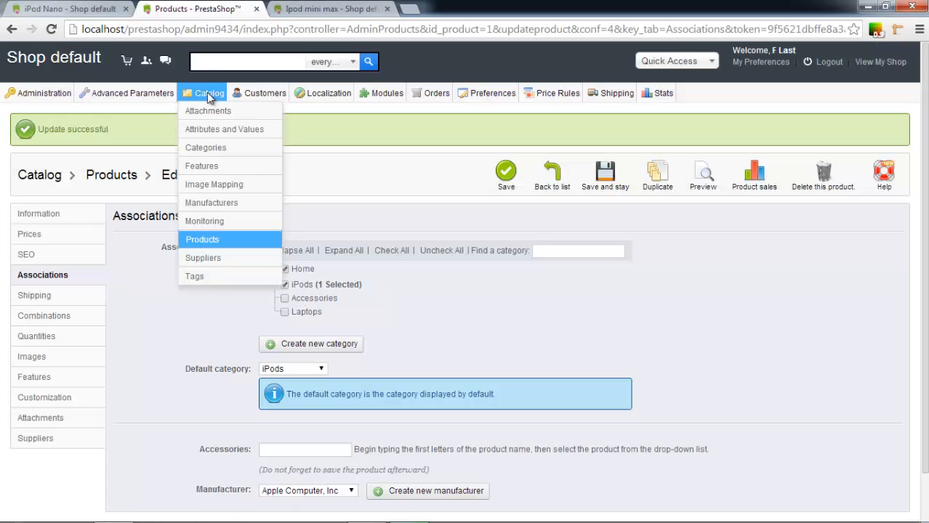
click(204, 149)
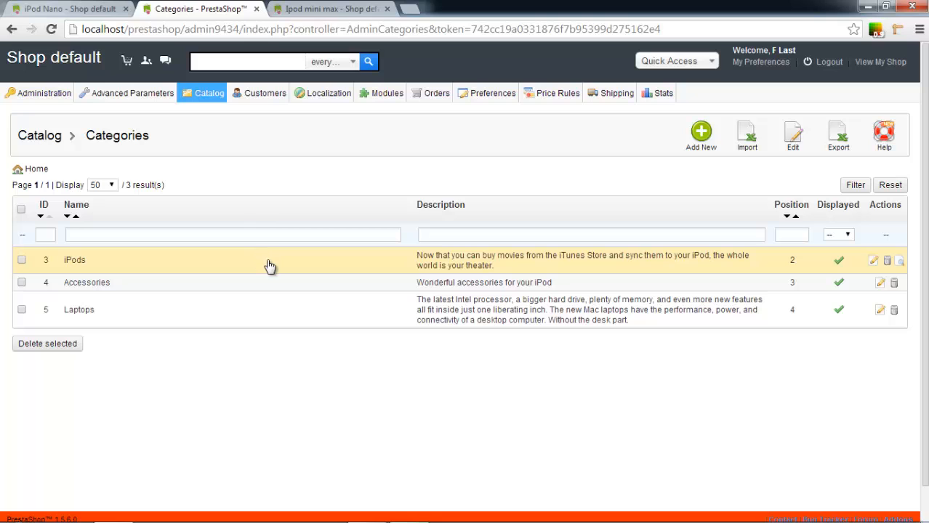
click(96, 265)
key(ctrl+Tab)
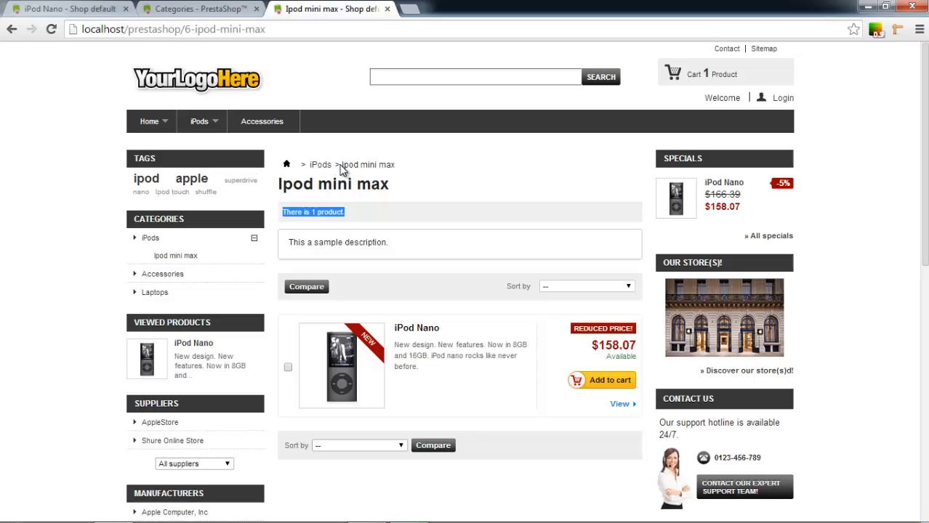
drag(342, 164, 402, 165)
key(ctrl+shift+Tab)
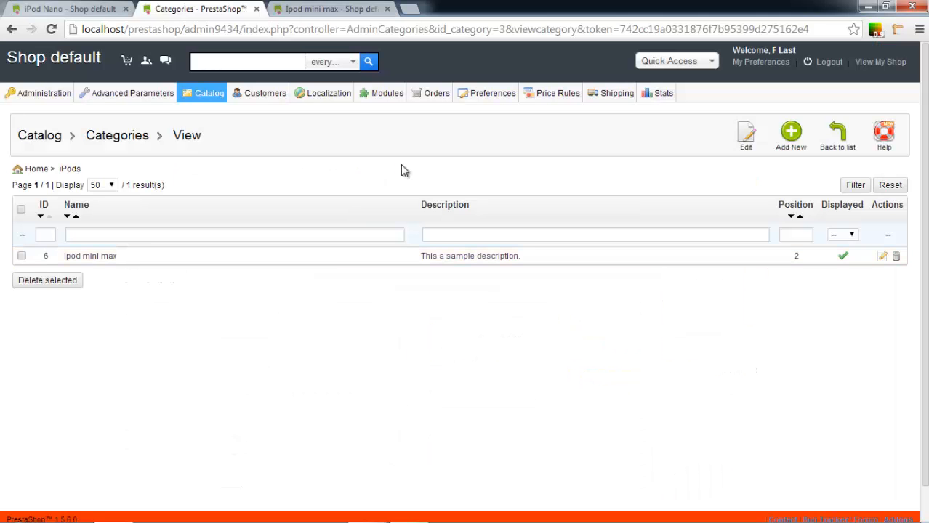
Step: Try to set the iPods category's parent to its own subcategory Ipod mini max and save the change
click(834, 145)
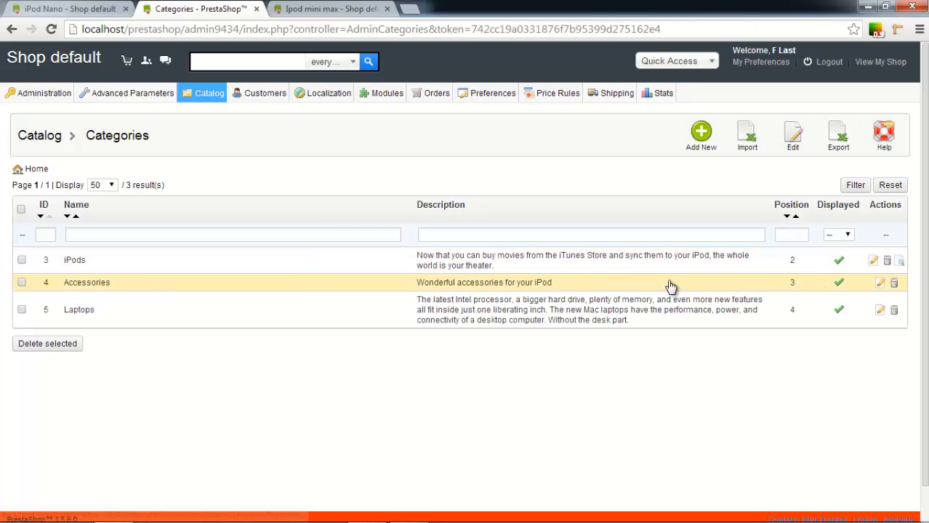
click(873, 262)
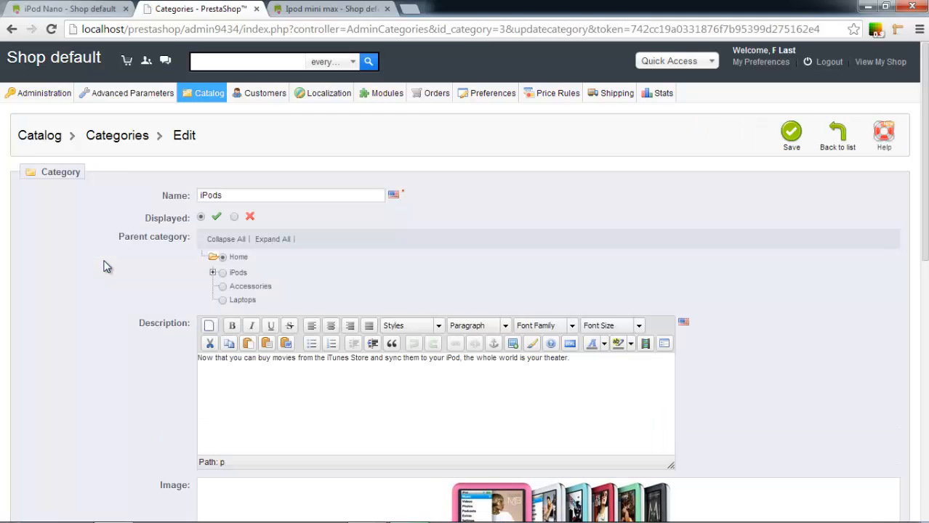
click(212, 274)
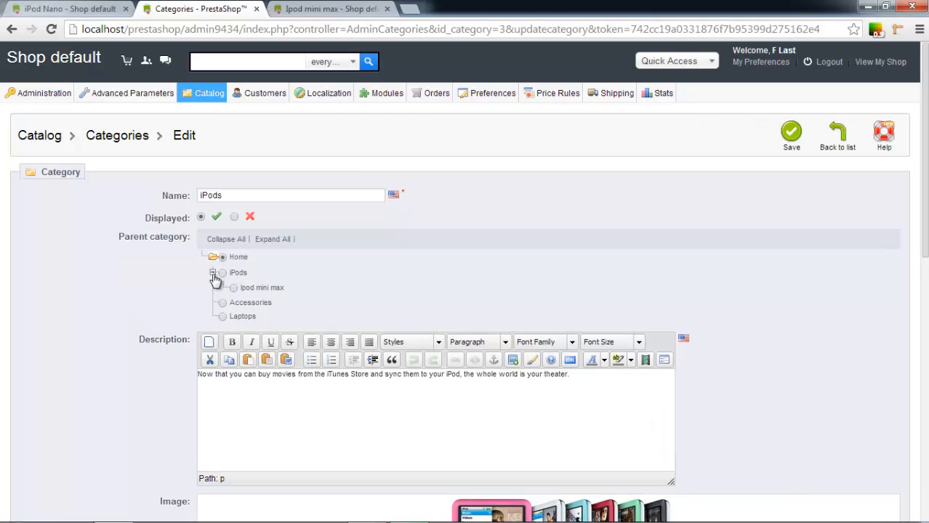
click(234, 288)
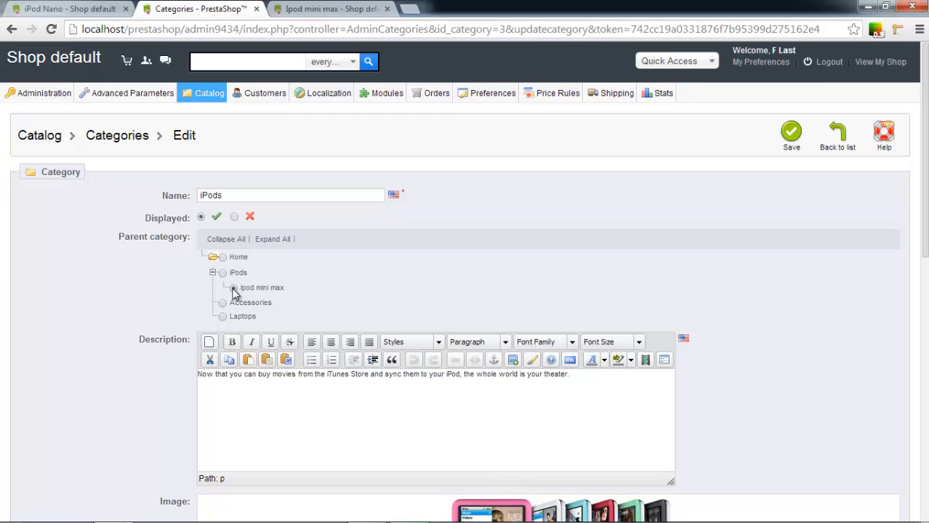
click(789, 142)
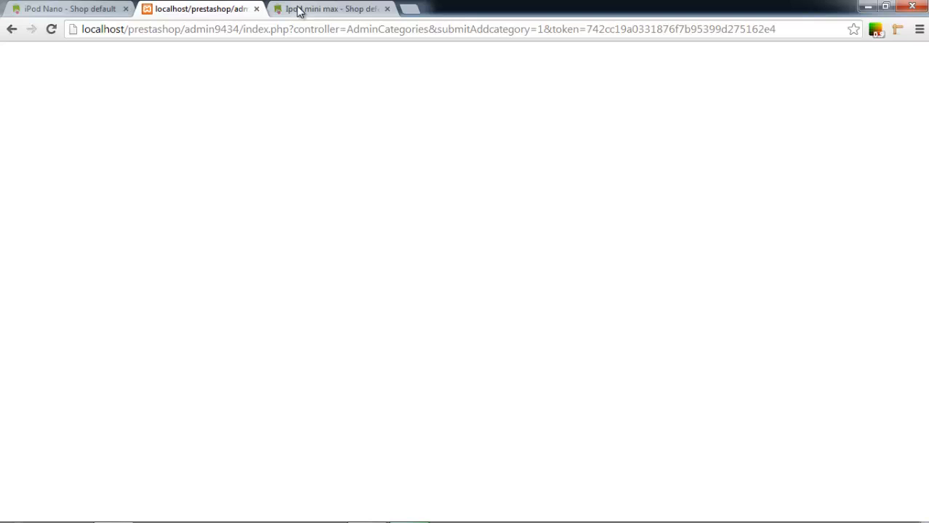
Step: Go back to the iPods category form and reload the Ipod mini max page in the shop to check the effect
click(10, 35)
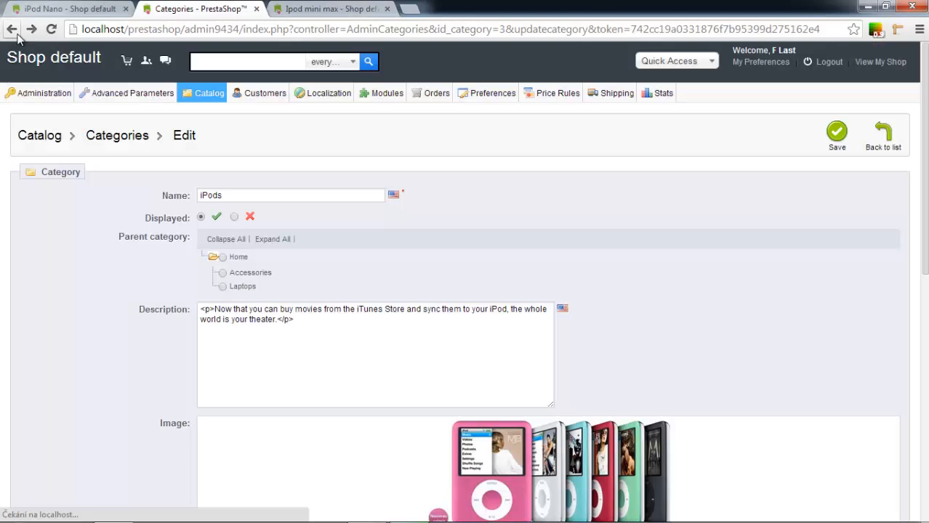
click(328, 11)
click(328, 28)
key(Return)
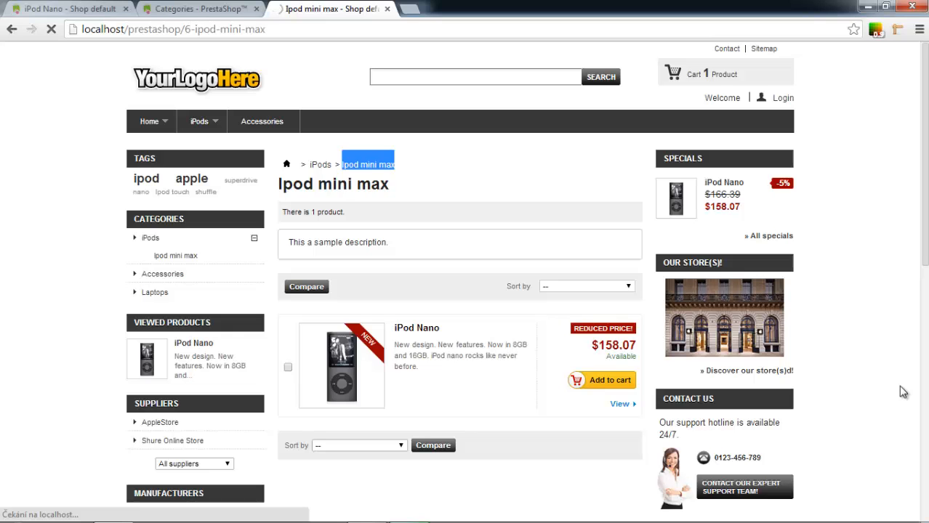
scroll(867, 391, down, 5)
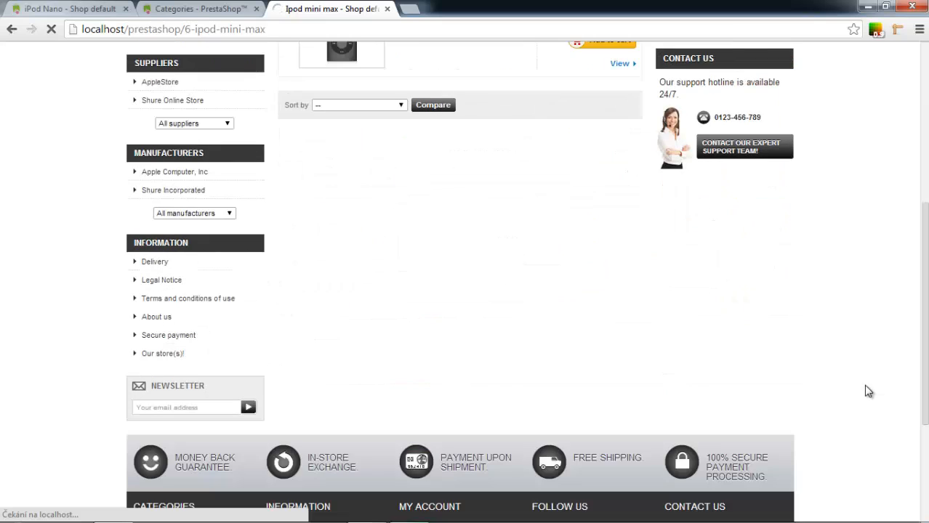
scroll(867, 391, up, 5)
scroll(867, 391, down, 7)
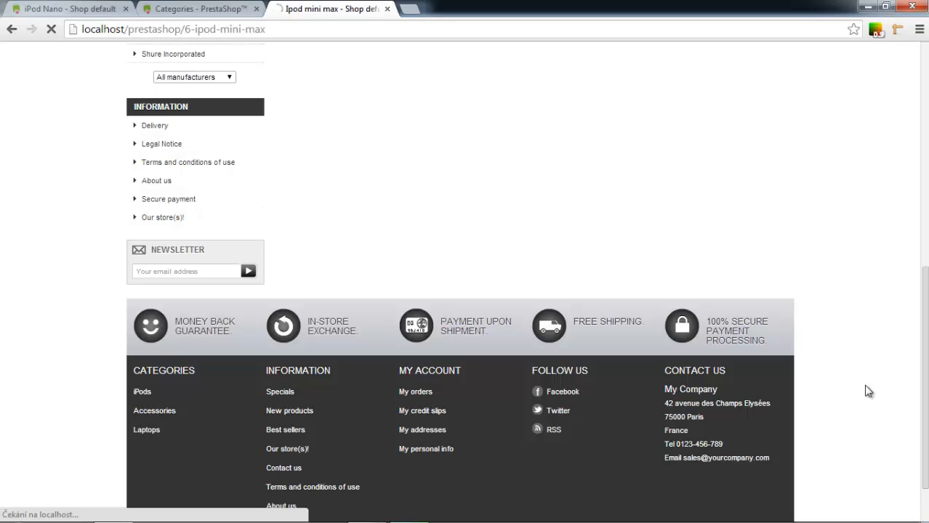
scroll(867, 391, up, 6)
scroll(867, 391, down, 6)
scroll(867, 391, up, 7)
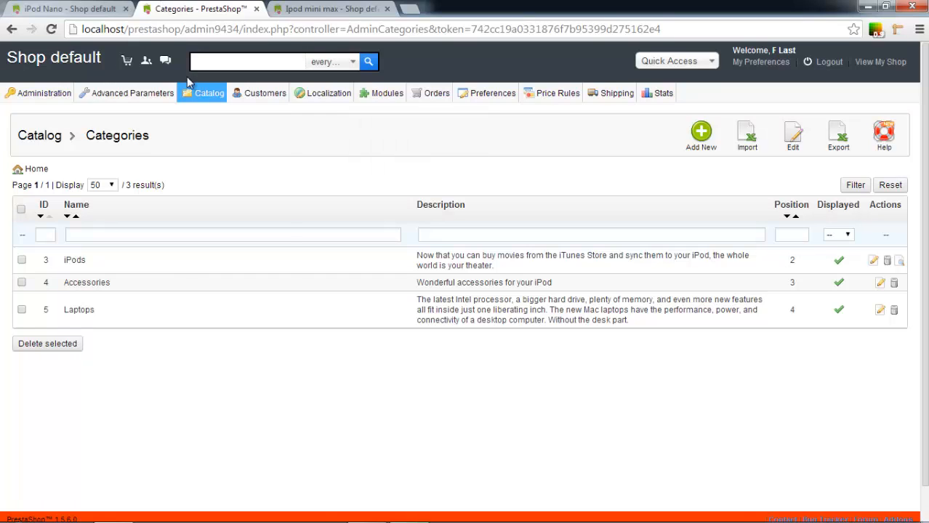
Step: Disable the display of the Ipod mini max subcategory under iPods and reopen the iPods subcategory list
mouse_move(204, 106)
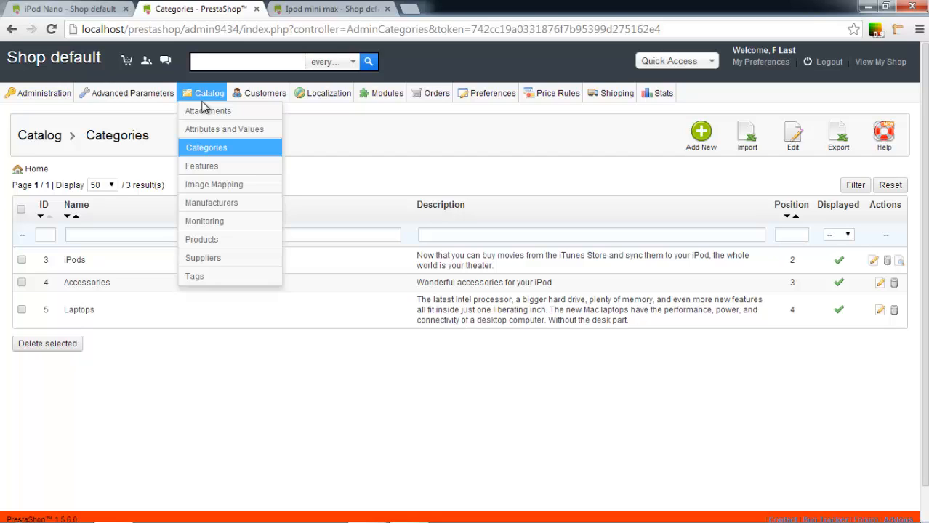
click(94, 266)
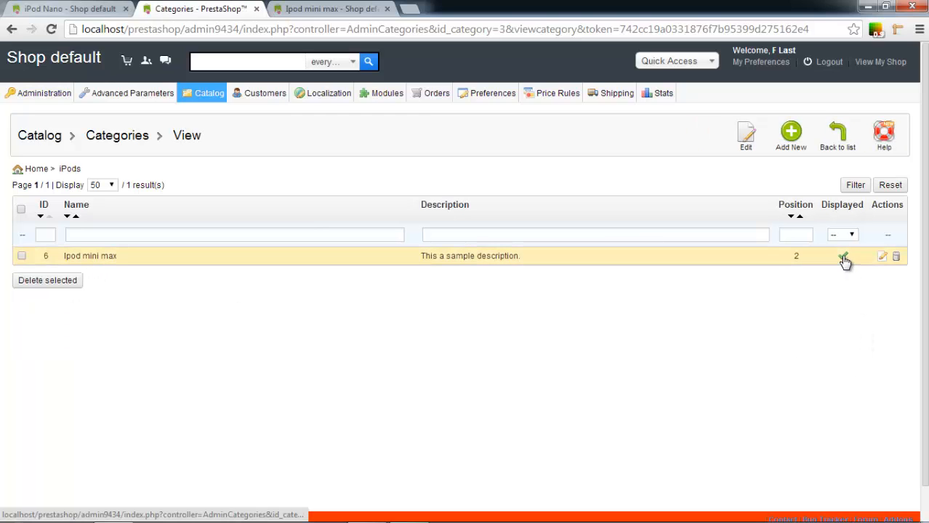
click(843, 260)
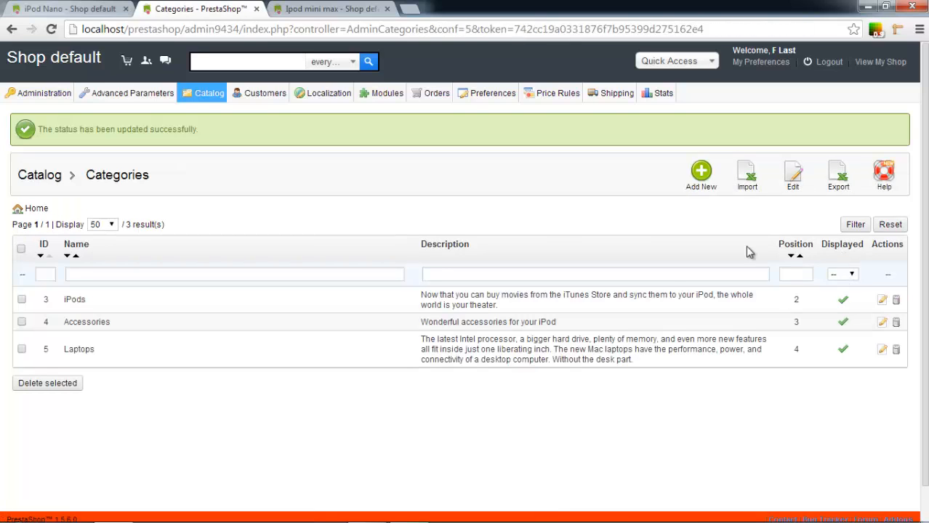
click(712, 310)
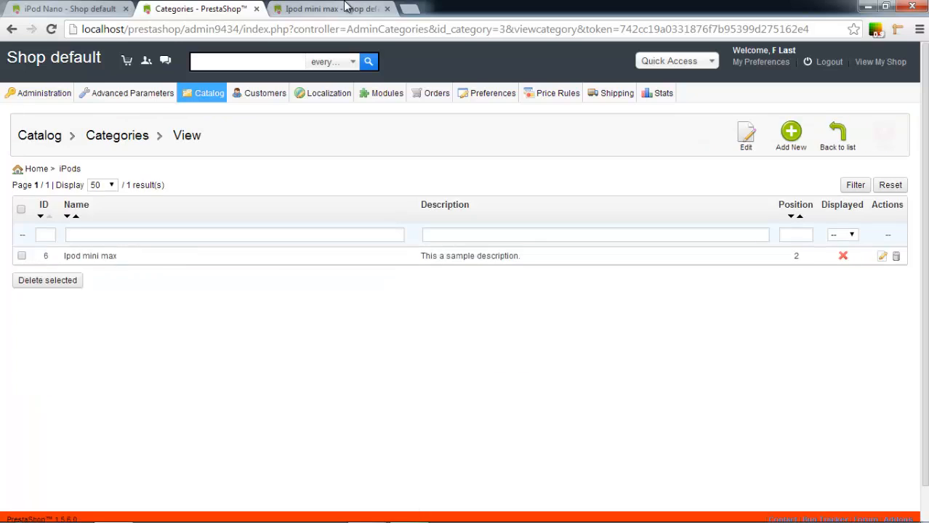
Step: Reload the Ipod mini max page in the shop and examine how the disabled category is shown
click(323, 9)
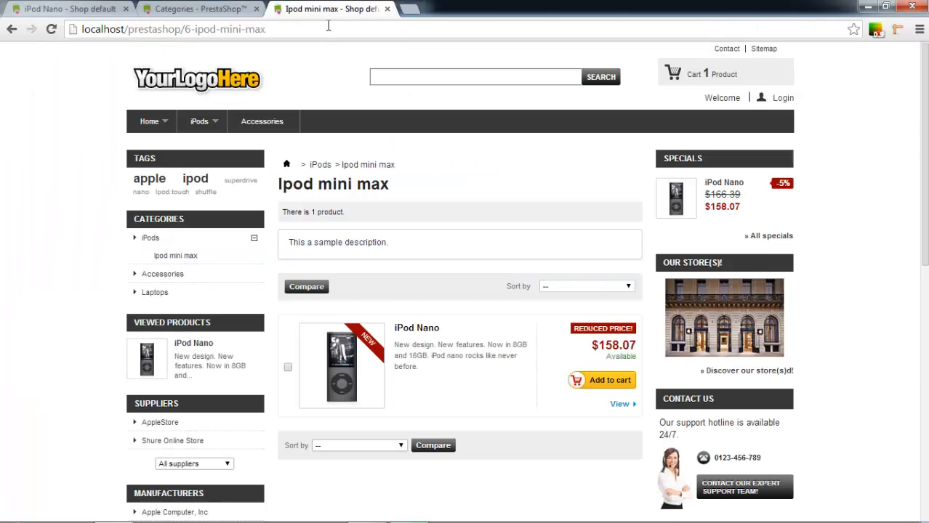
click(305, 26)
key(Return)
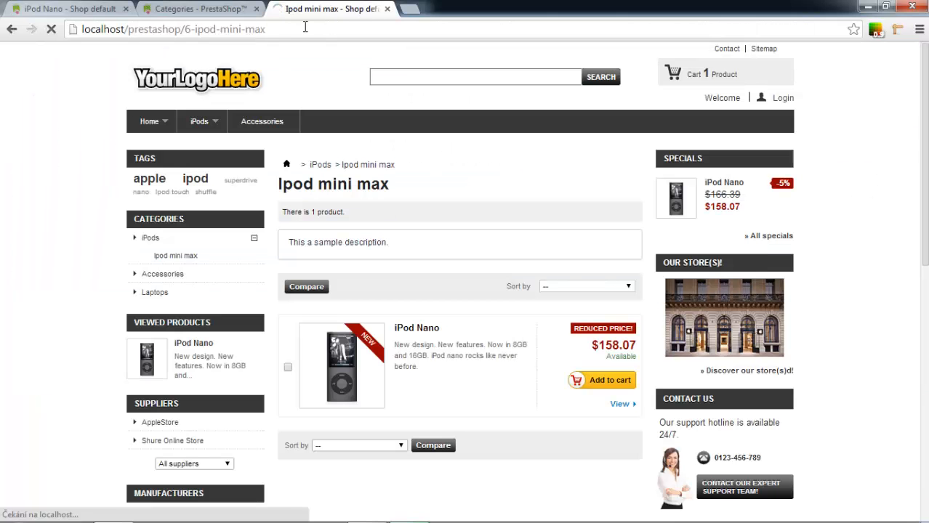
drag(285, 189, 453, 187)
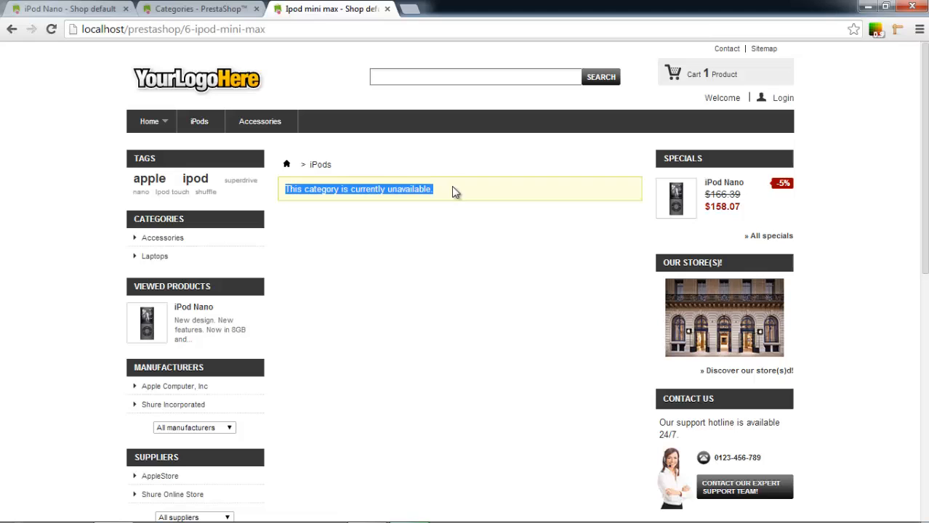
Step: Enable the display of the Ipod mini max subcategory again and reload its page in the shop
click(231, 8)
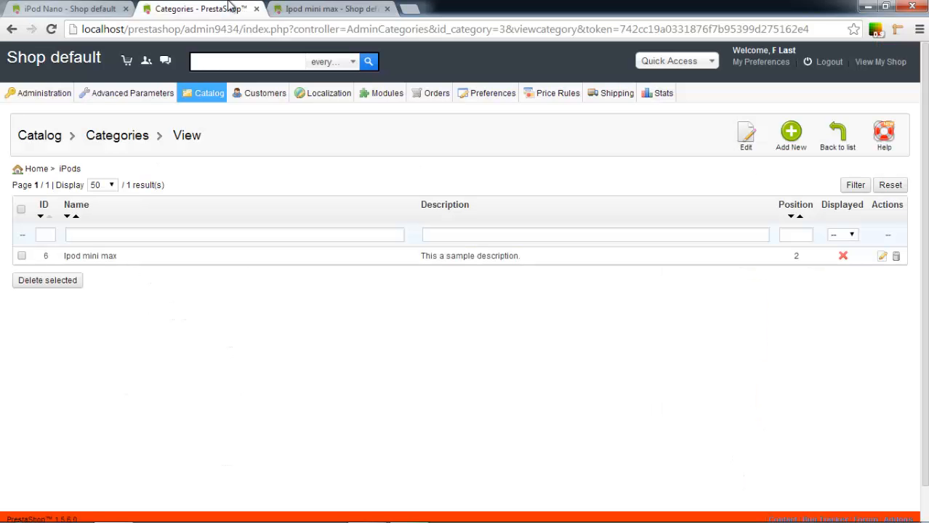
click(843, 257)
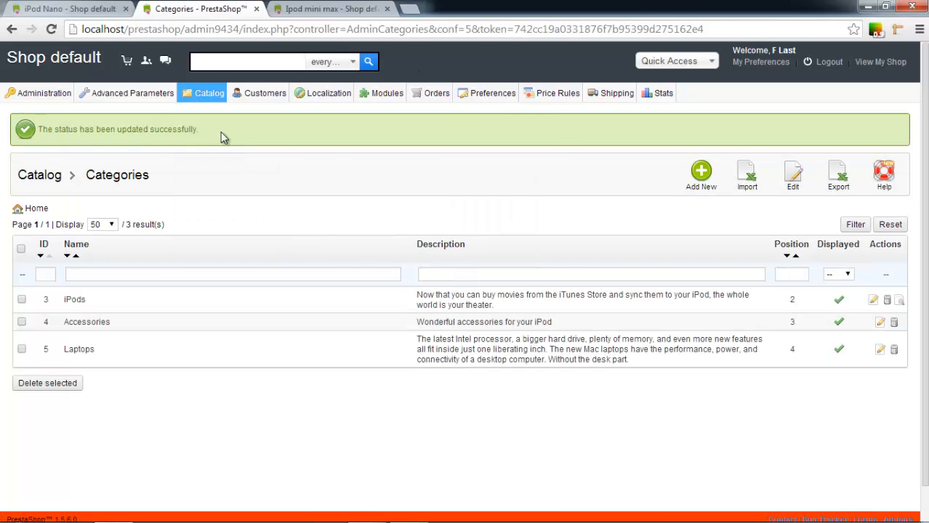
click(291, 9)
click(294, 26)
key(Return)
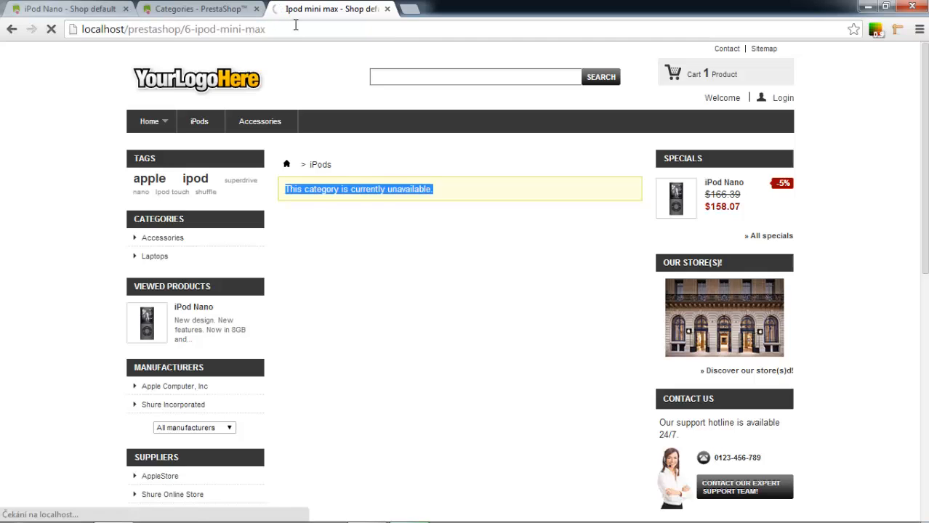
Step: Open The MacBooks image map for editing from the back office's image mapping list
click(182, 8)
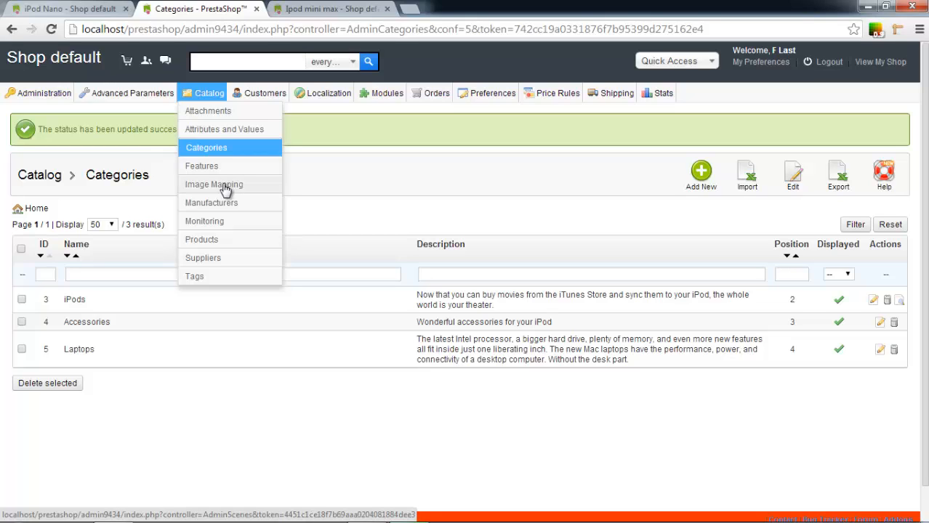
click(225, 186)
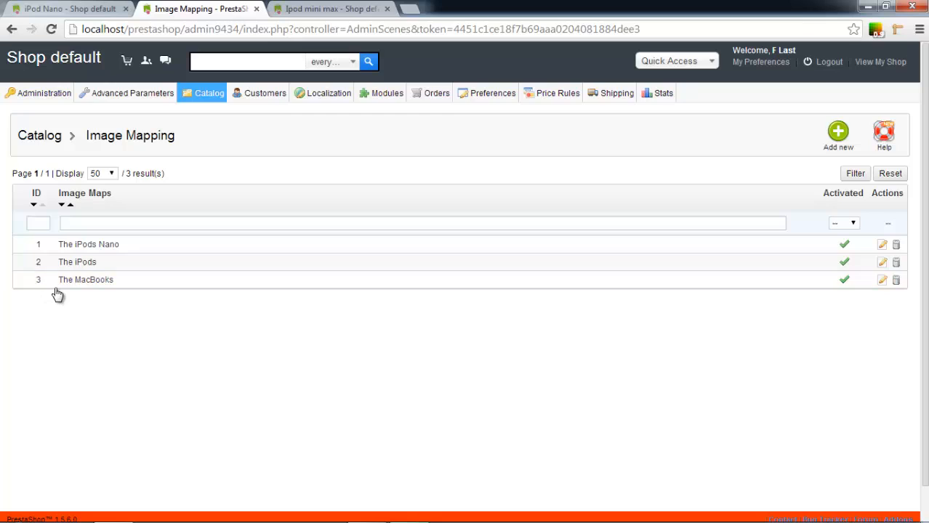
click(511, 290)
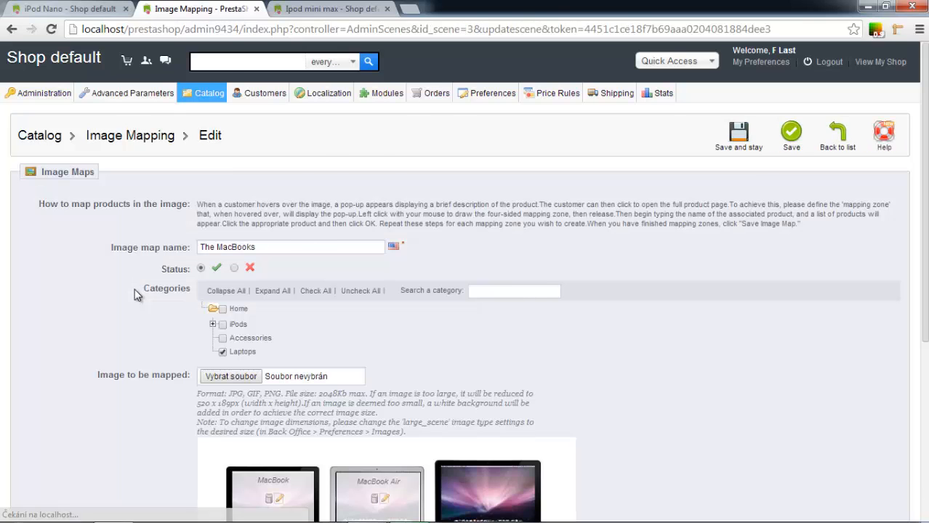
Step: Open the Laptops category page in the shop and compare its laptop image with the image map form
key(ctrl+Tab)
click(155, 258)
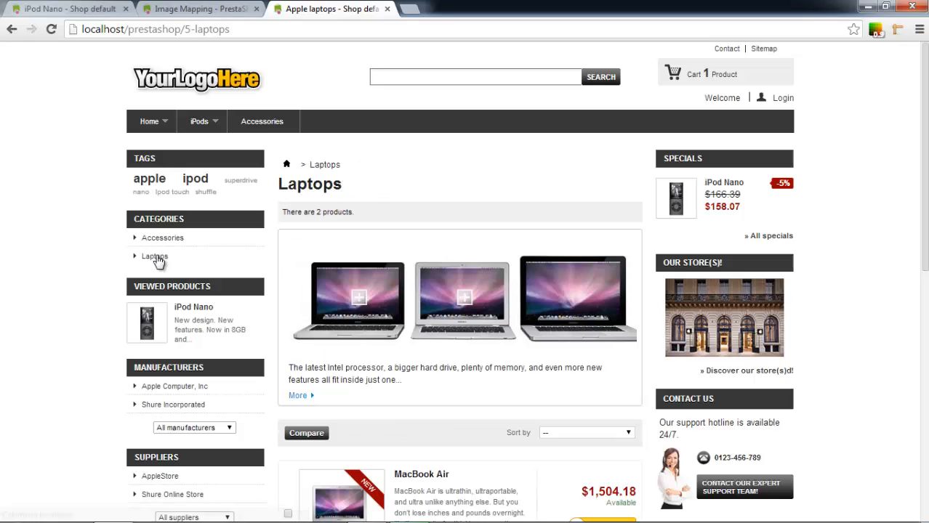
key(ctrl+shift+Tab)
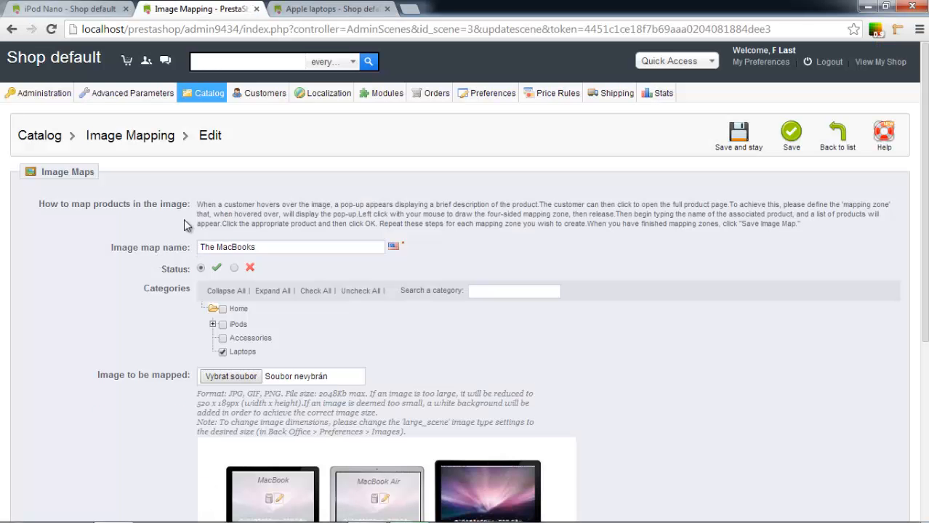
key(ctrl+Tab)
key(ctrl+shift+Tab)
Step: Review the settings, mapped image and alternative thumbnail of The MacBooks image map
scroll(410, 258, down, 4)
scroll(385, 301, up, 2)
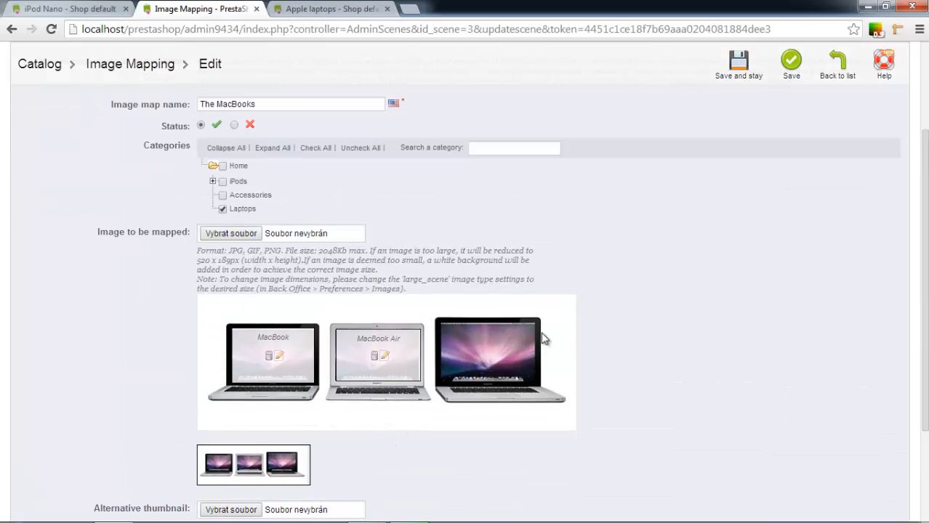
scroll(630, 471, down, 2)
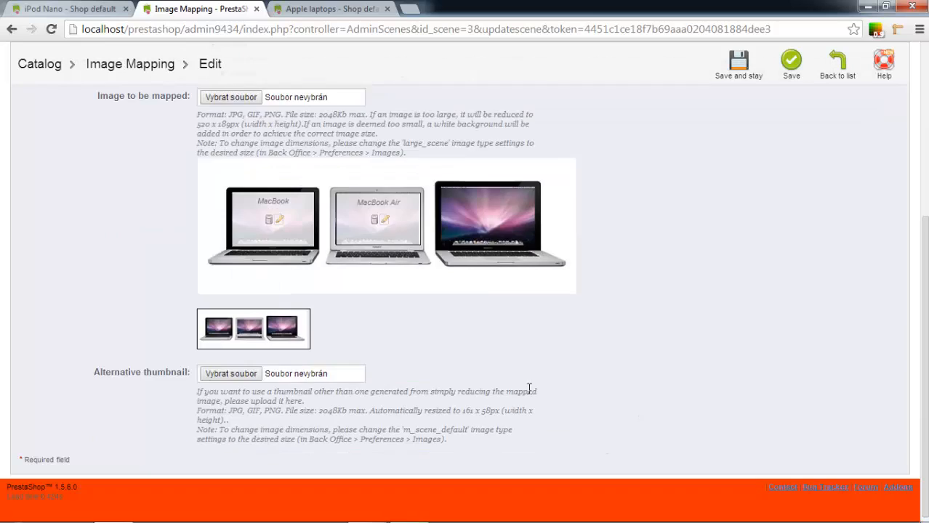
scroll(469, 270, up, 3)
scroll(197, 107, up, 2)
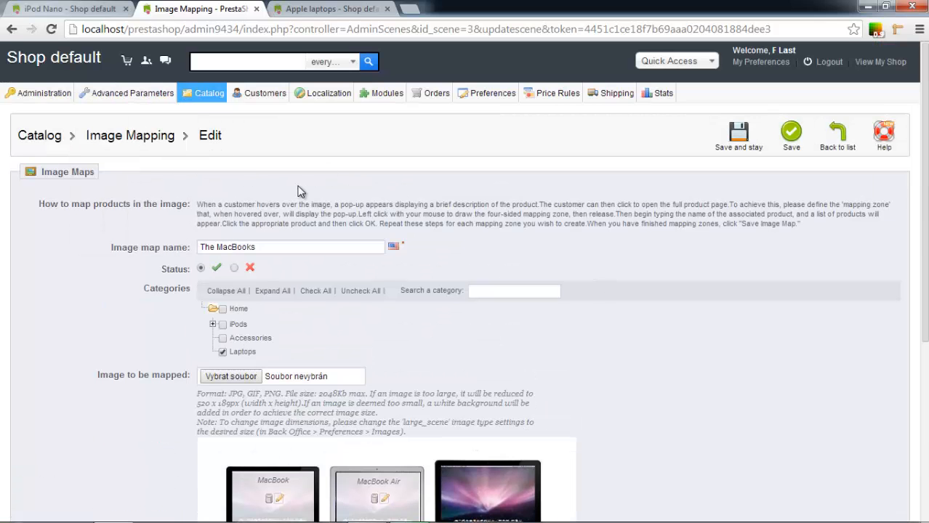
scroll(303, 191, down, 2)
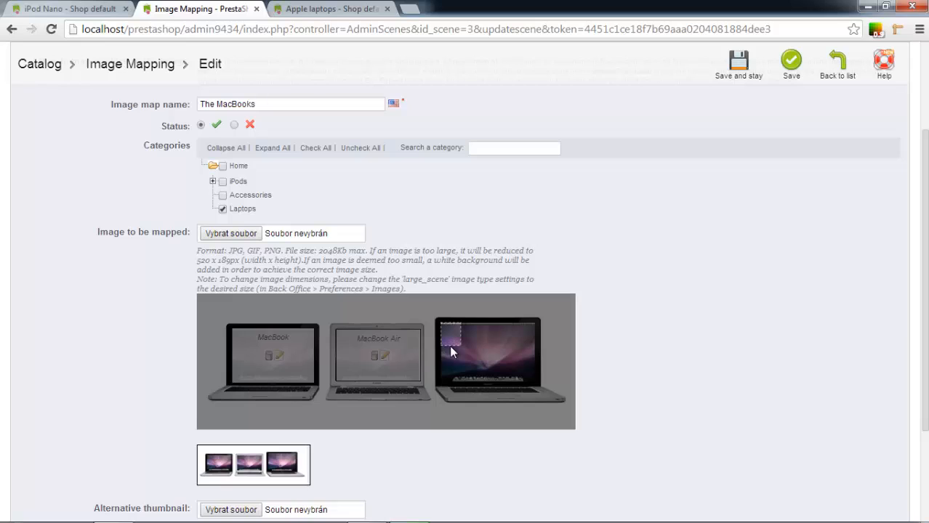
drag(460, 345, 536, 383)
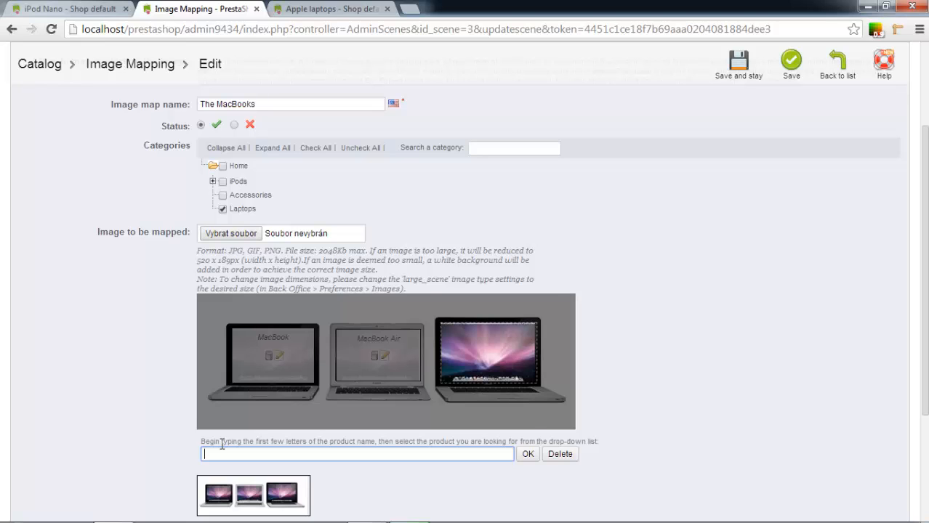
key(ctrl+Tab)
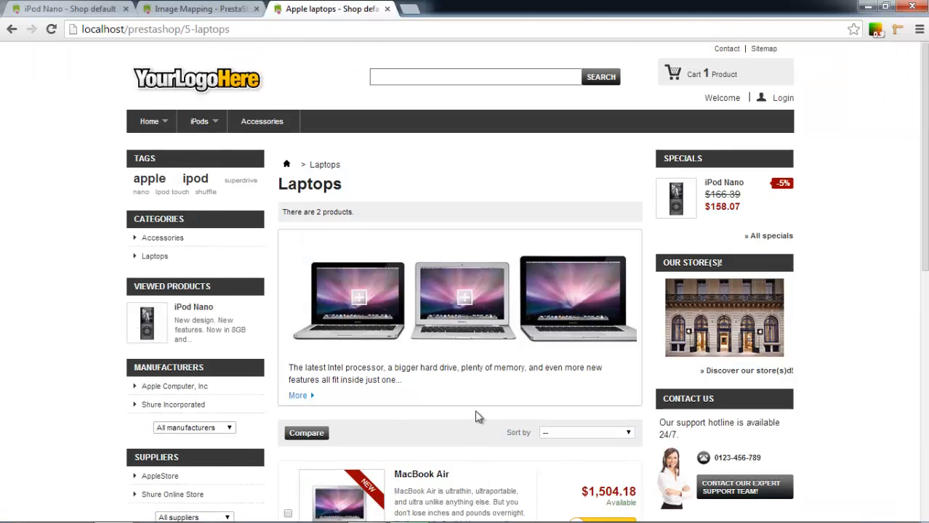
key(ctrl+shift+Tab)
click(559, 455)
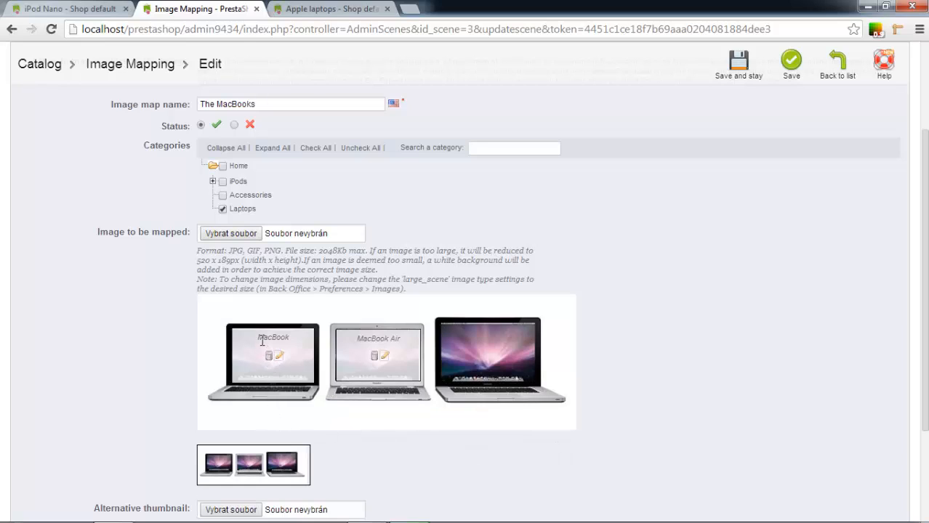
Step: Compare the MacBook and MacBook Air zones of the image map with their product pop-ups on the shop's Laptops page
drag(356, 338, 420, 338)
key(ctrl+Tab)
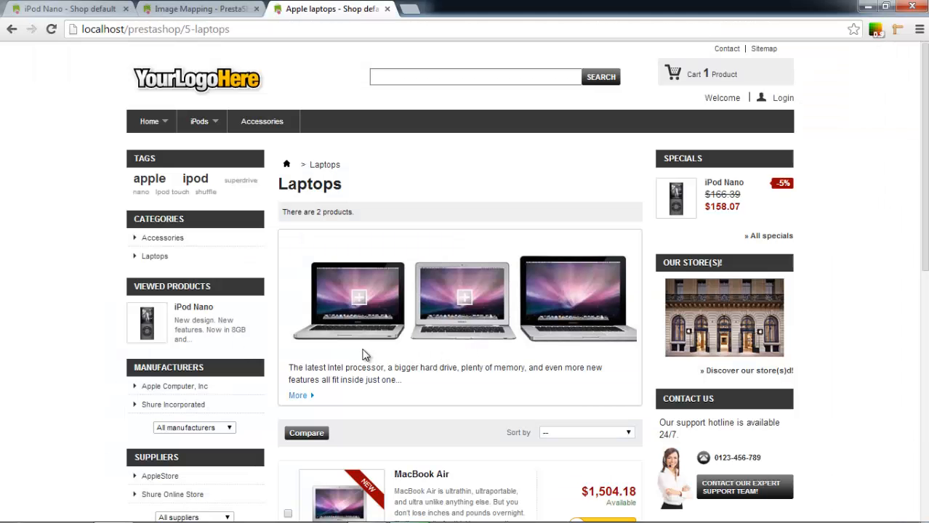
mouse_move(362, 305)
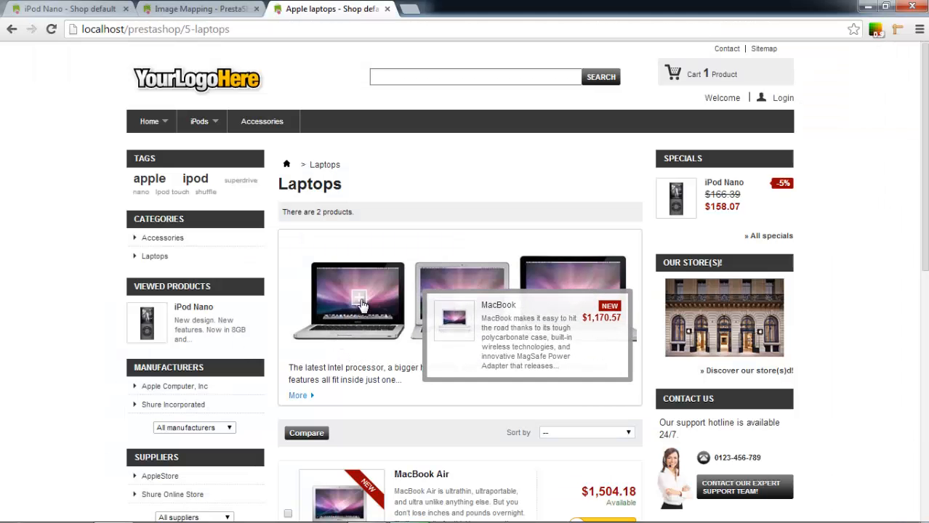
mouse_move(466, 306)
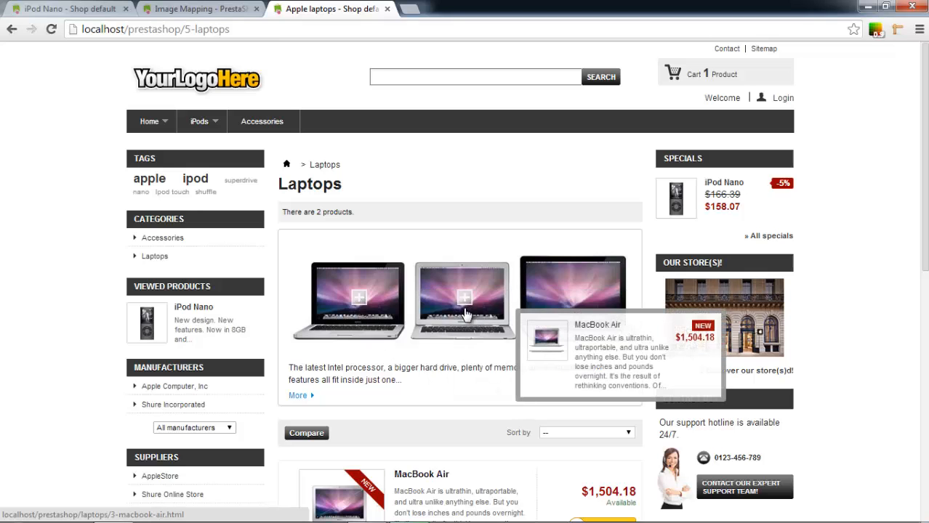
key(ctrl+shift+Tab)
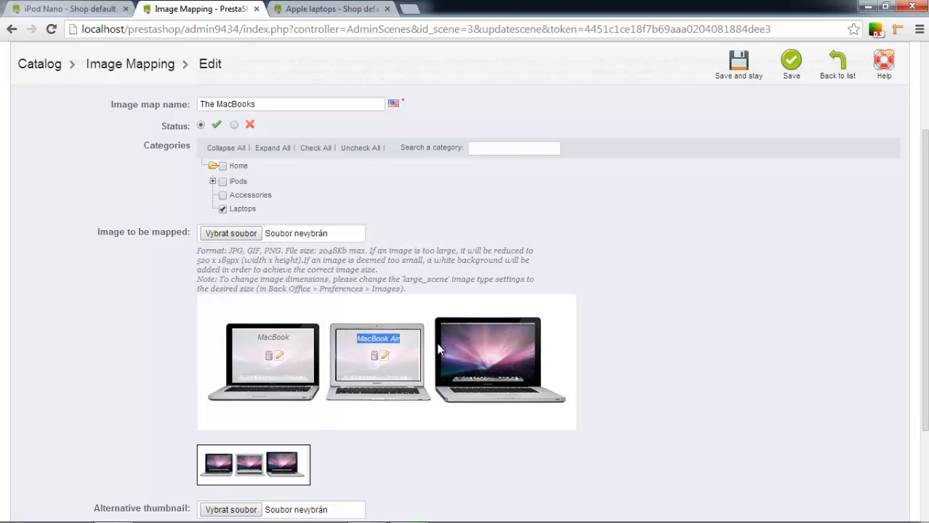
scroll(436, 345, up, 3)
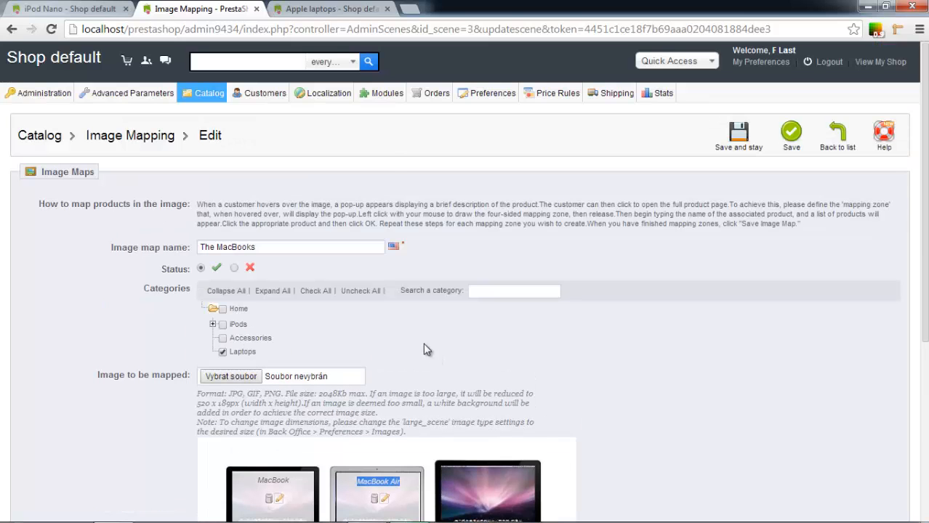
click(329, 8)
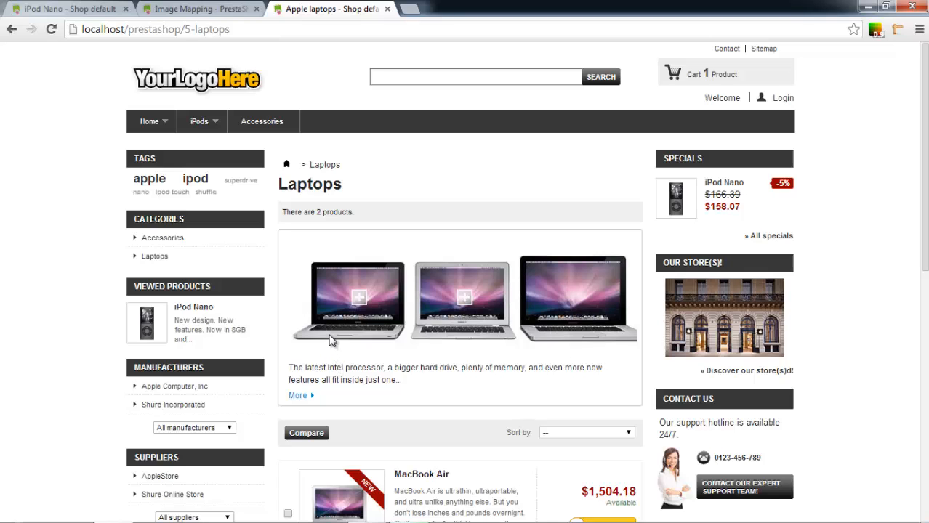
click(196, 9)
Step: Draw a mapping zone over the third laptop's screen and assign it to the product MacBook (ref: demo_4)
scroll(312, 288, down, 3)
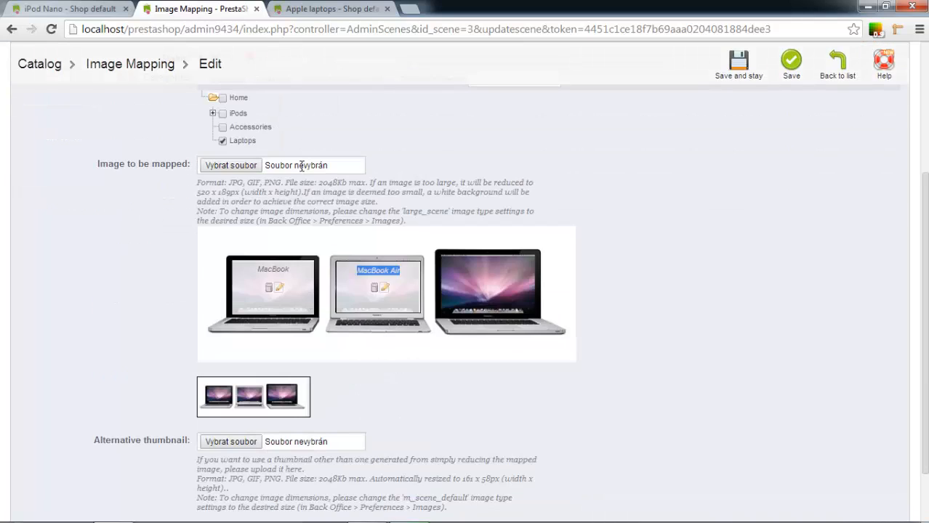
click(442, 255)
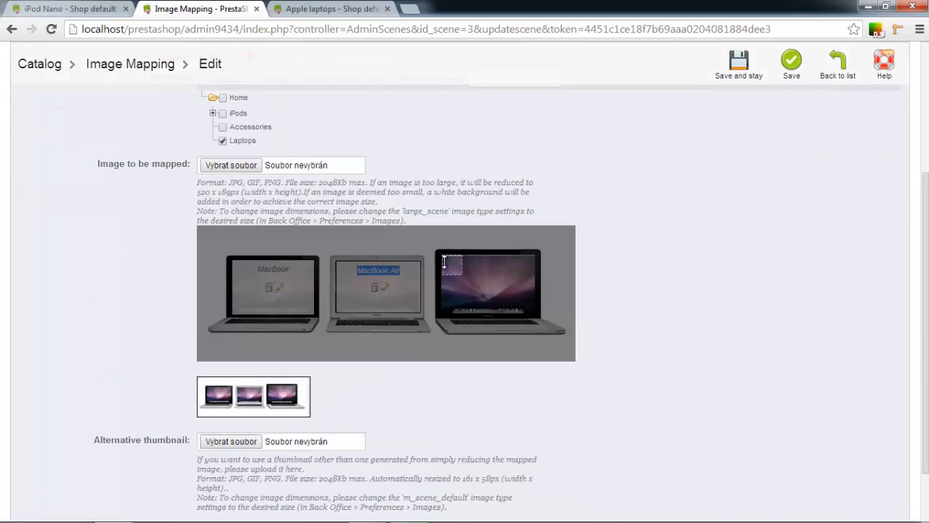
drag(489, 302, 534, 312)
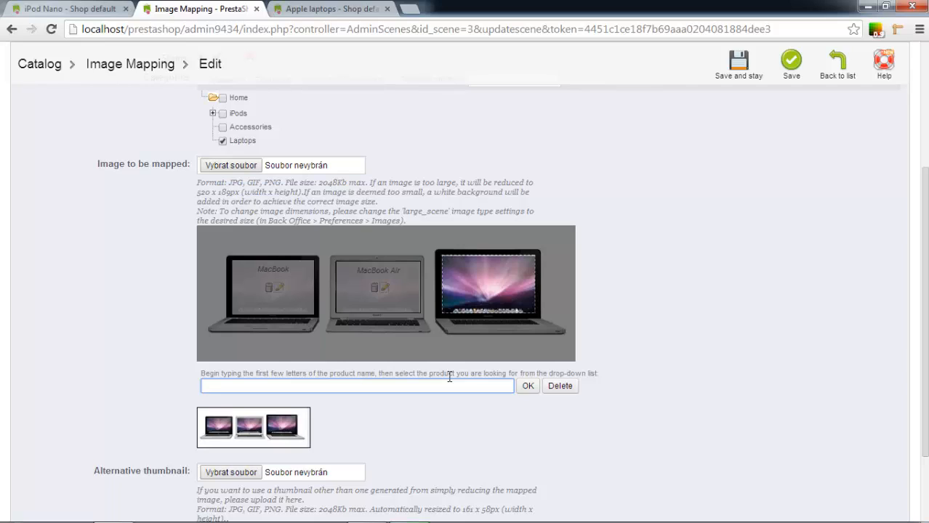
text(MacBook Air (ref: demo_3)
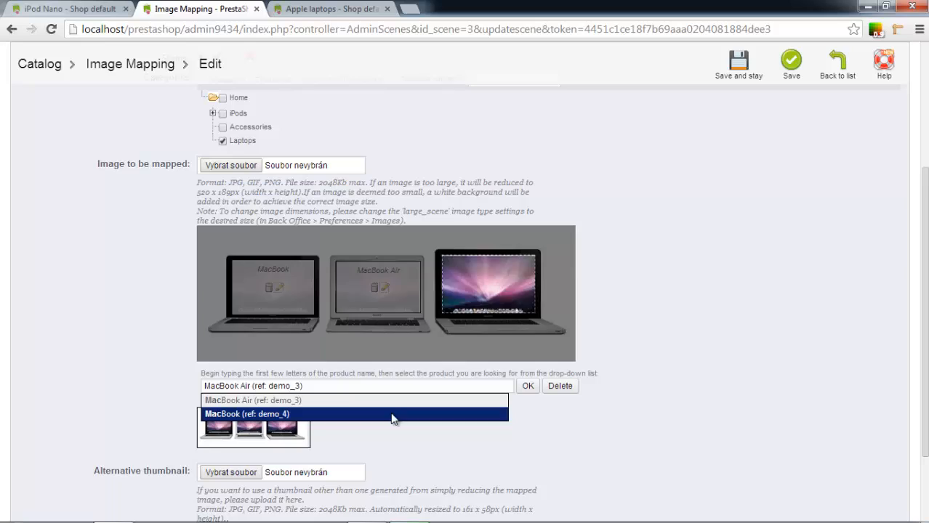
click(391, 418)
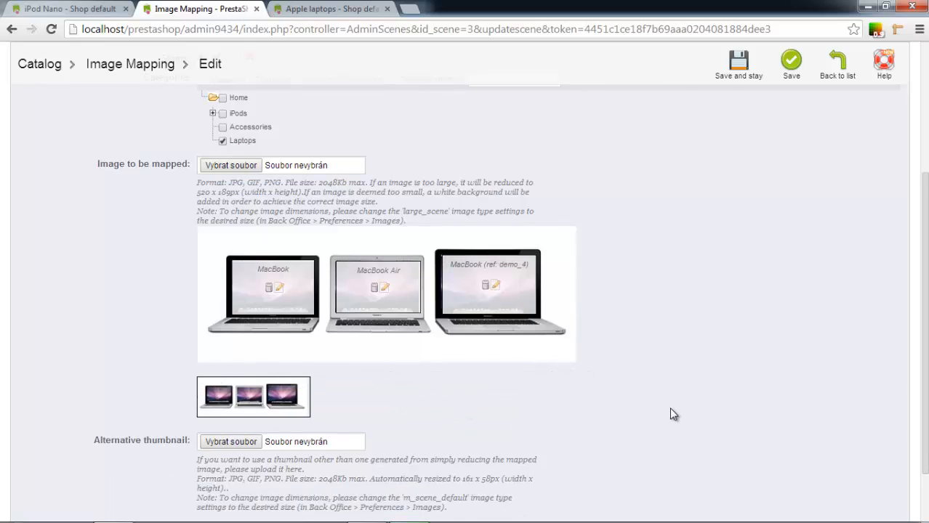
Step: Check the label of the new zone on the third laptop and save the image map while staying on its form
drag(450, 264, 530, 266)
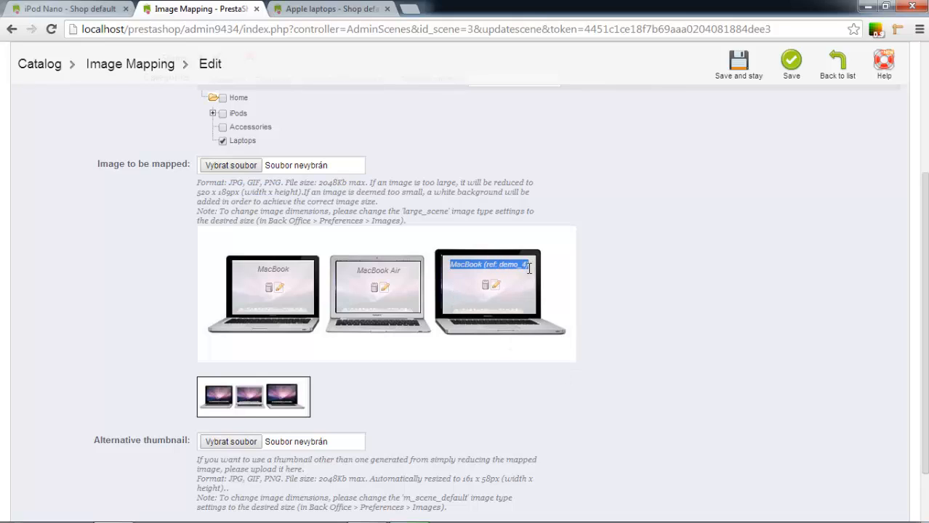
click(446, 266)
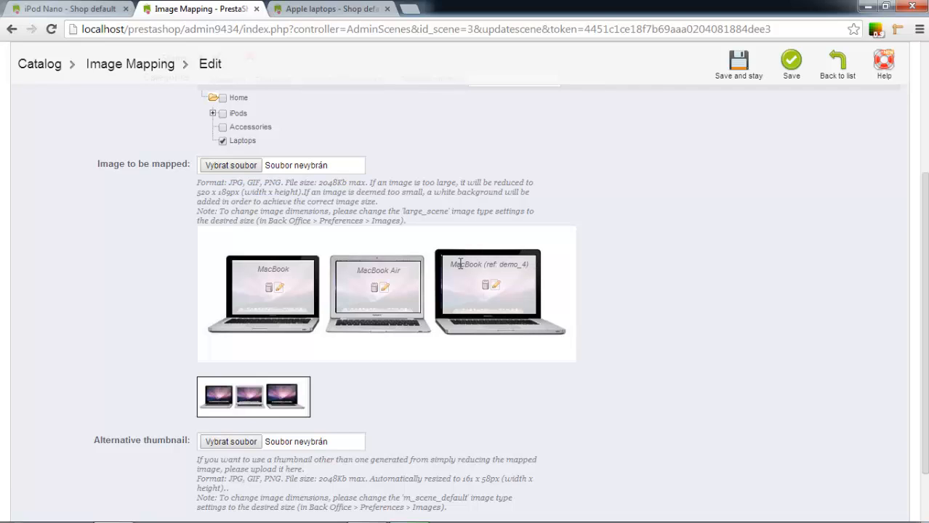
scroll(451, 270, down, 1)
scroll(450, 273, up, 3)
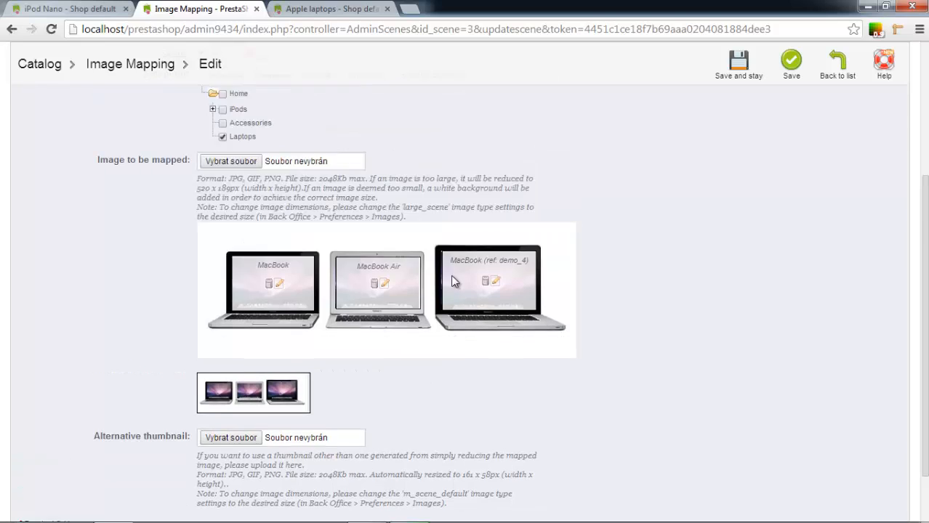
click(739, 76)
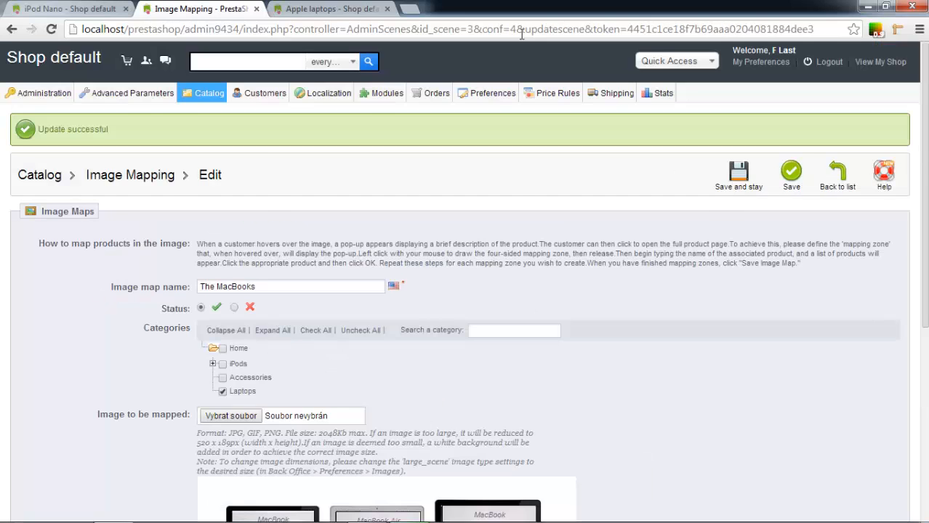
Step: Reload the shop's Laptops page, follow the third laptop's zone to its product page and return to the Laptops category
key(ctrl+Tab)
key(F5)
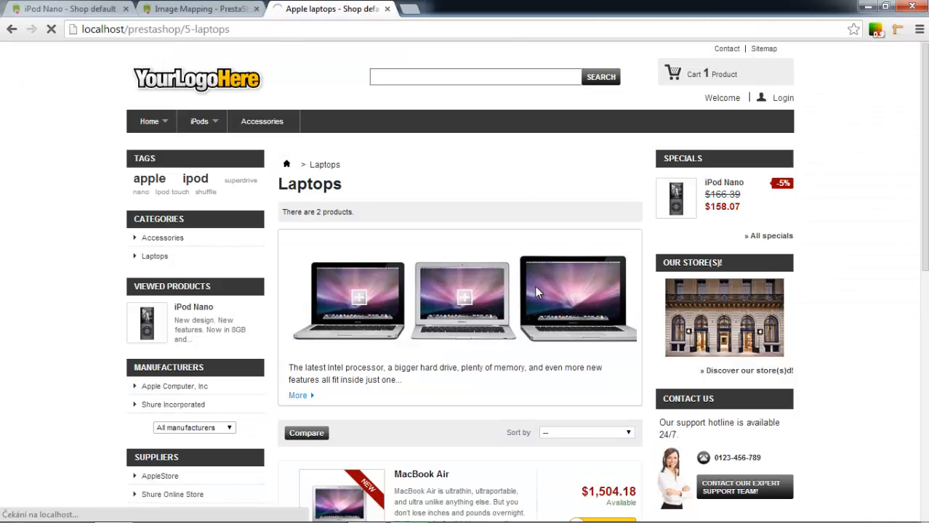
mouse_move(576, 297)
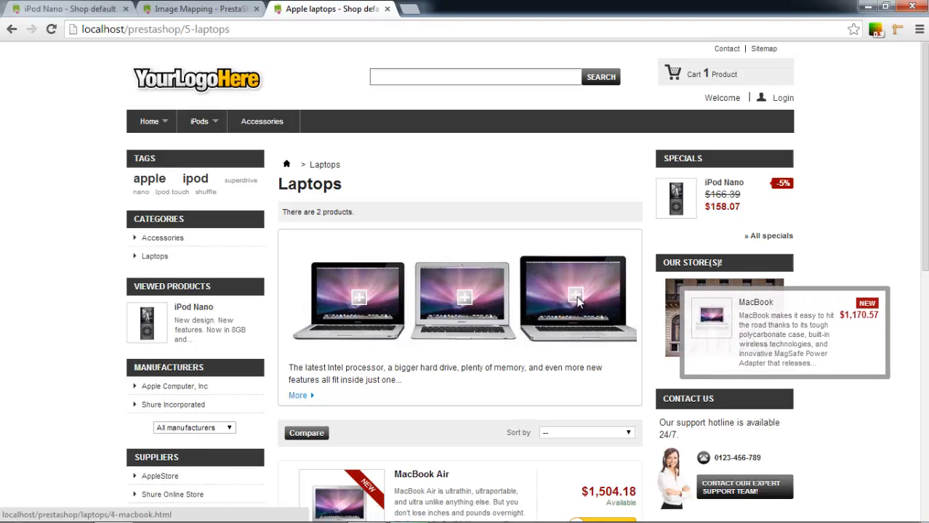
click(576, 296)
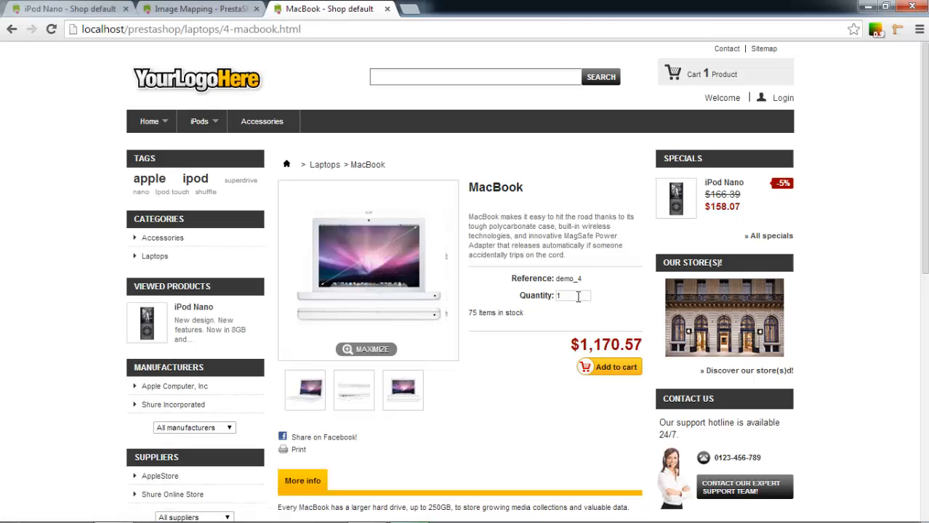
click(332, 167)
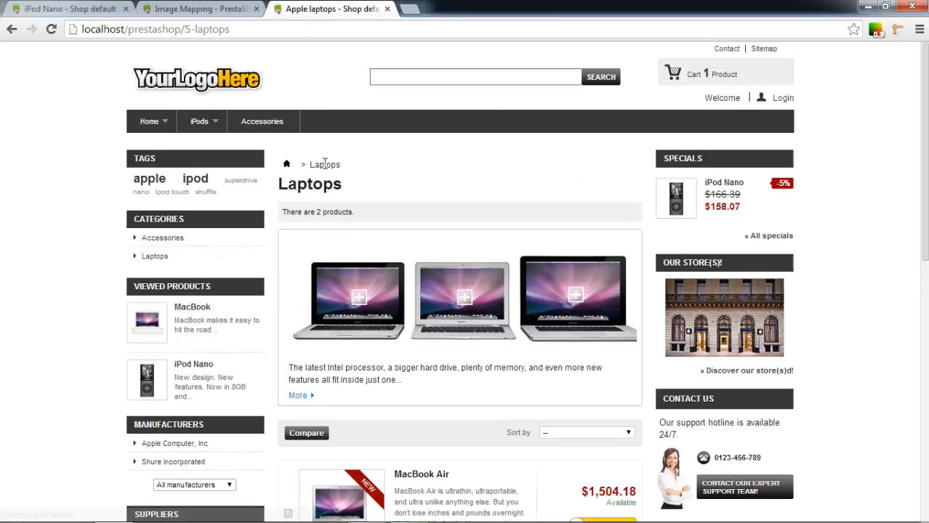
Step: Review the product list and the category description below the mapped image on the shop's Laptops page
scroll(354, 366, down, 3)
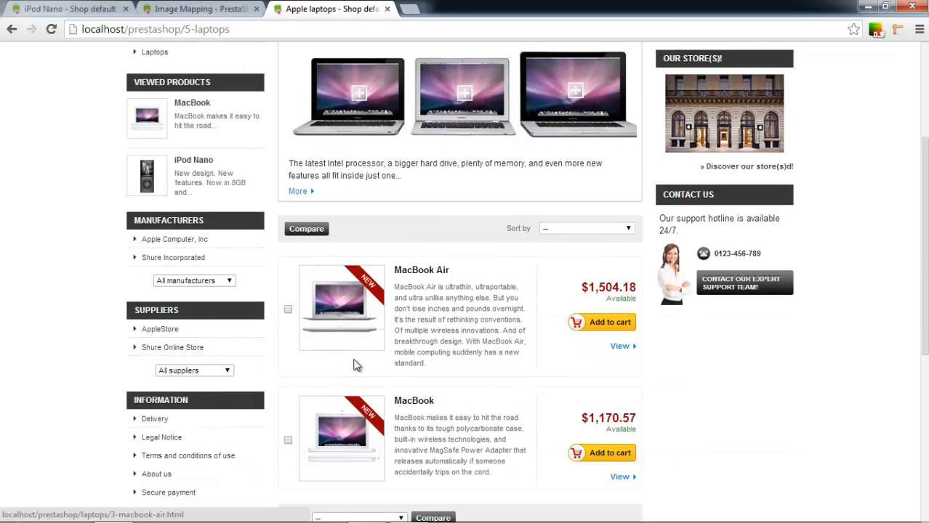
scroll(354, 366, up, 3)
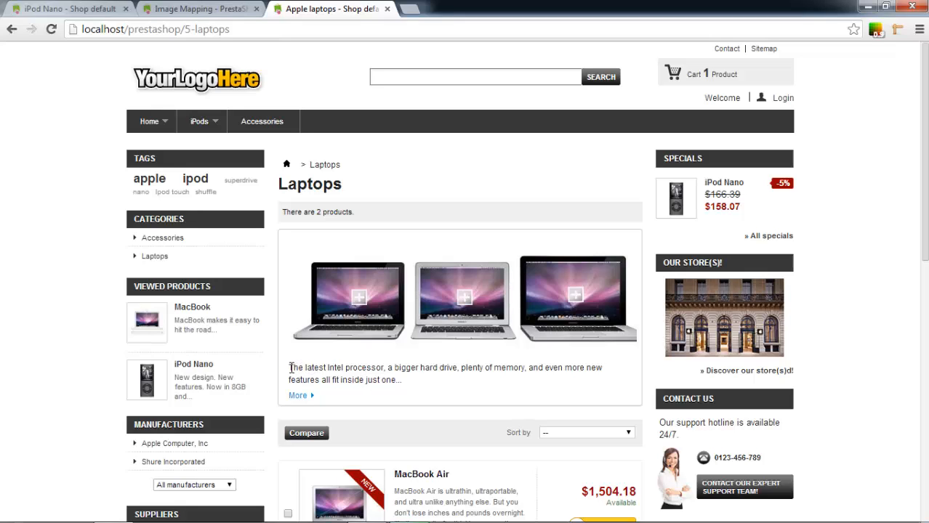
drag(290, 369, 414, 378)
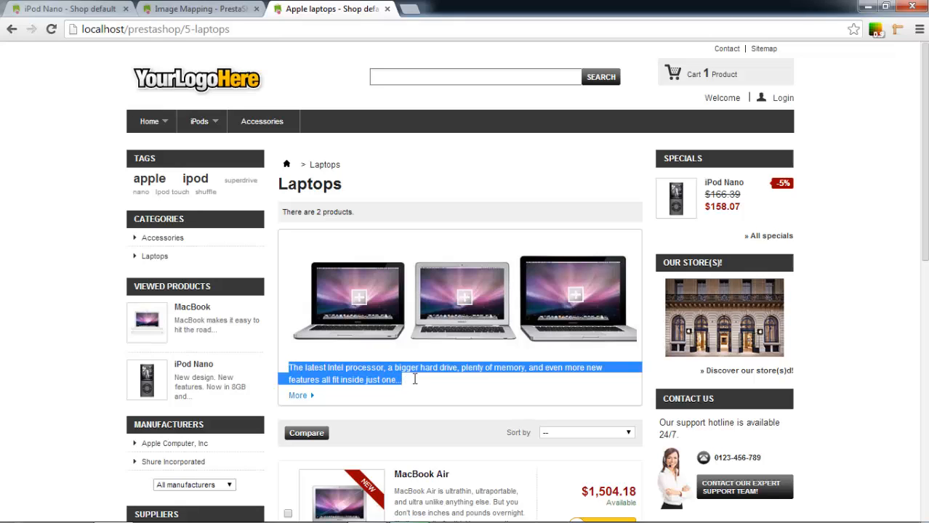
click(416, 385)
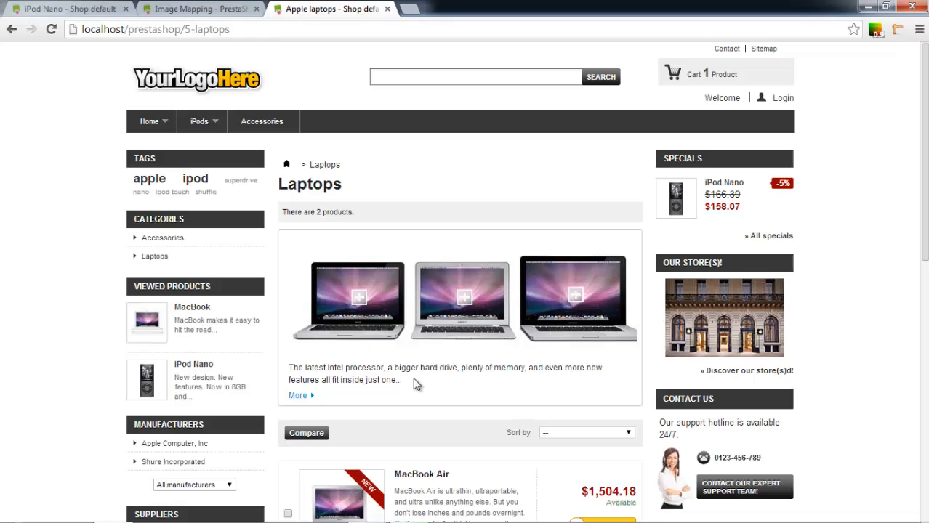
Step: Compare the image map's name and mapped zones in the back office with the shop's Laptops page
click(207, 9)
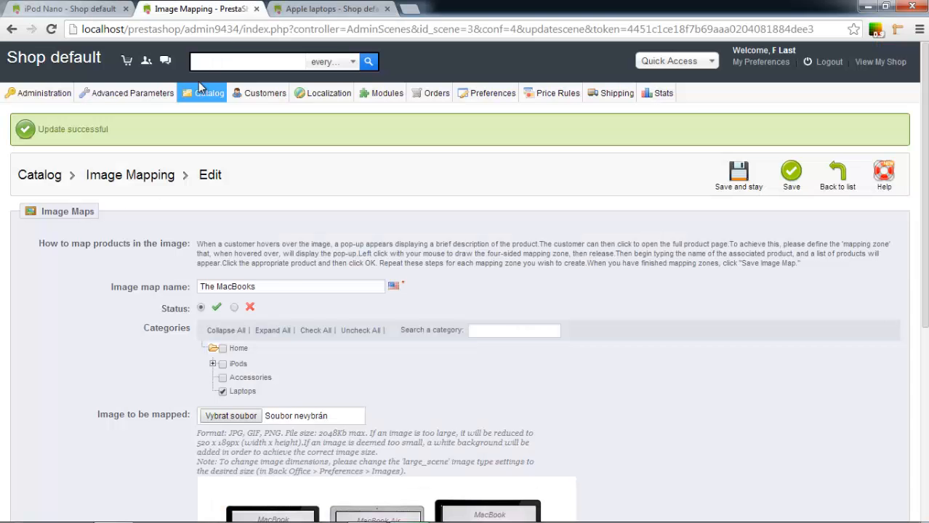
mouse_move(197, 97)
scroll(539, 226, down, 5)
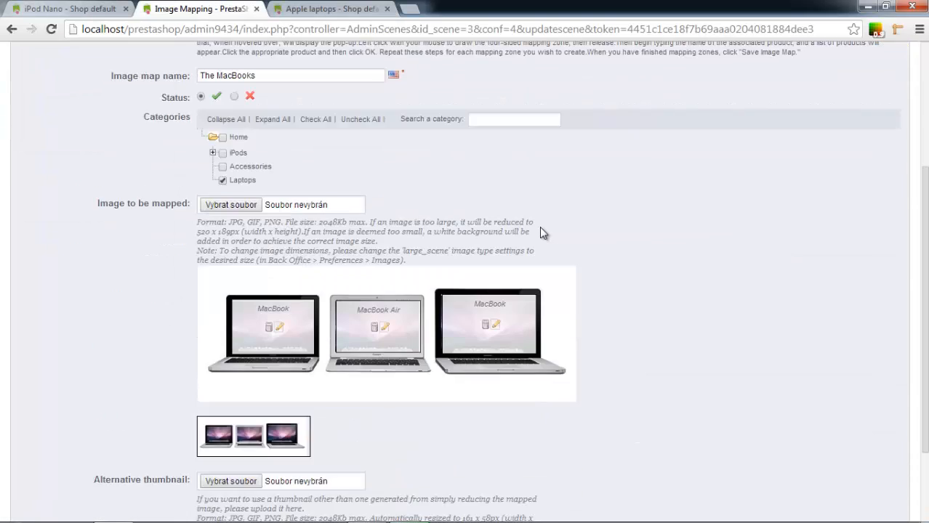
scroll(540, 227, up, 4)
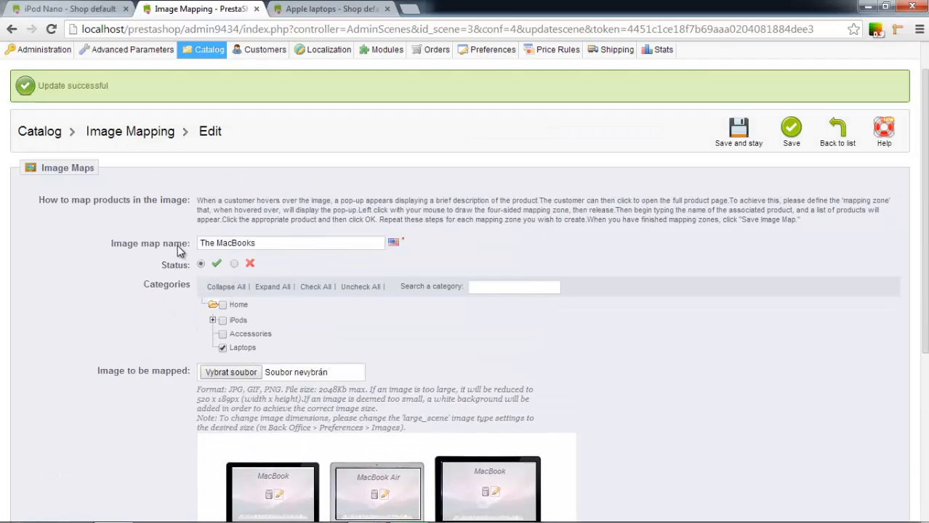
click(286, 249)
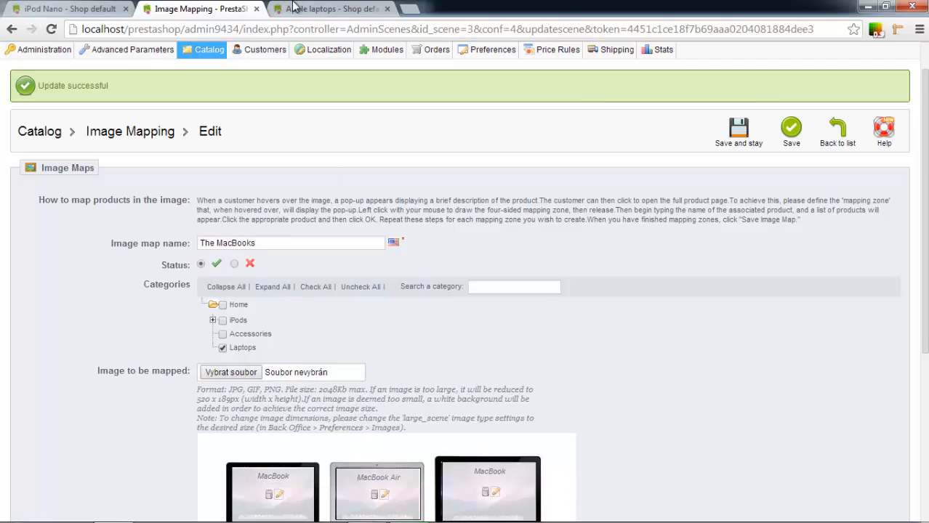
click(294, 11)
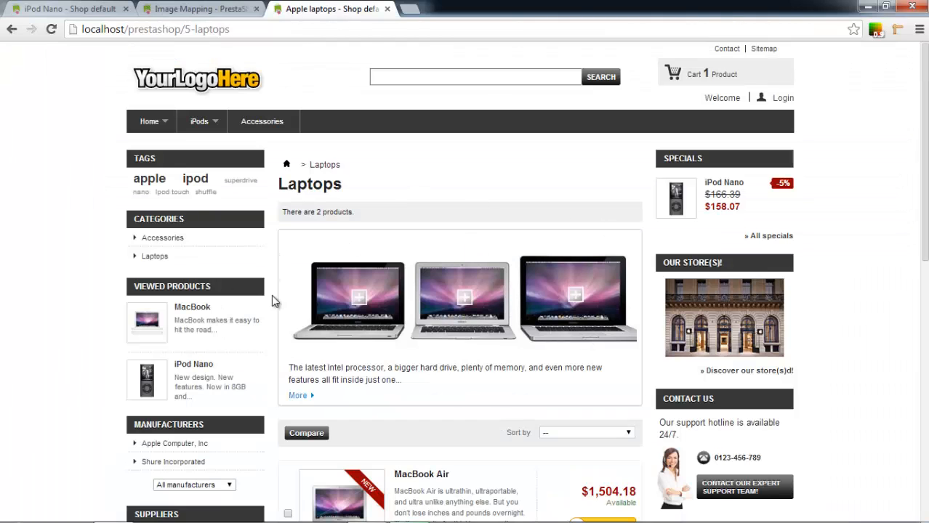
click(229, 9)
click(273, 245)
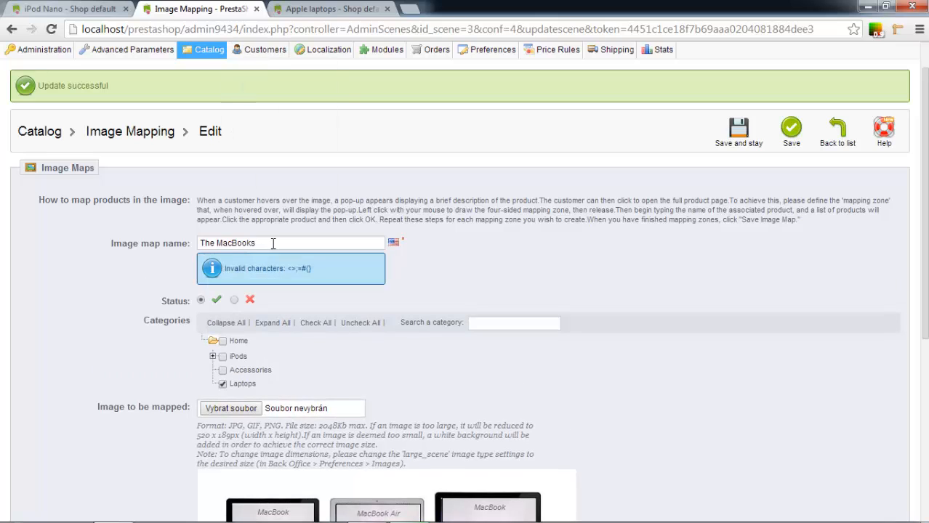
Step: Disable The MacBooks image map, save it without leaving the form, and reload the shop's Laptops page to check the effect
scroll(274, 244, down, 1)
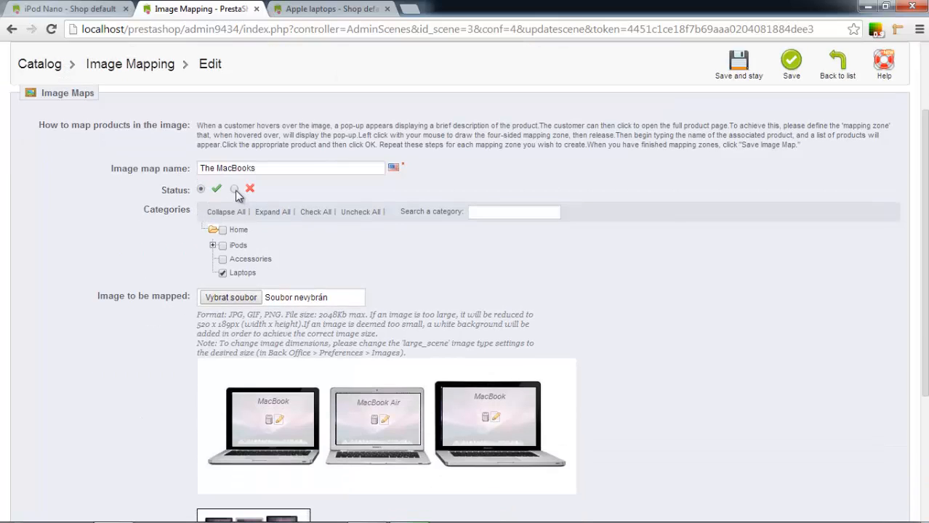
click(235, 189)
click(739, 67)
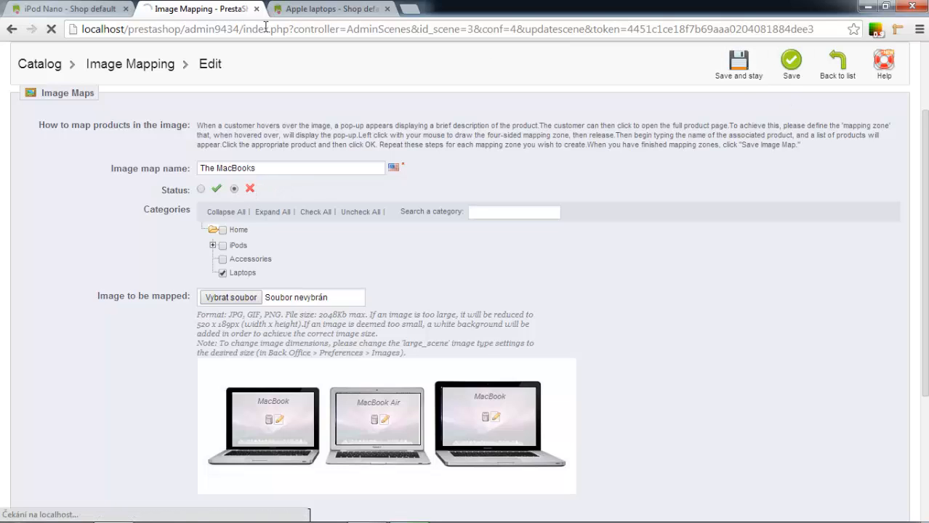
click(314, 11)
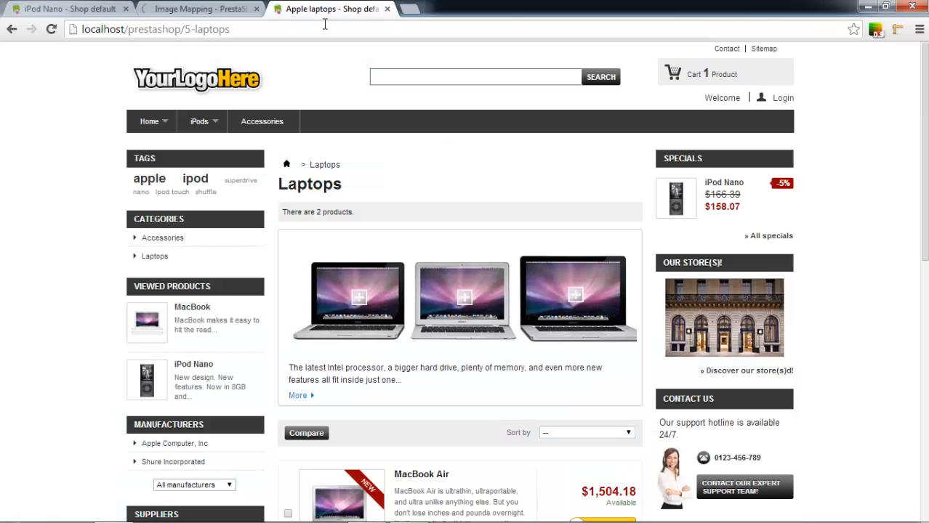
click(324, 26)
key(Return)
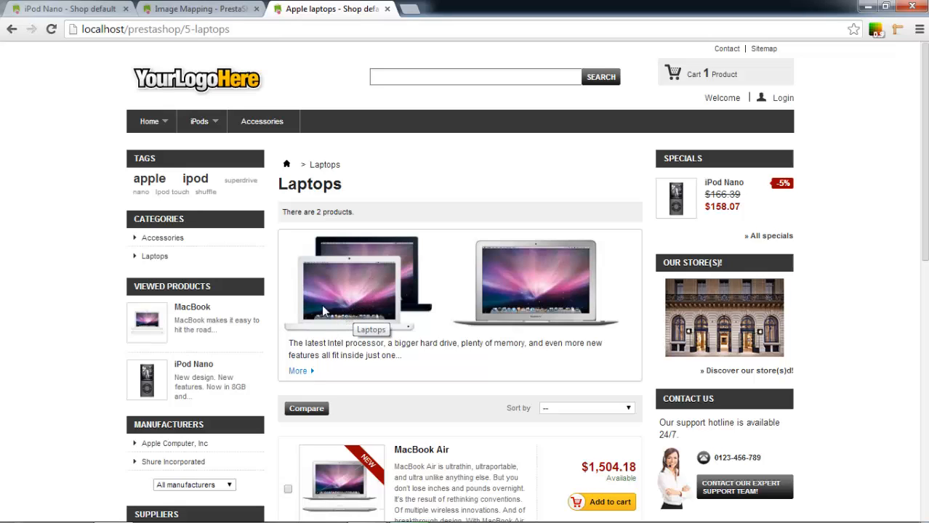
Step: Enable The MacBooks image map again, save it without leaving the form, and reload the shop's Laptops page
click(181, 8)
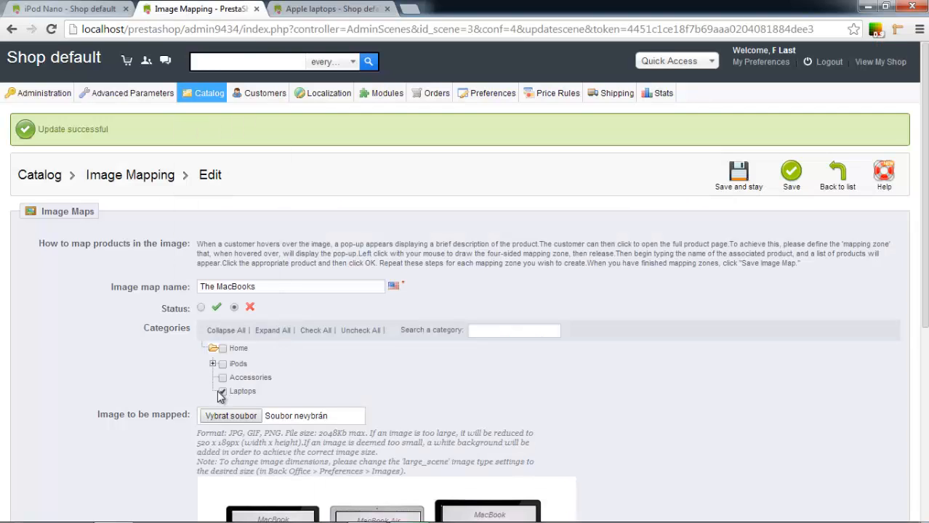
click(202, 307)
click(724, 190)
click(341, 8)
click(357, 29)
key(Return)
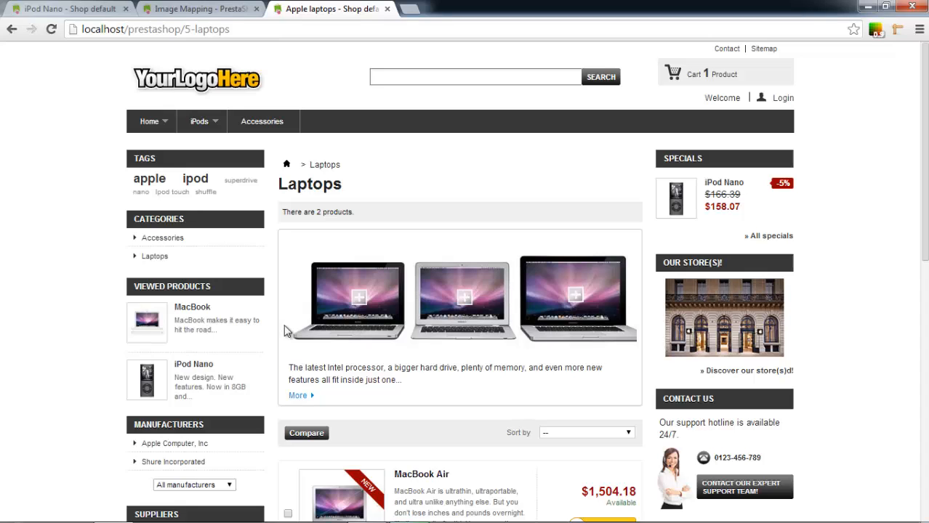
Step: Review the image and alternative thumbnail settings of The MacBooks image map and return to the image mapping list
click(192, 11)
scroll(333, 402, down, 4)
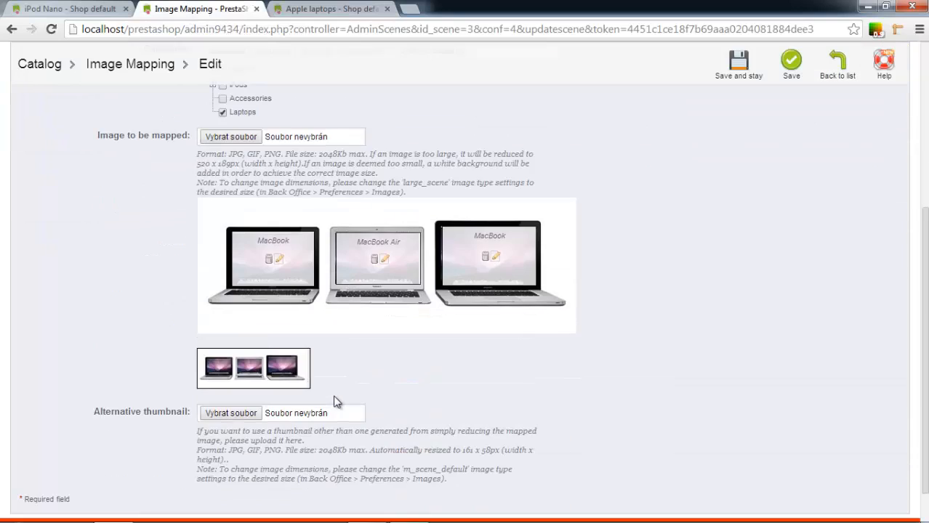
scroll(312, 328, up, 3)
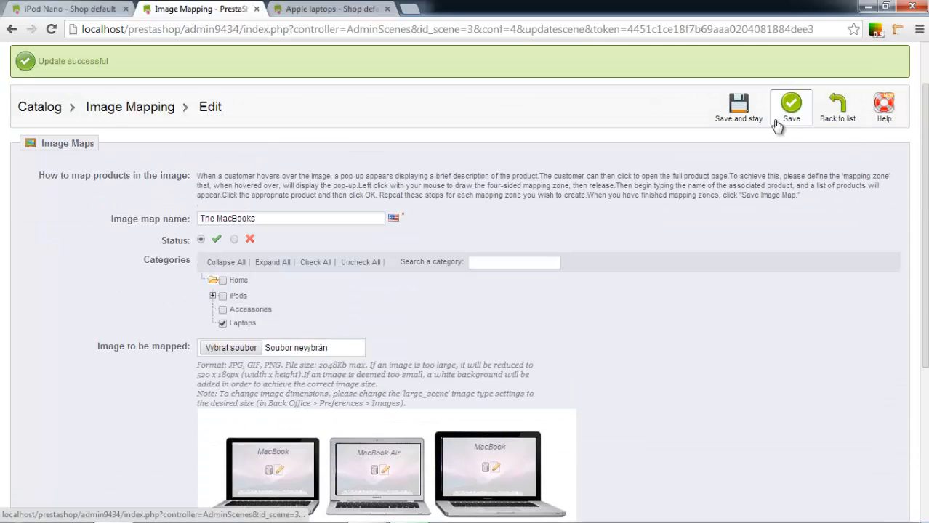
click(840, 110)
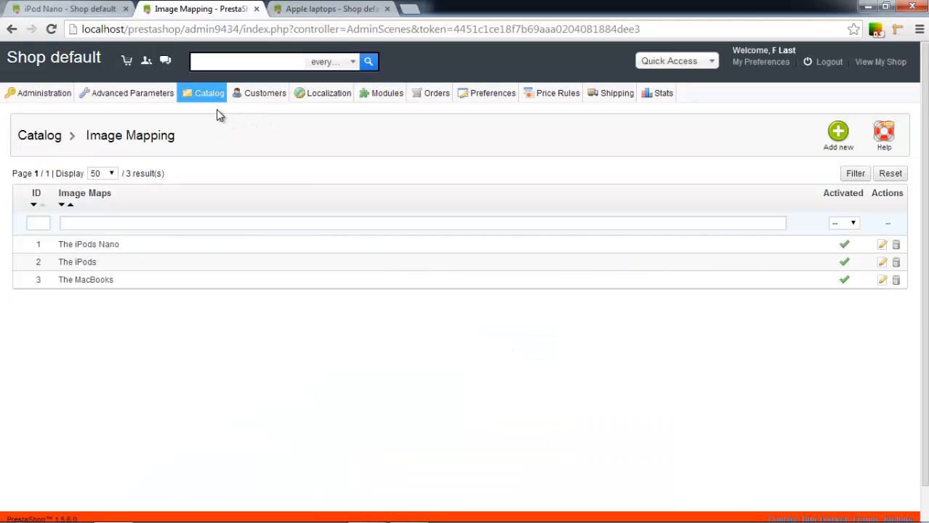
Step: Open the catalog's Manufacturers list to view the manufacturers and their addresses
mouse_move(206, 96)
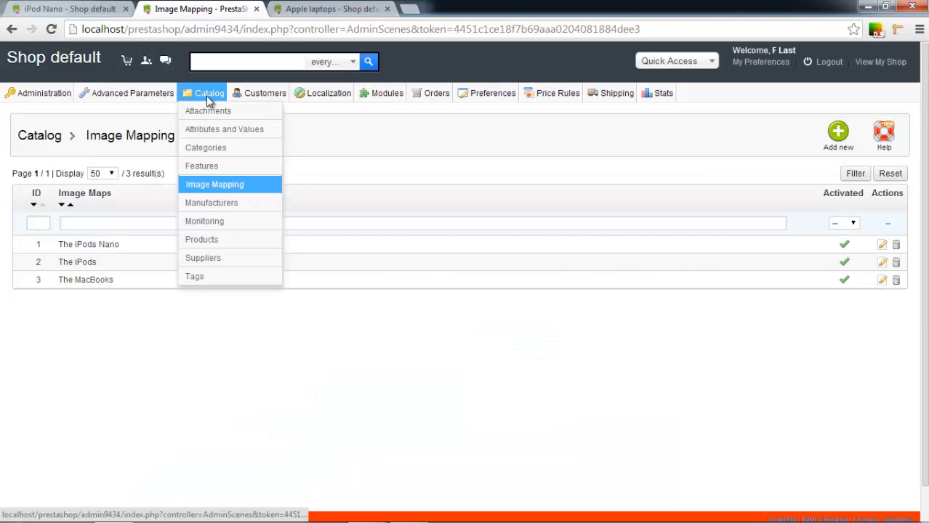
click(216, 206)
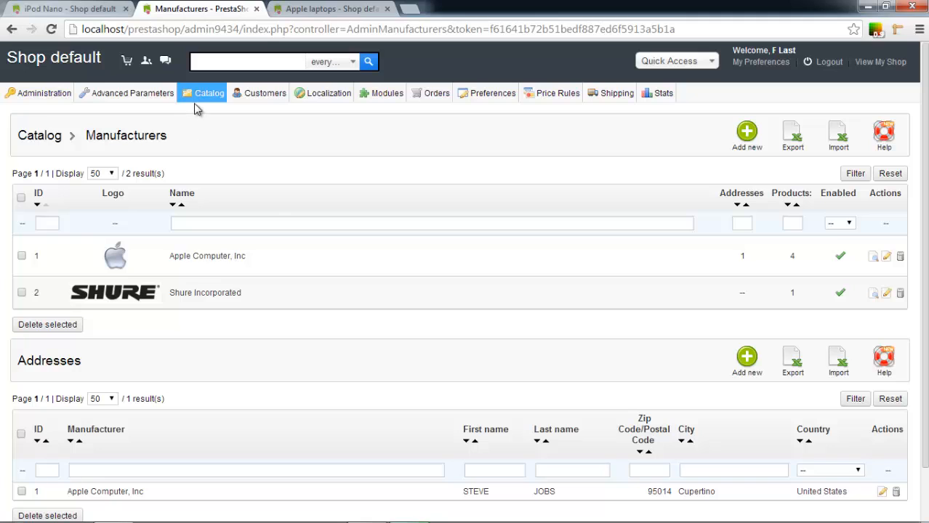
mouse_move(198, 95)
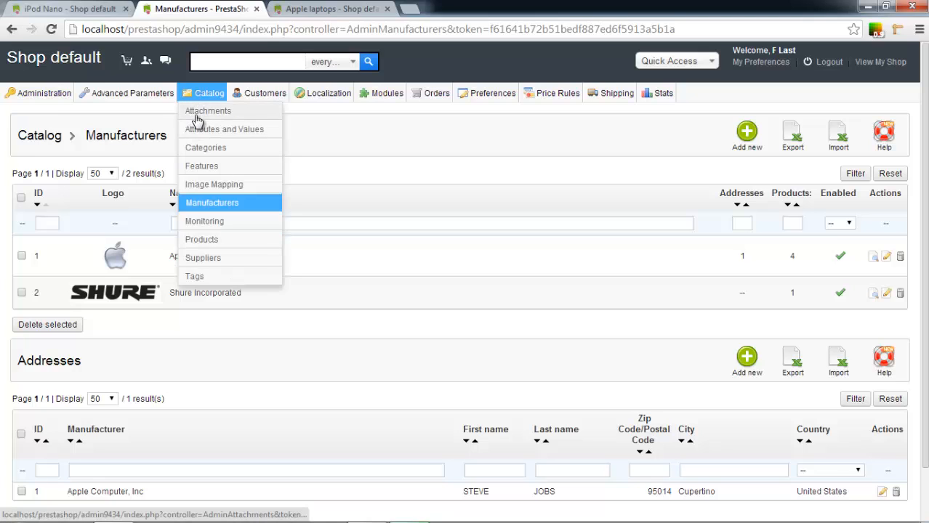
Step: Start a new manufacturer, review its description, logo, meta and enable fields, and return to the list without saving
click(732, 144)
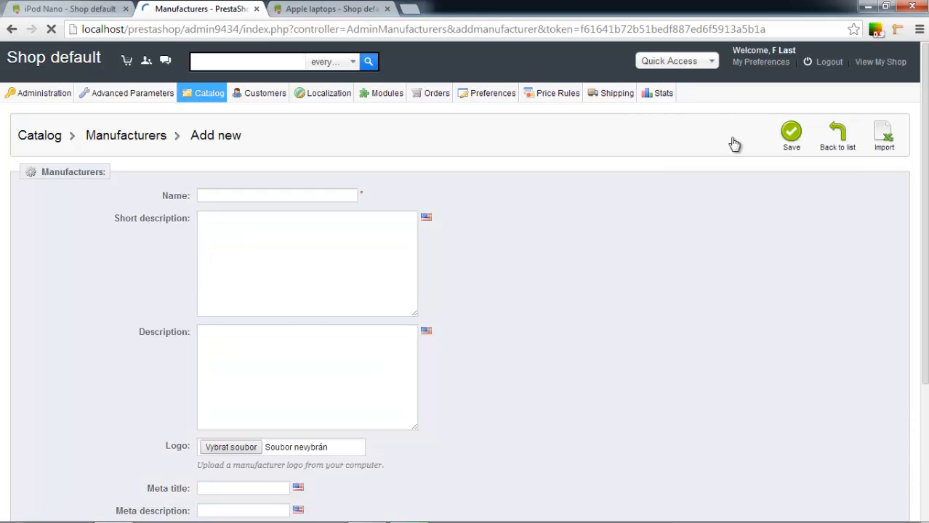
click(248, 196)
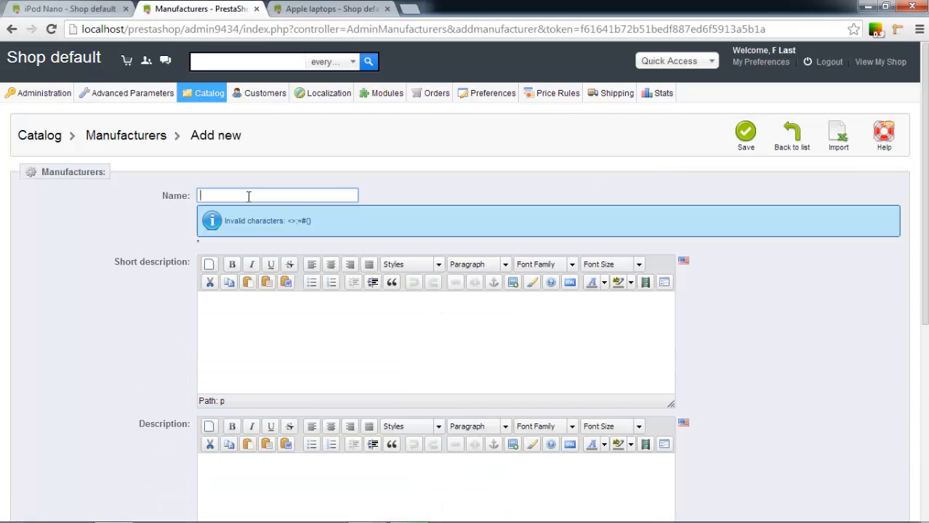
scroll(171, 280, down, 1)
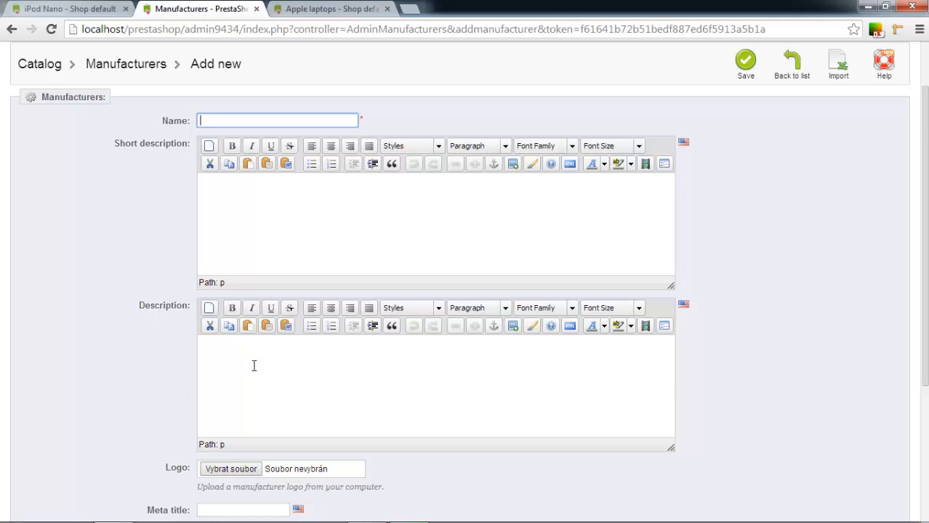
scroll(255, 368, down, 1)
scroll(245, 401, down, 1)
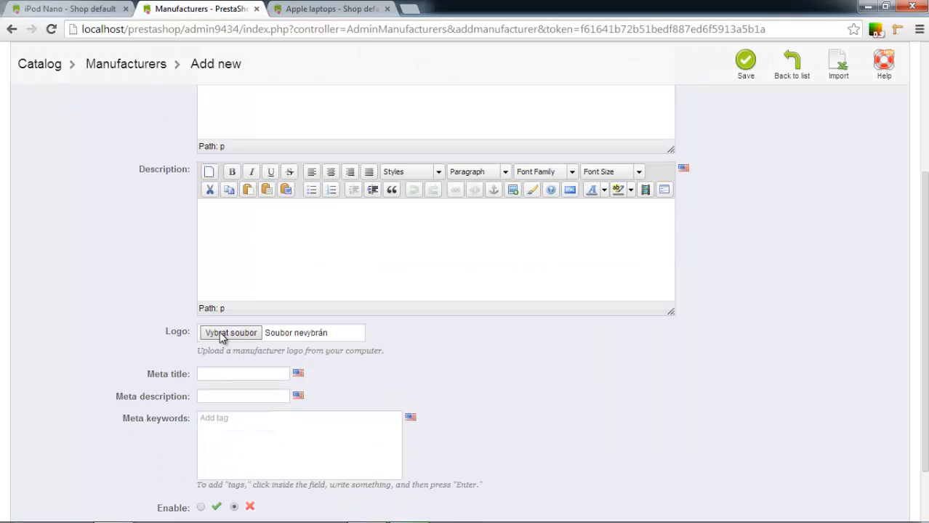
scroll(166, 339, down, 1)
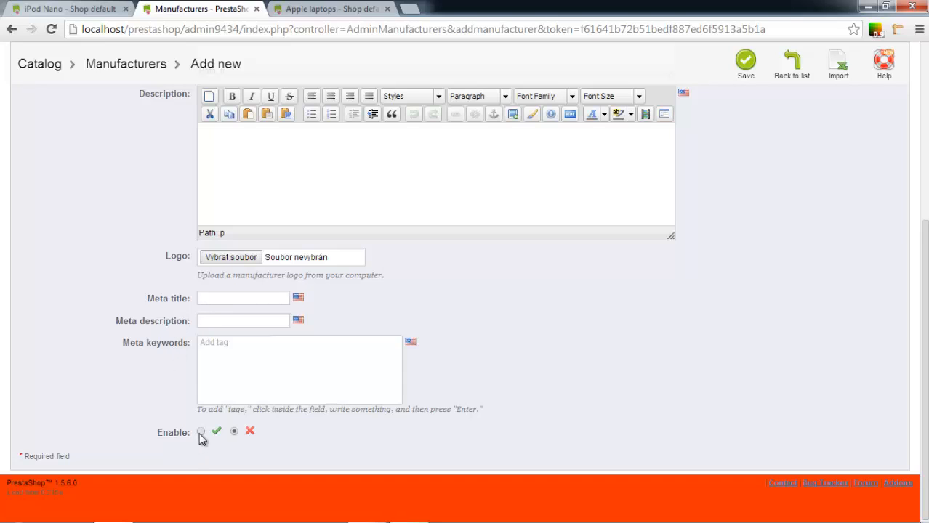
click(804, 80)
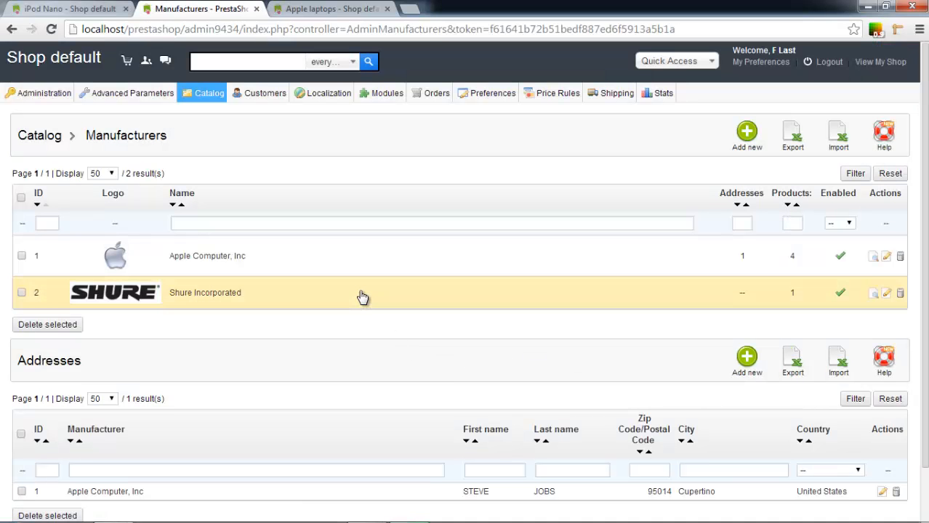
Step: Open the iPod Nano product's Associations and check the available manufacturers, keeping Apple Computer, Inc selected
mouse_move(200, 93)
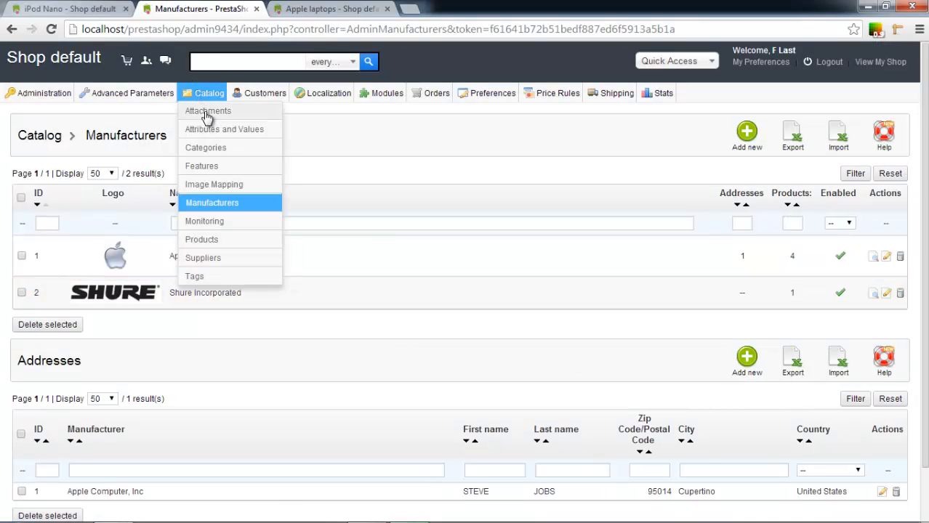
click(213, 243)
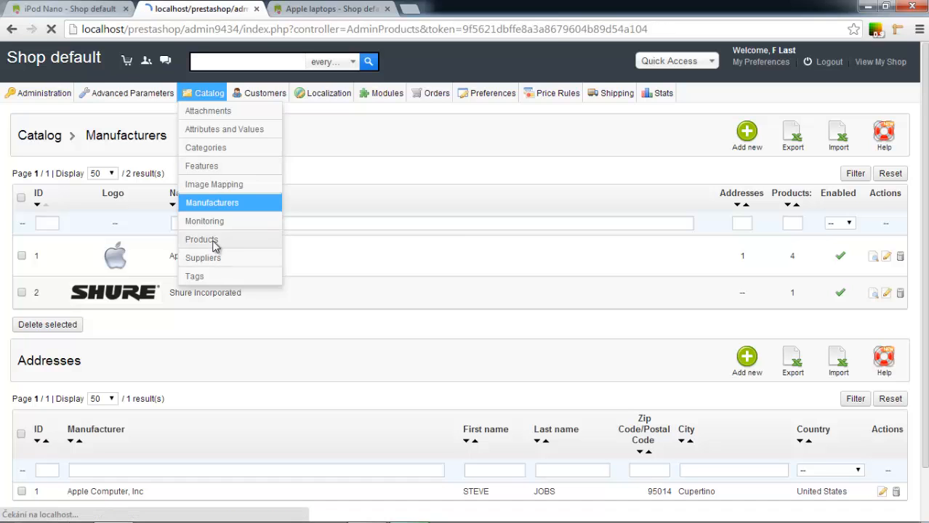
scroll(213, 246, down, 2)
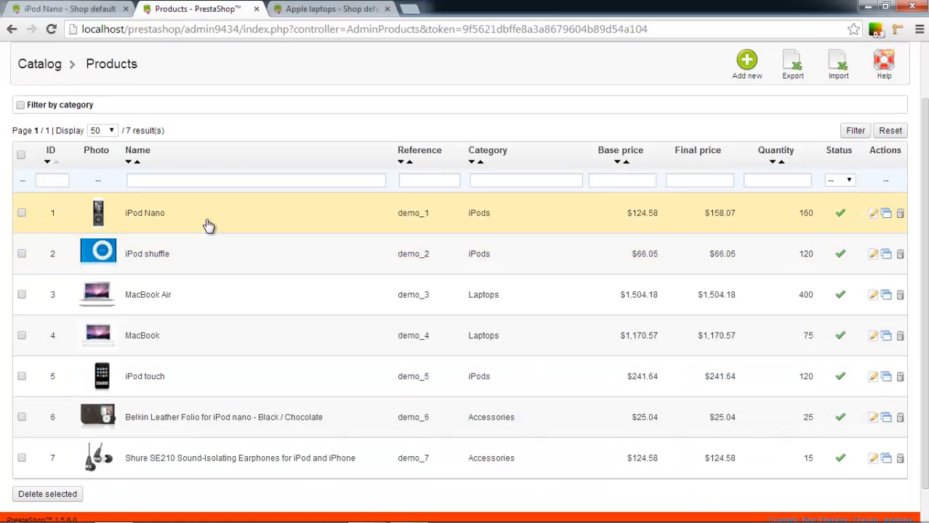
click(192, 220)
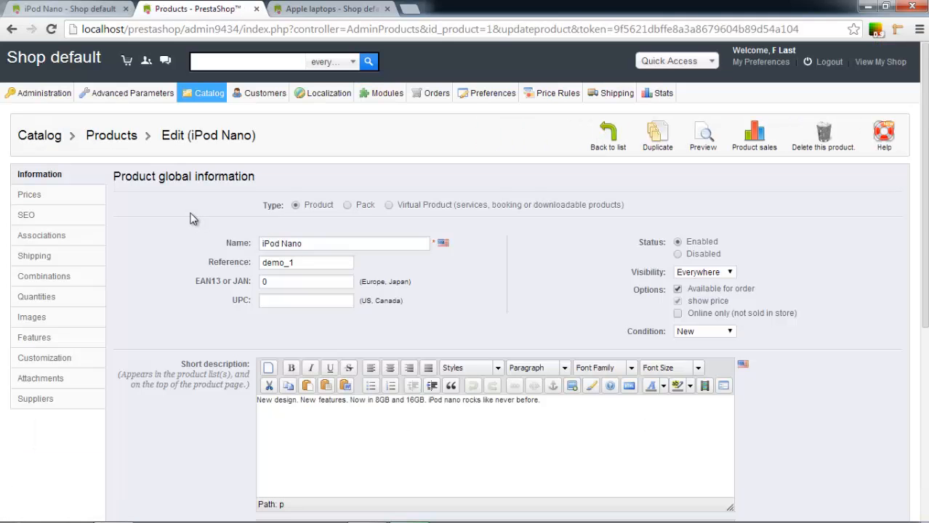
click(83, 241)
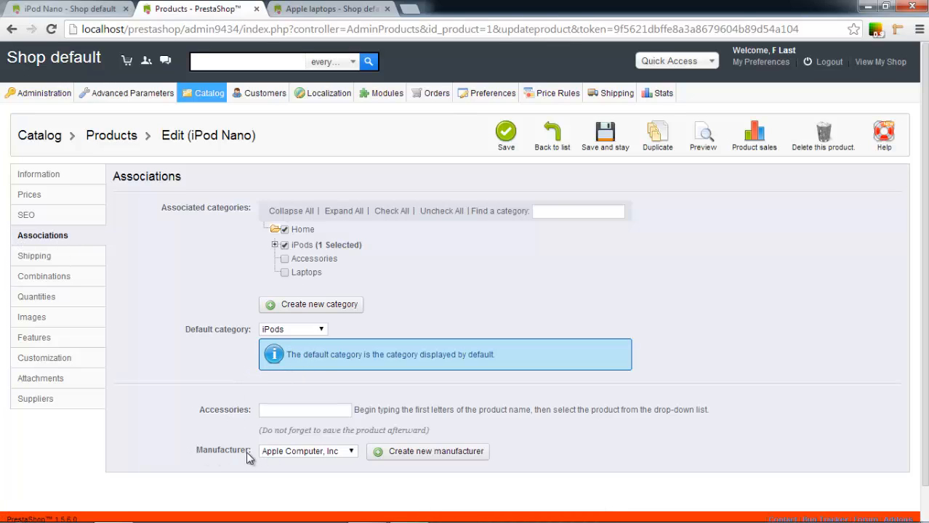
click(312, 451)
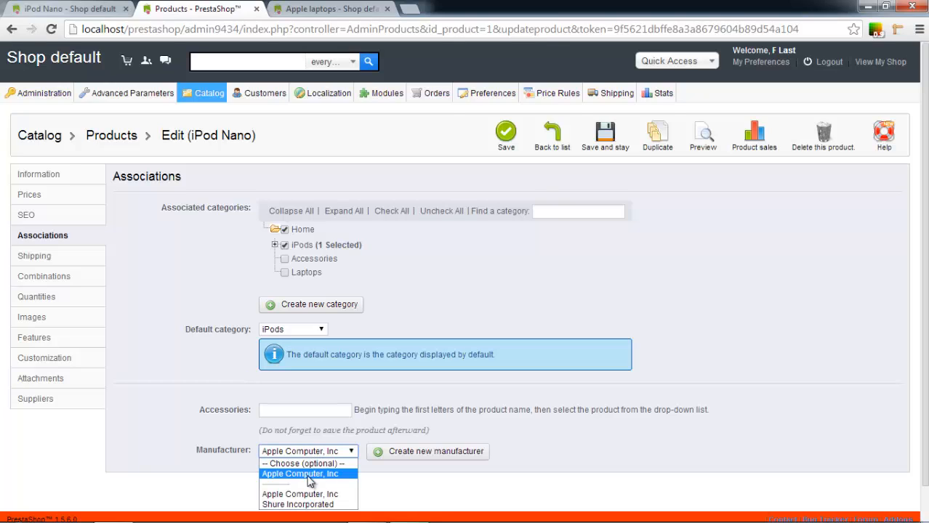
click(308, 476)
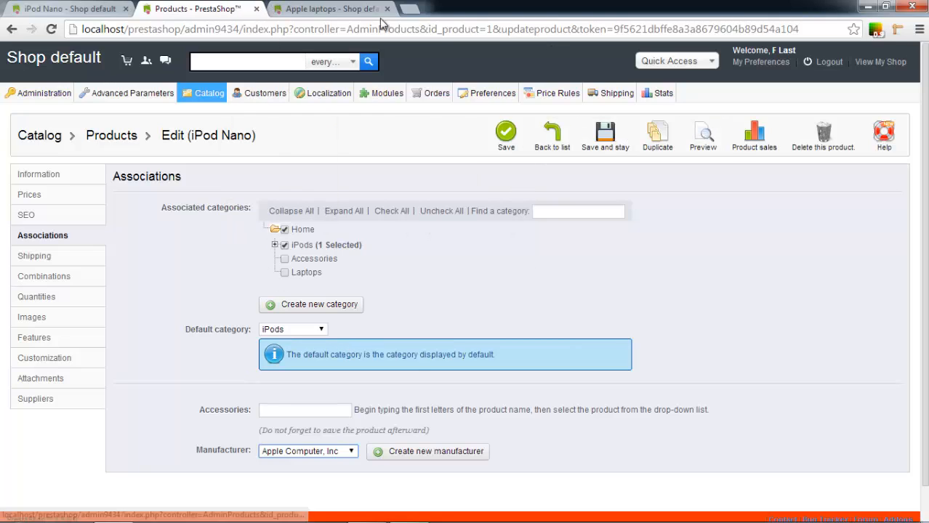
Step: Preview the iPod Nano product in the shop and look over its page
click(703, 145)
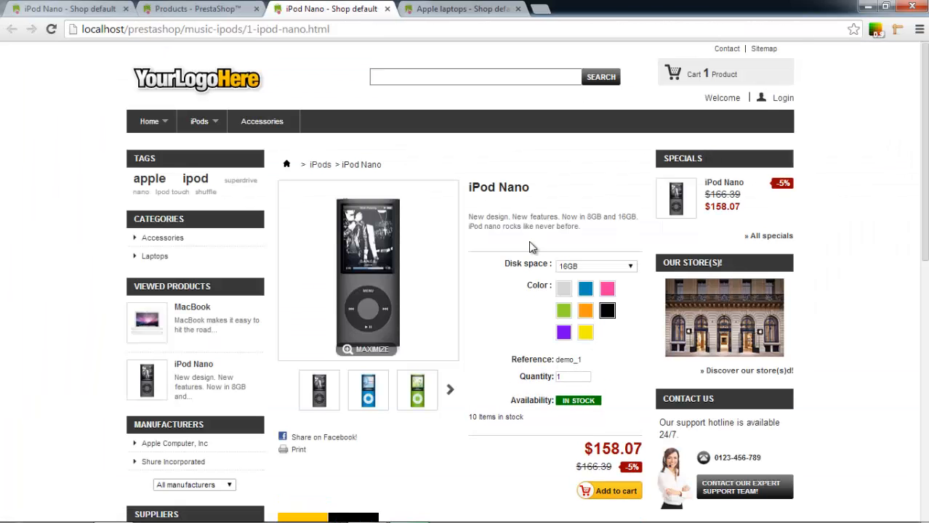
scroll(528, 249, down, 2)
scroll(528, 249, up, 2)
scroll(571, 440, down, 2)
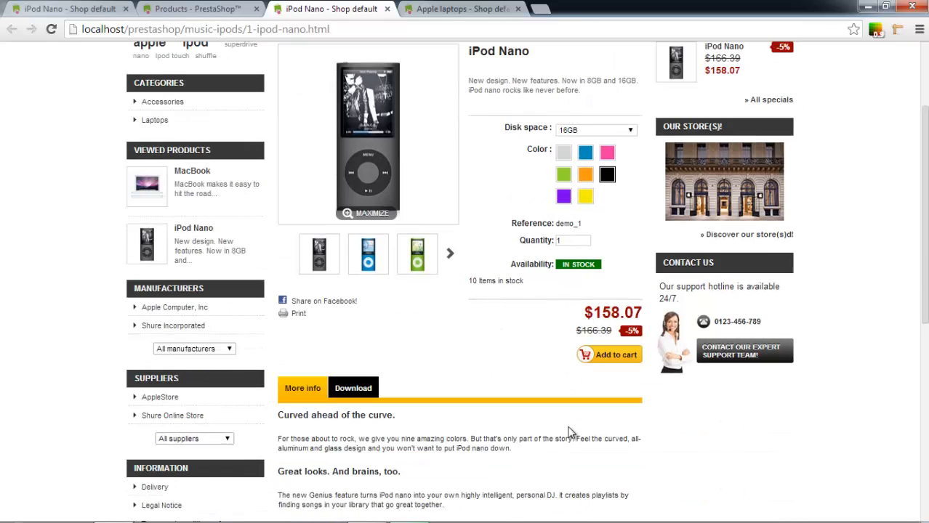
Step: Open the shop's Apple Computer, Inc manufacturer page and review the products listed there
click(181, 311)
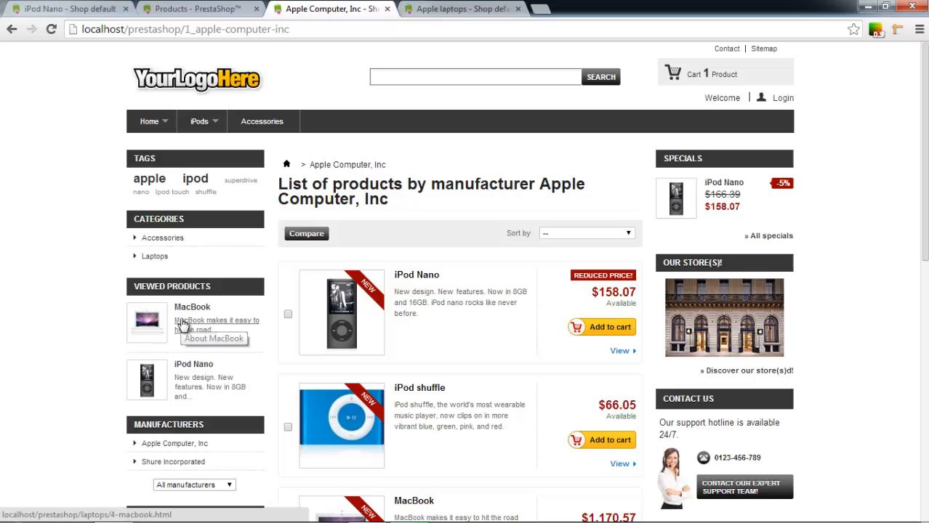
scroll(279, 303, down, 2)
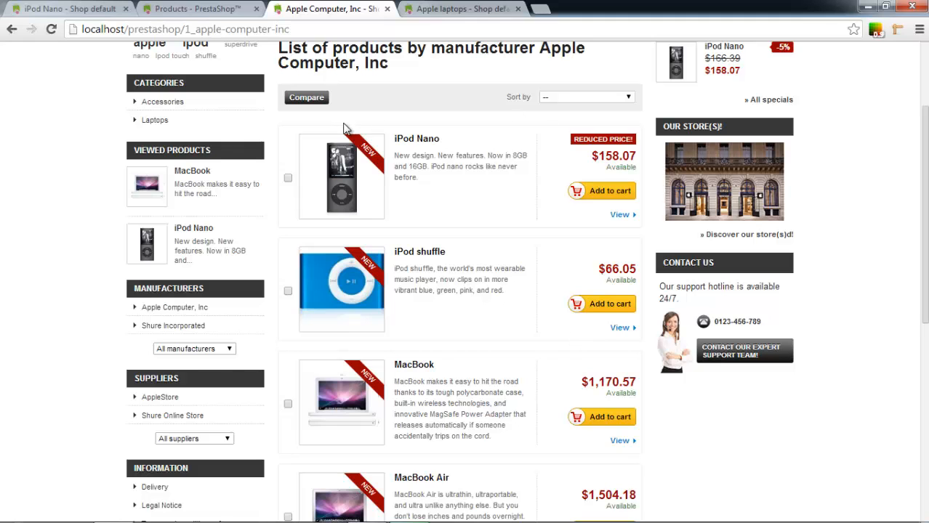
scroll(346, 188, up, 1)
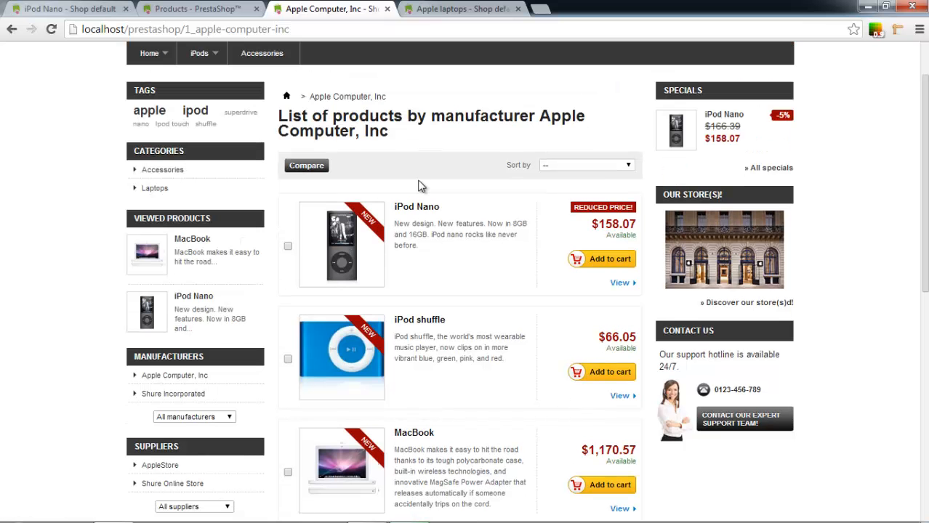
drag(535, 118, 552, 118)
scroll(485, 208, down, 4)
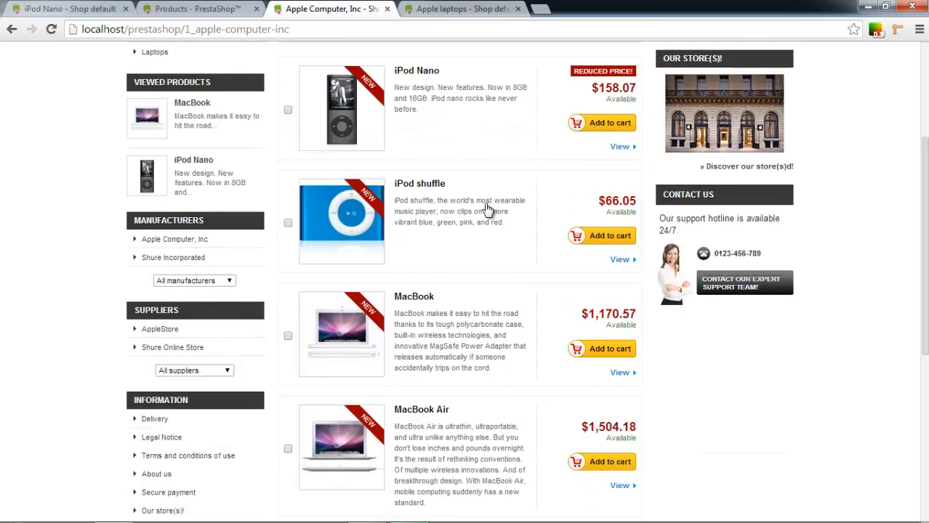
scroll(485, 208, up, 2)
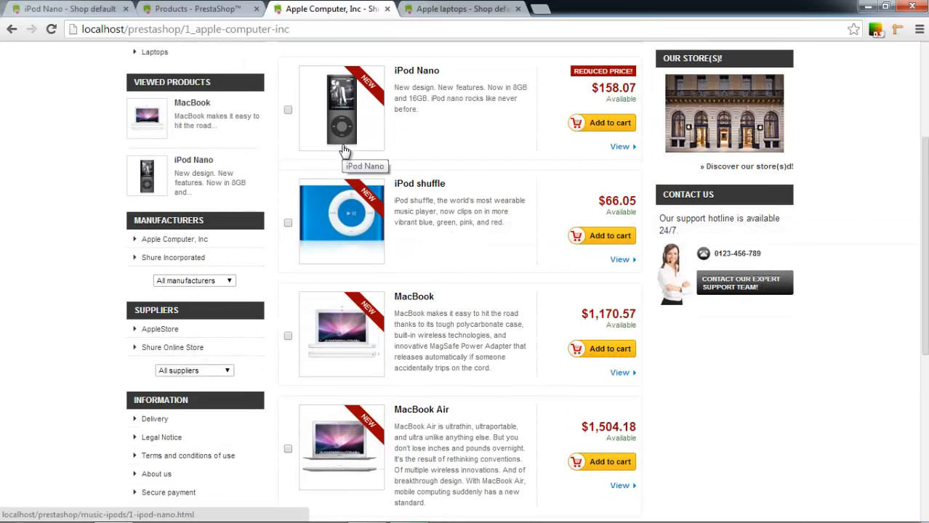
Step: Clear the iPod Nano's manufacturer in the admin by choosing the optional blank entry, and save without leaving the form
key(ctrl+shift+Tab)
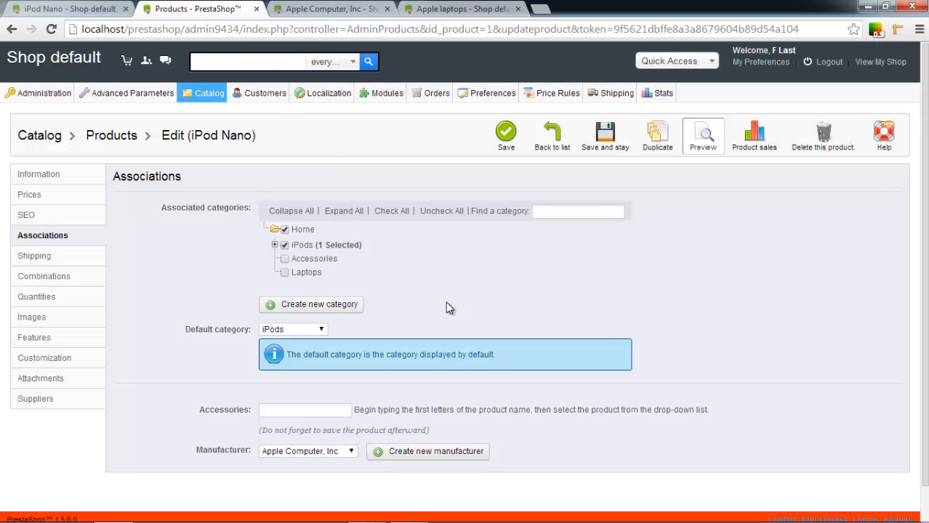
click(346, 457)
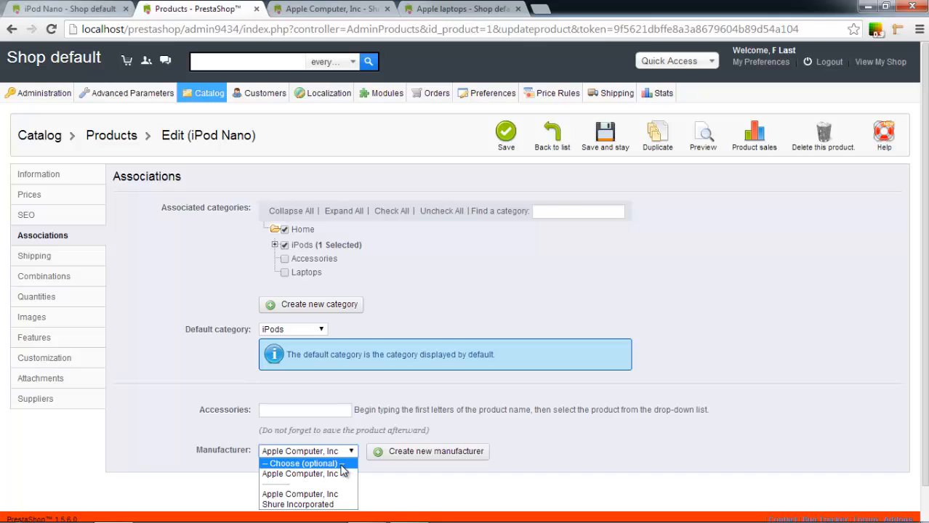
click(341, 465)
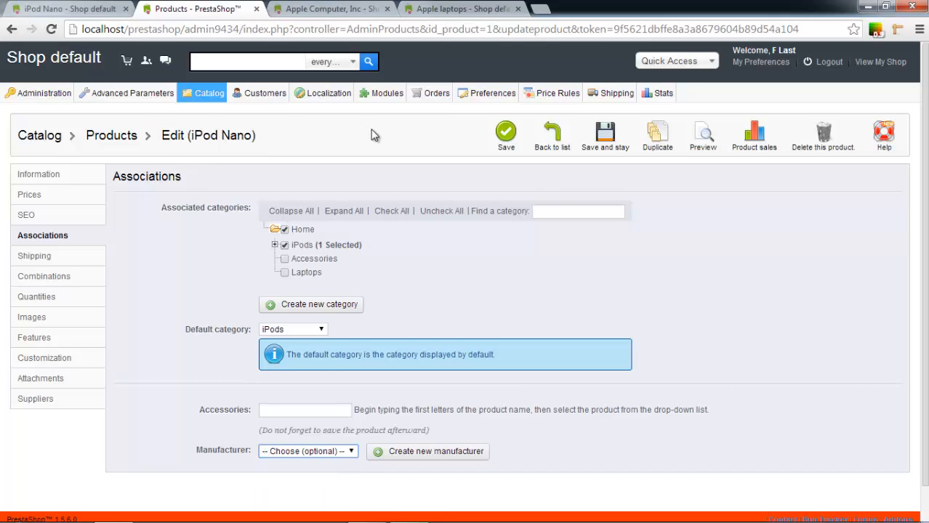
click(300, 452)
click(301, 452)
click(605, 137)
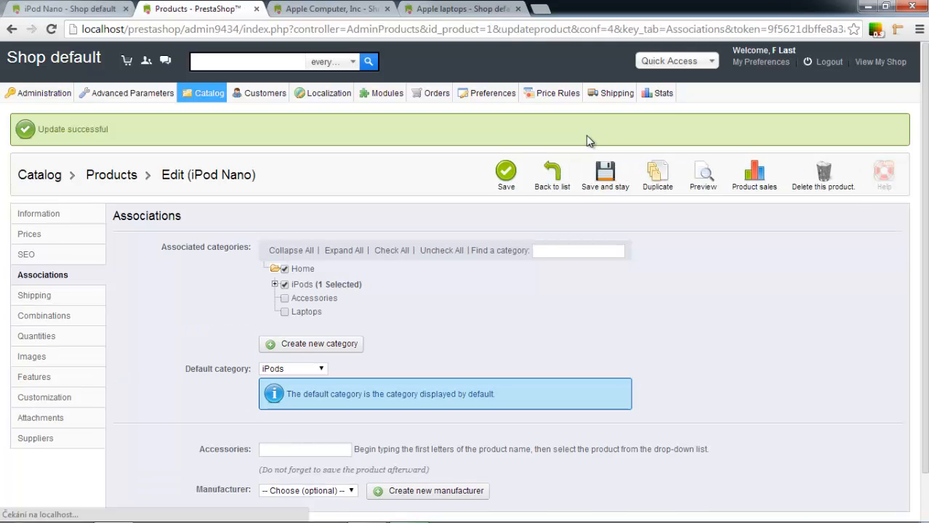
Step: Reload the shop's Apple Computer, Inc manufacturer page and check its product list for the effect
click(442, 8)
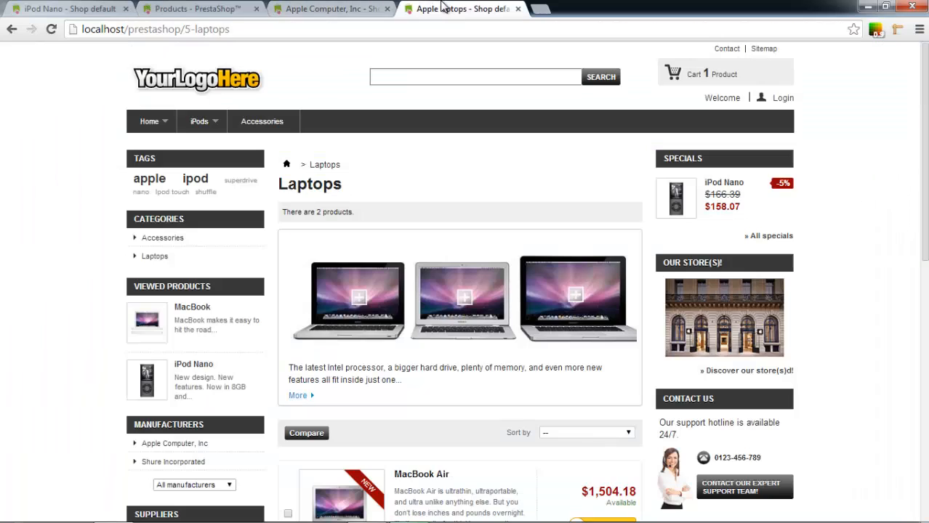
click(313, 8)
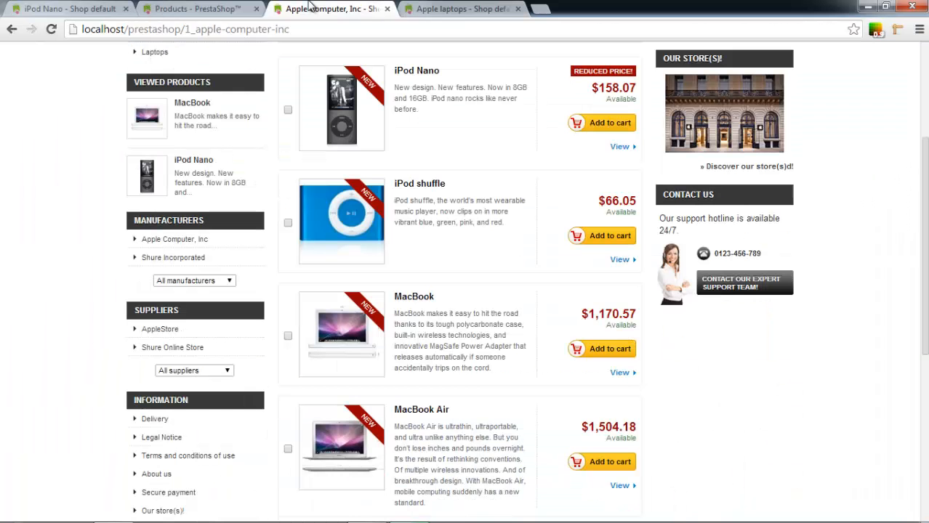
scroll(344, 228, up, 1)
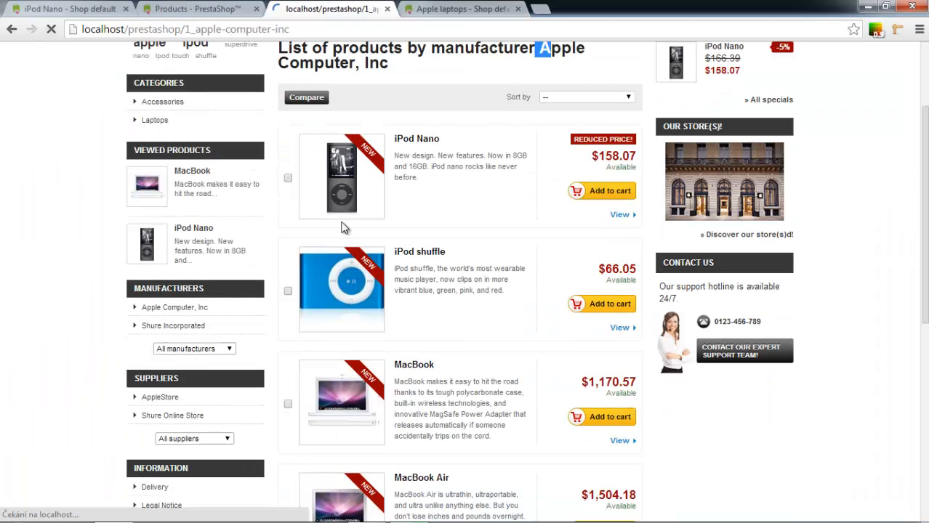
scroll(340, 227, up, 1)
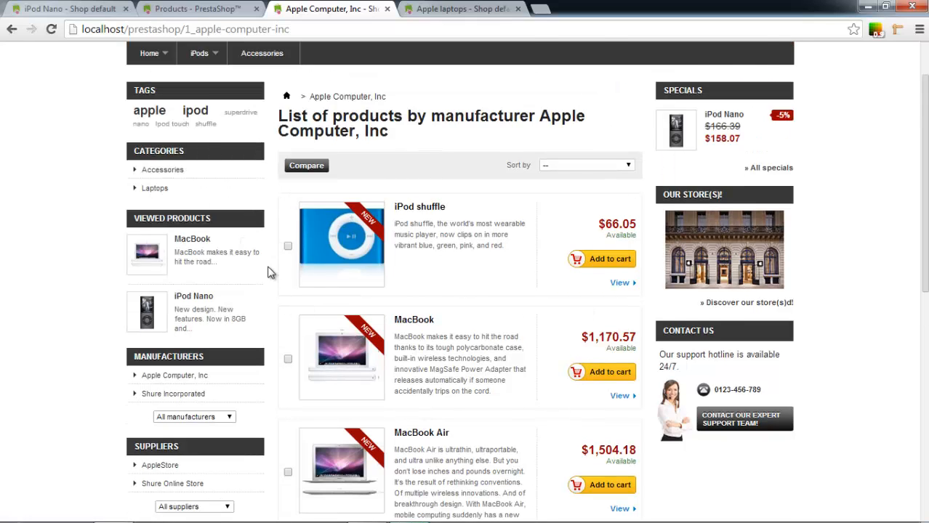
scroll(272, 250, down, 1)
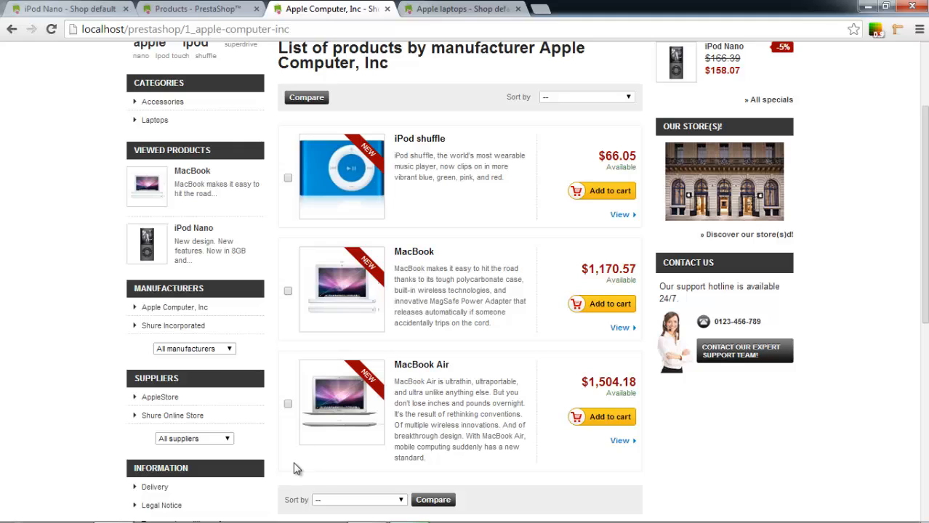
Step: Set the iPod Nano's manufacturer to Apple Computer, Inc in the admin and save the product
click(237, 7)
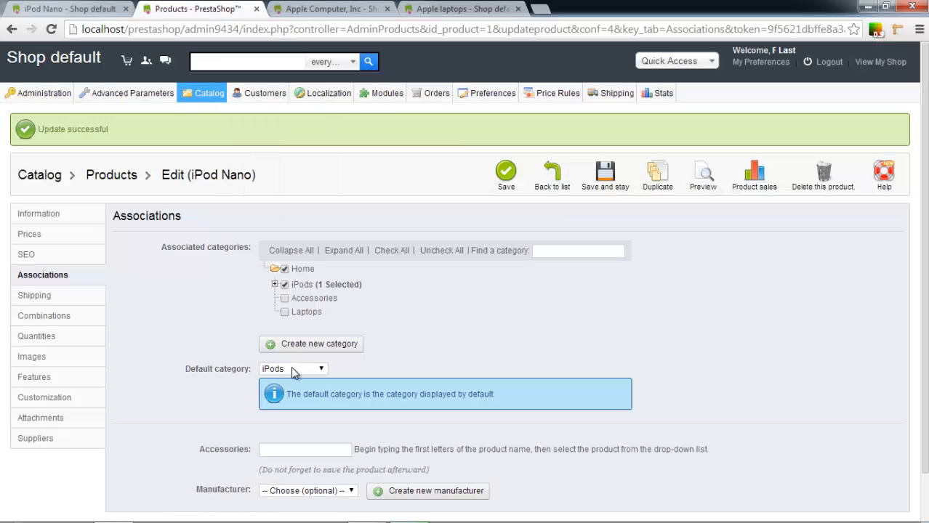
scroll(291, 366, down, 1)
click(304, 424)
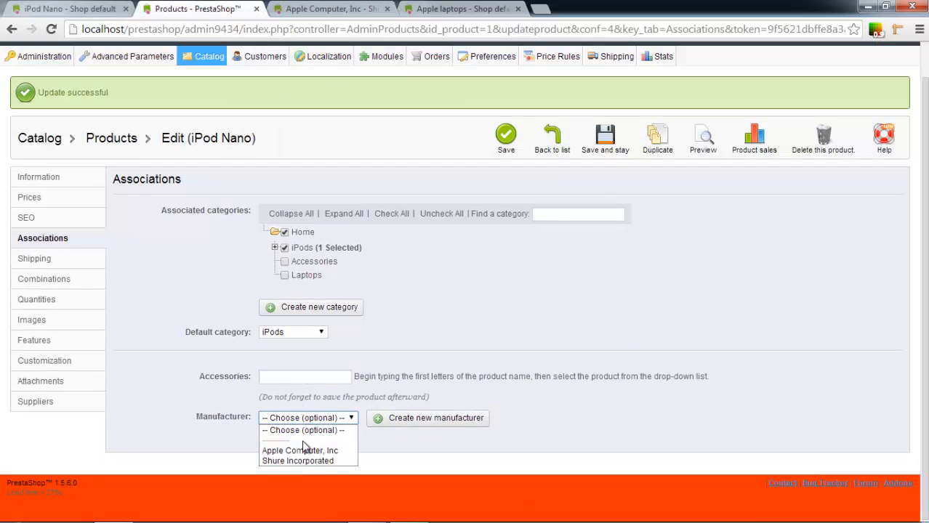
click(303, 444)
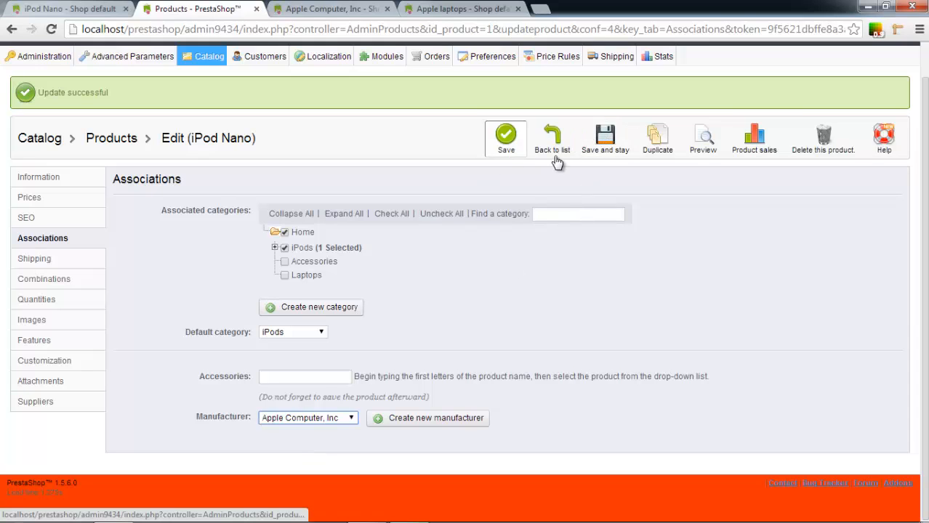
click(512, 154)
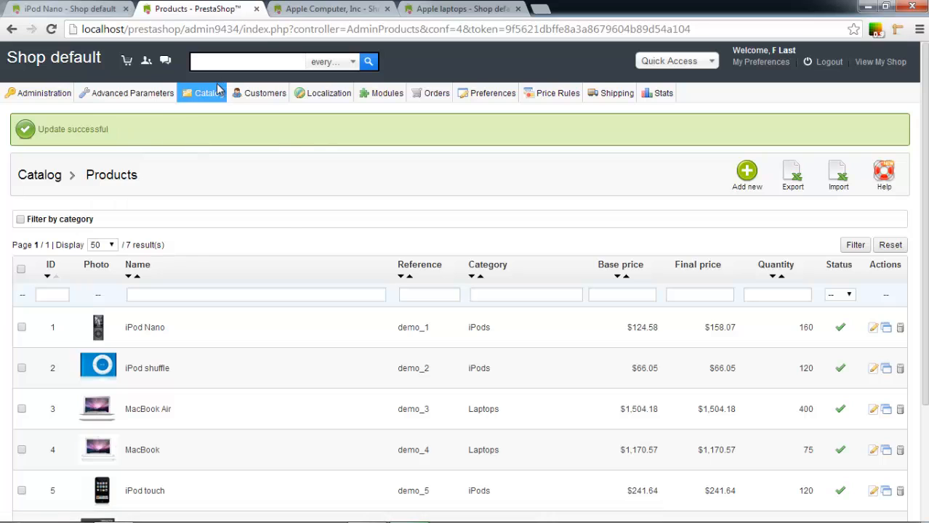
Step: Return to the catalog's Manufacturers list
mouse_move(218, 89)
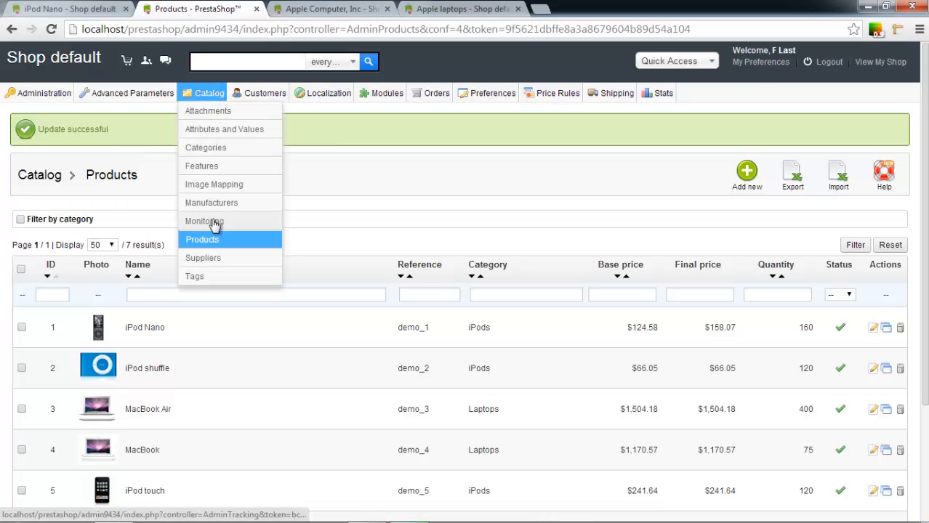
click(214, 203)
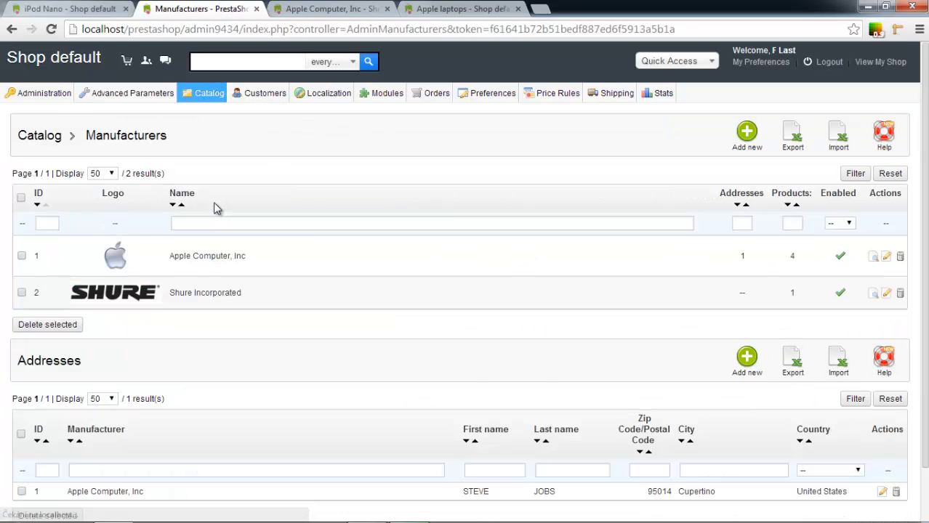
Step: Review the manufacturers and addresses in the admin, and compare them with the manufacturers block on the shop's Laptops page
scroll(102, 498, down, 1)
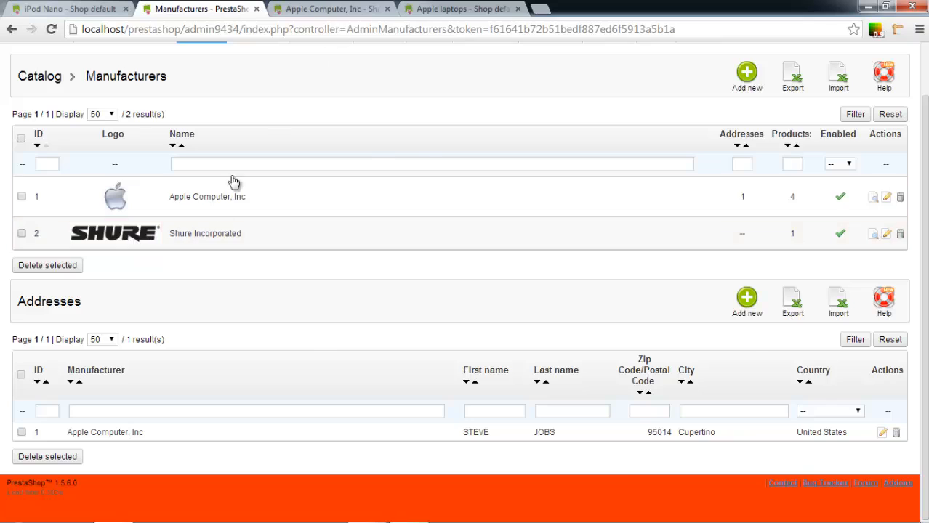
scroll(231, 183, up, 2)
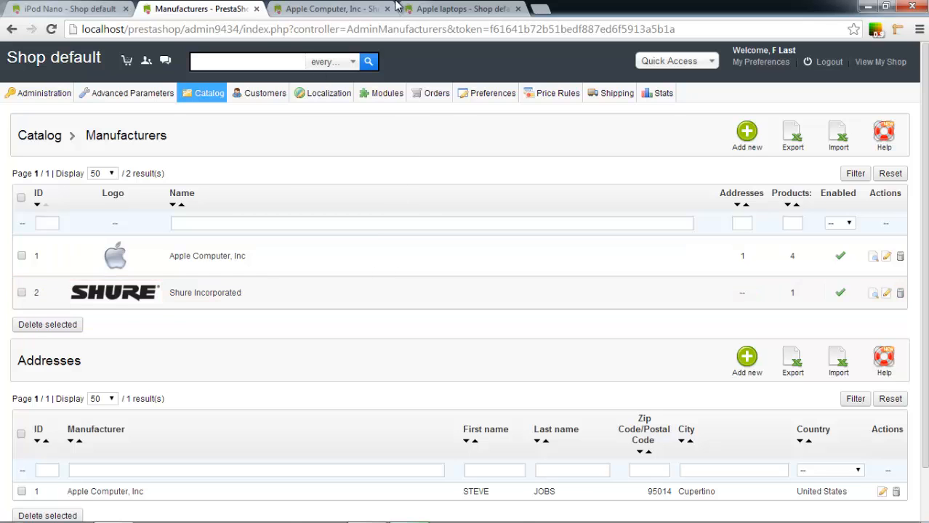
click(454, 9)
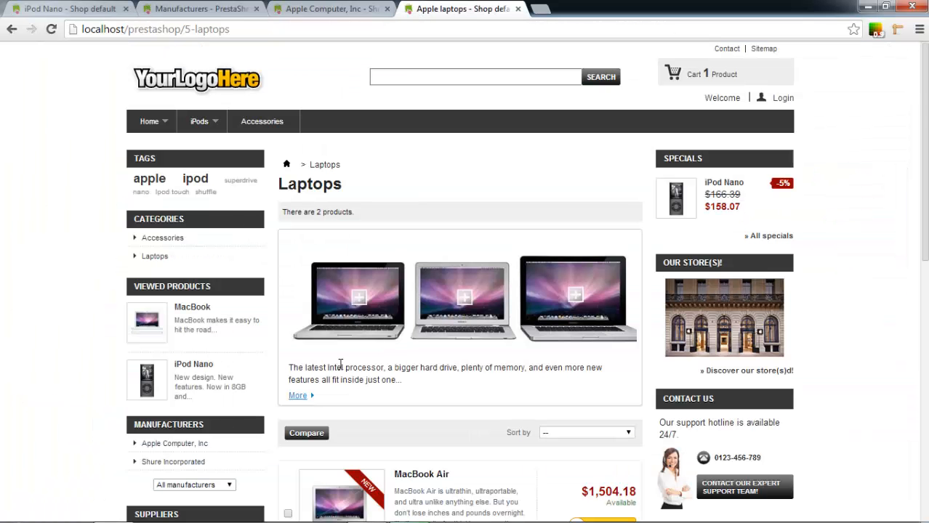
scroll(339, 363, down, 2)
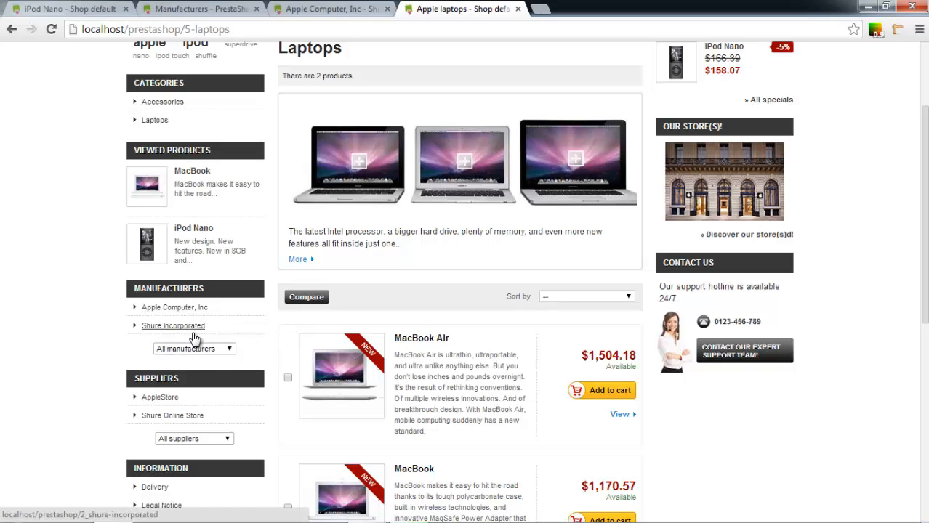
Step: Return to the admin and open the catalog's Monitoring page
click(195, 9)
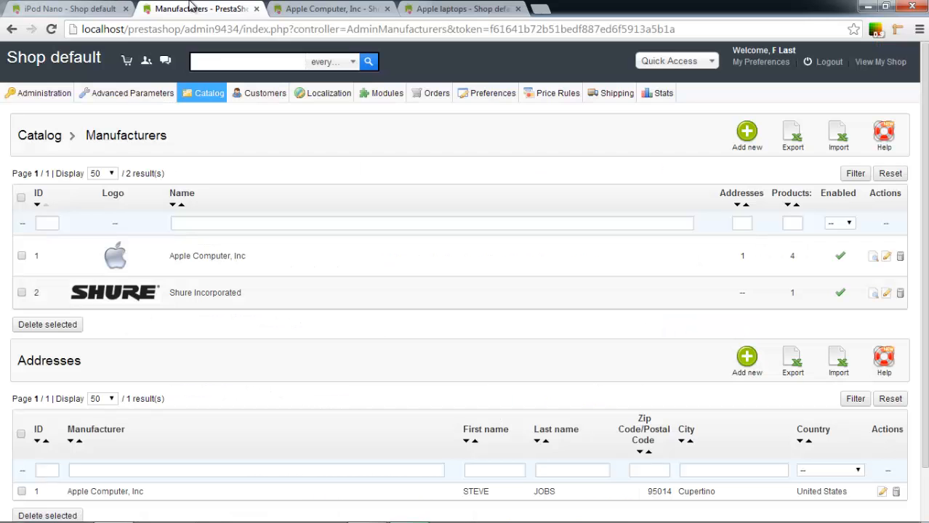
mouse_move(189, 193)
mouse_move(193, 96)
click(206, 225)
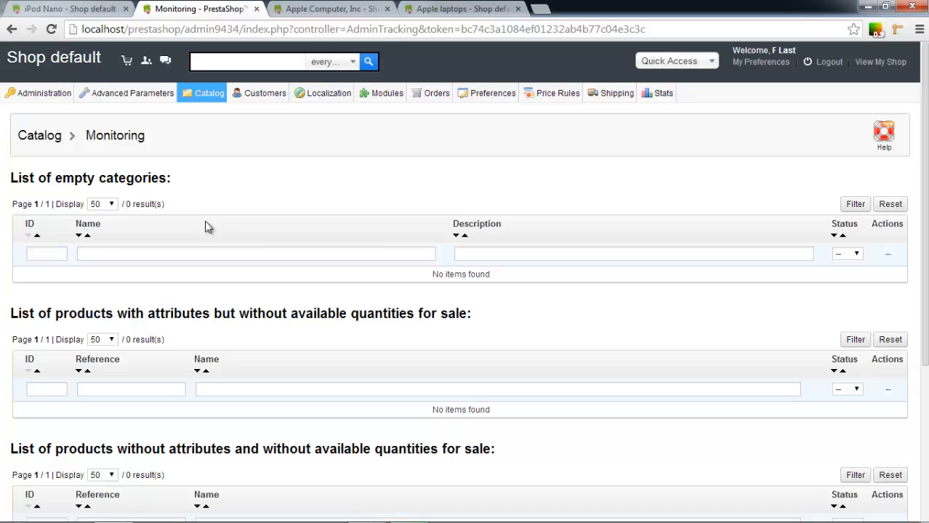
Step: Examine the Monitoring lists of empty categories, products without available quantities and disabled products
scroll(205, 221, down, 3)
scroll(206, 221, up, 3)
drag(171, 178, 11, 182)
scroll(10, 182, down, 2)
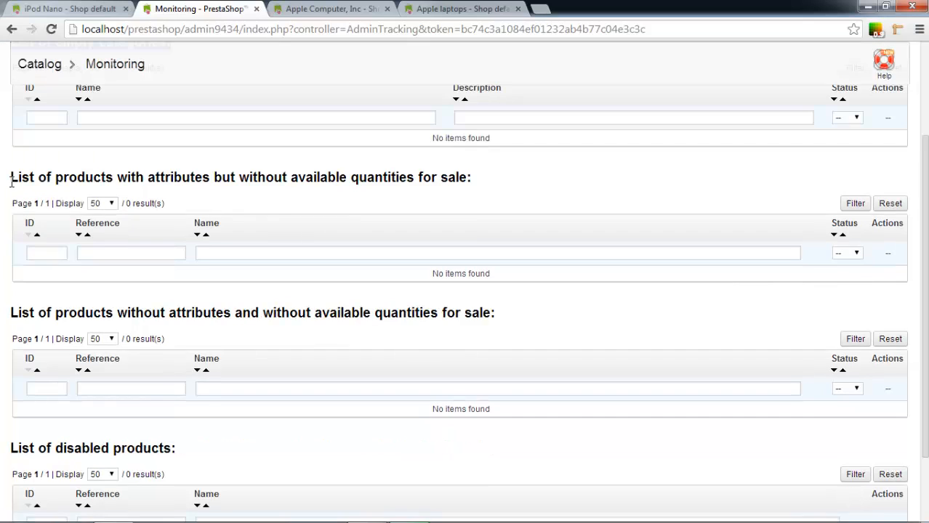
scroll(11, 182, up, 2)
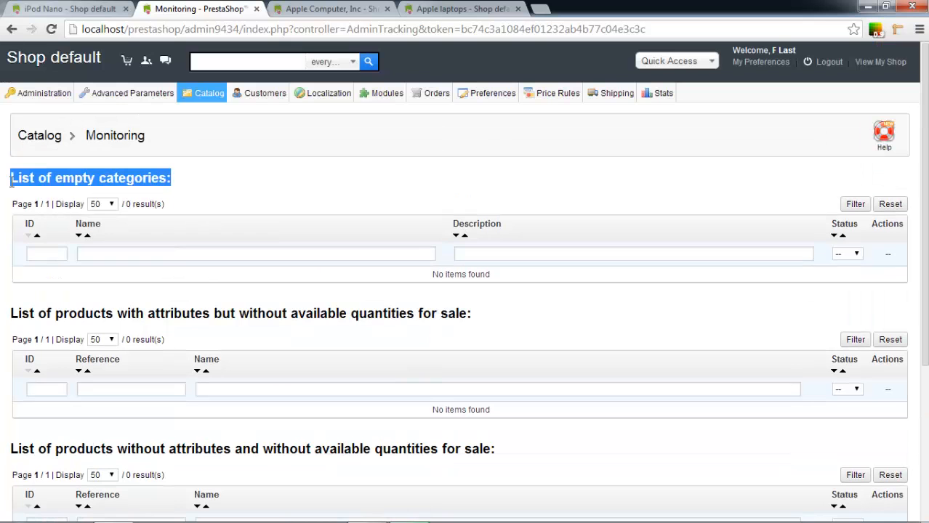
drag(199, 182, 52, 180)
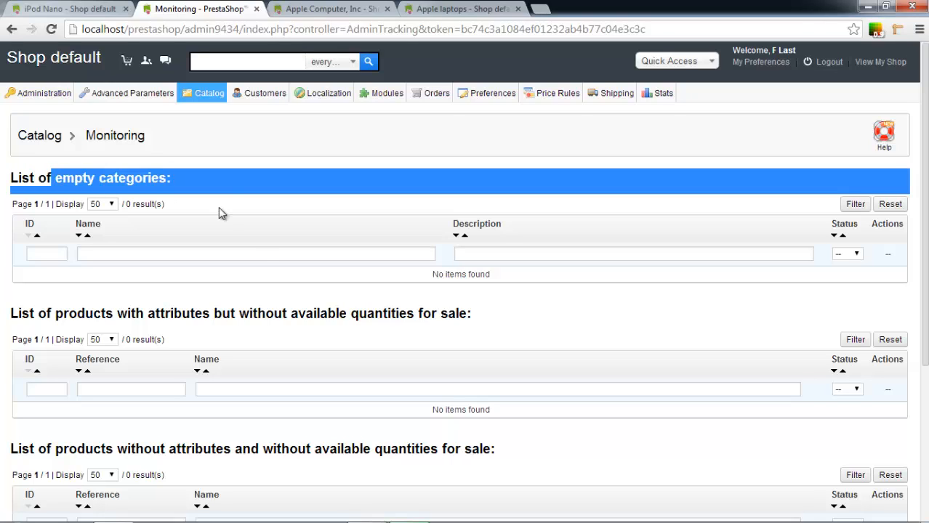
drag(431, 275, 530, 274)
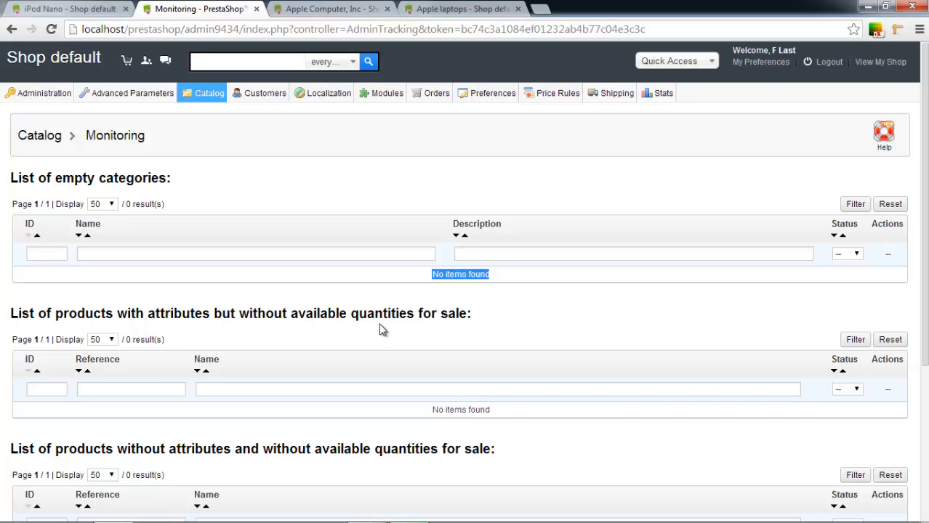
scroll(380, 327, down, 3)
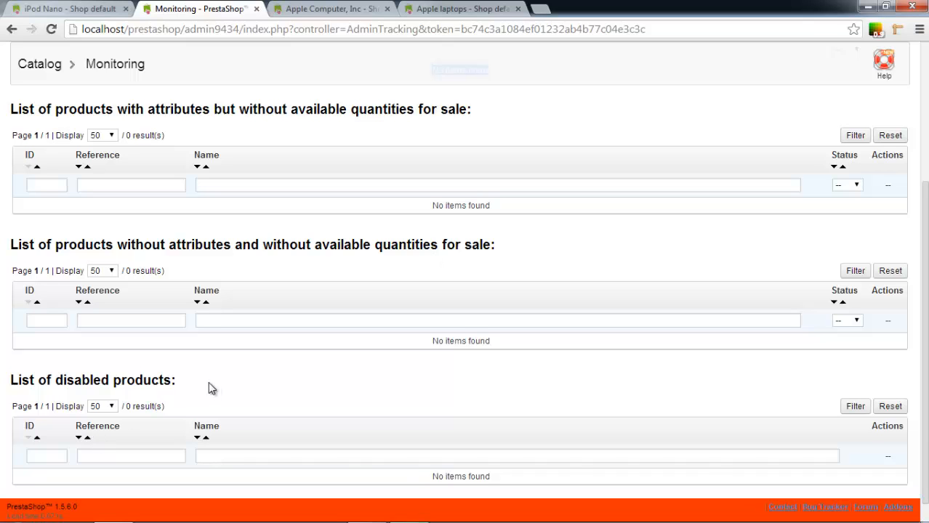
scroll(104, 409, up, 3)
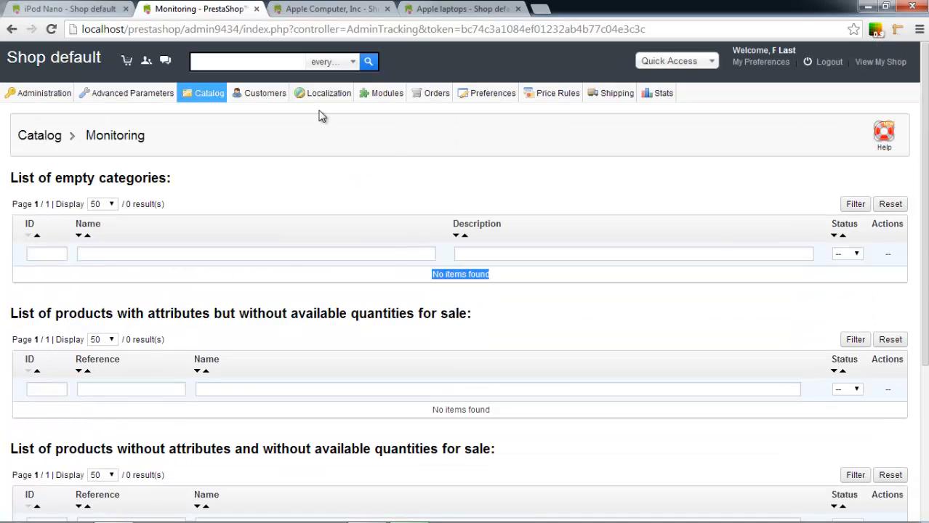
Step: Close the shop's Apple Computer, Inc and Apple laptops browser tabs
mouse_move(205, 106)
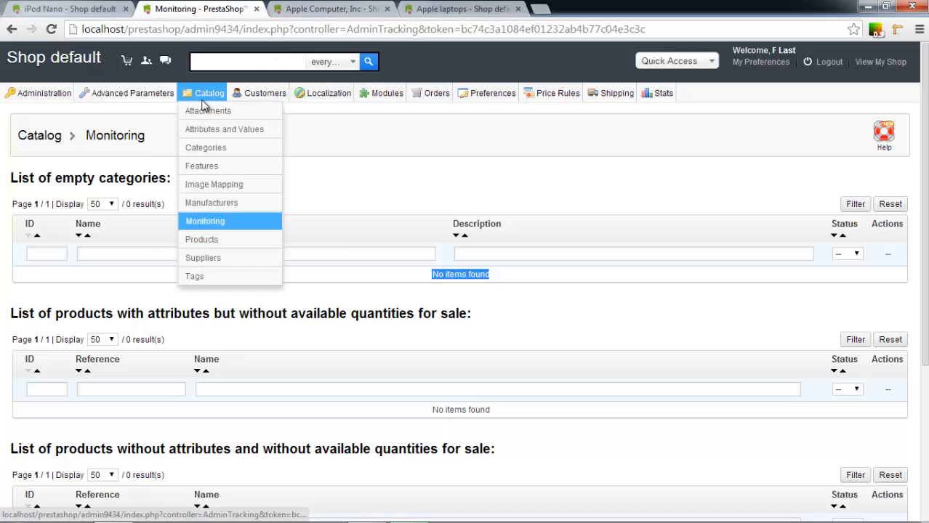
click(330, 9)
click(436, 9)
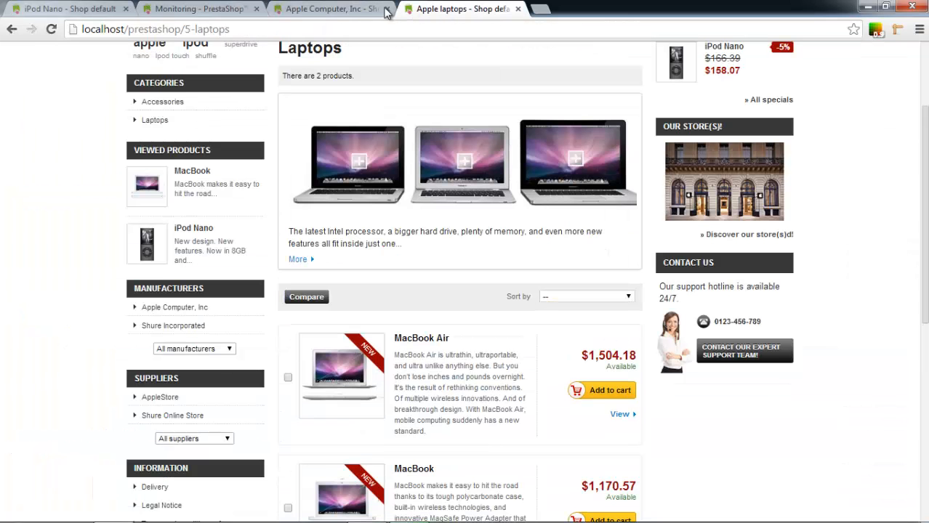
click(386, 9)
click(386, 9)
Step: Open the catalog's product list in a separate browser tab and disable the iPod Nano
mouse_move(204, 93)
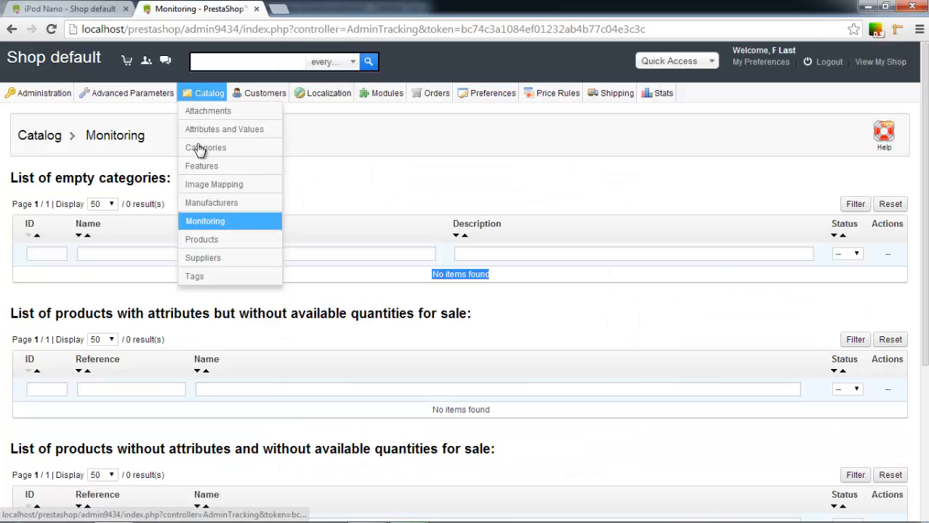
middle_click(209, 246)
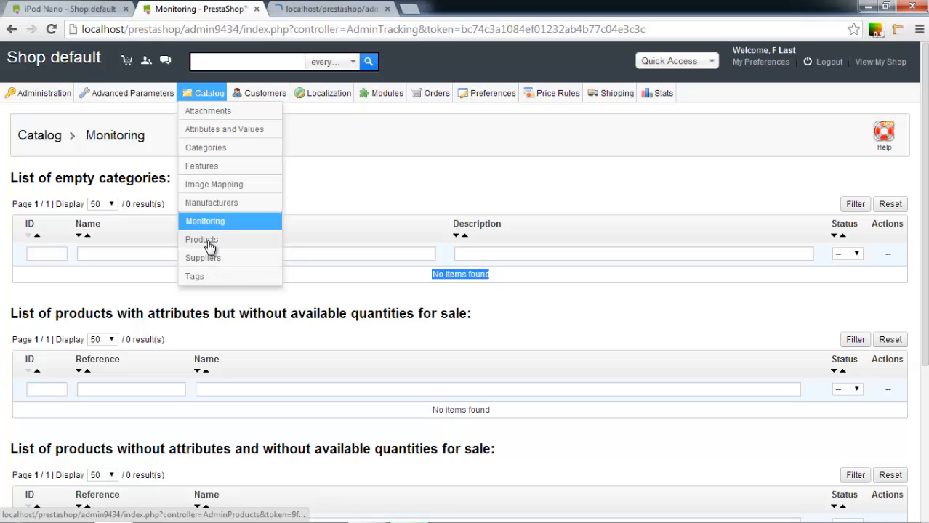
key(ctrl+Tab)
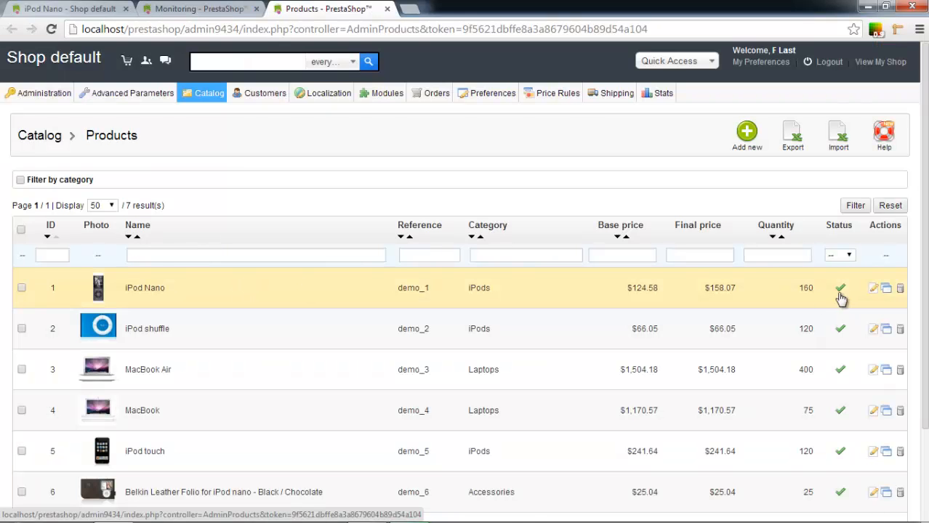
click(841, 291)
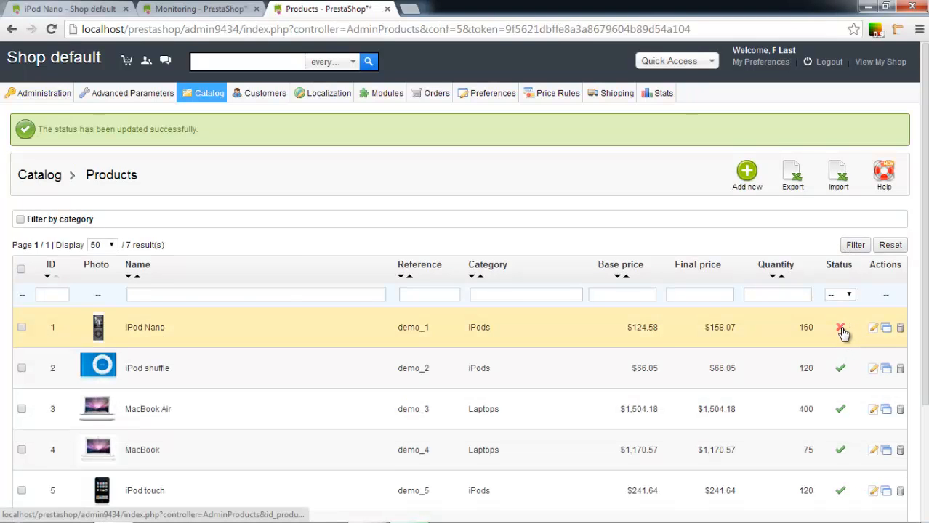
Step: Reload the Monitoring page and check its list of disabled products for the iPod Nano
key(ctrl+shift+Tab)
click(383, 29)
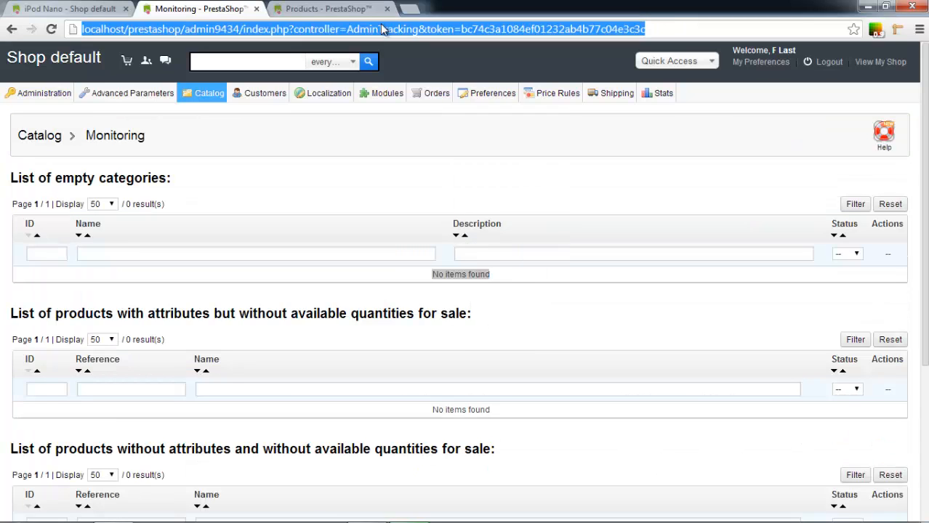
key(Return)
scroll(318, 250, down, 2)
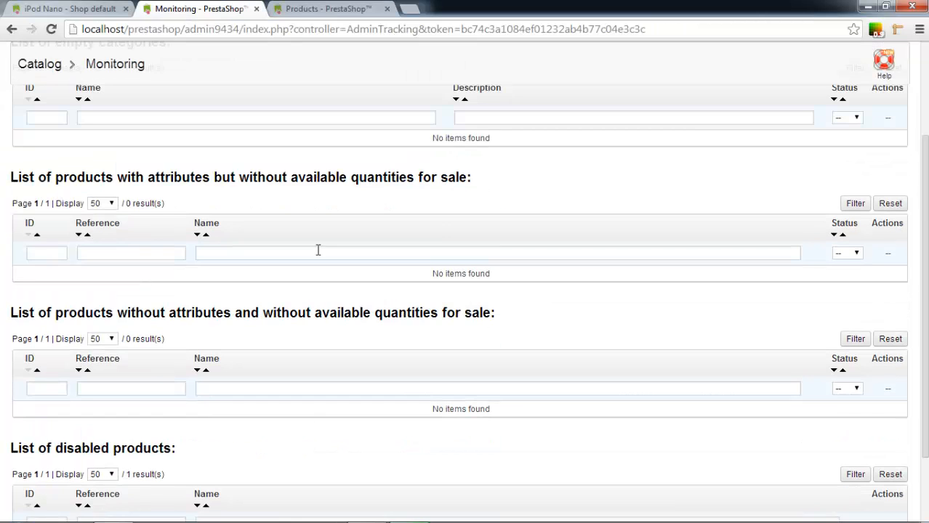
scroll(318, 250, down, 2)
scroll(317, 250, up, 4)
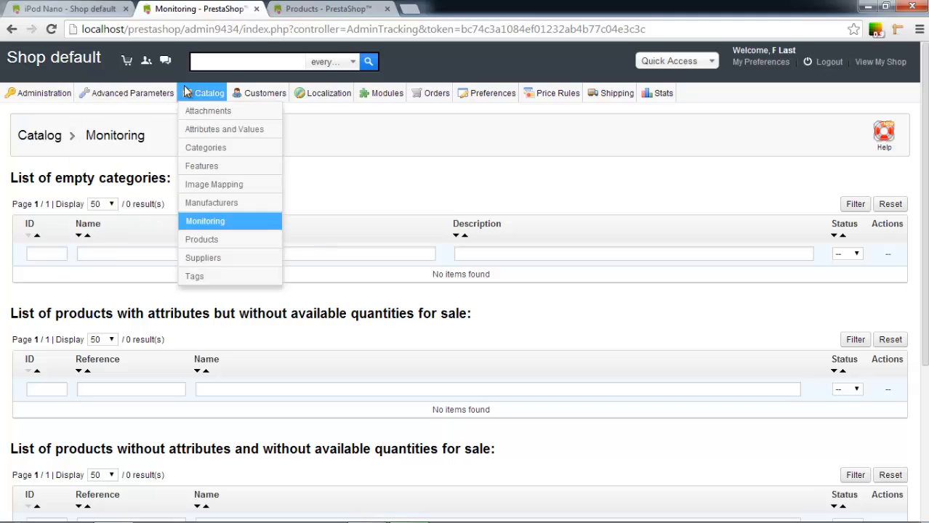
scroll(219, 160, down, 4)
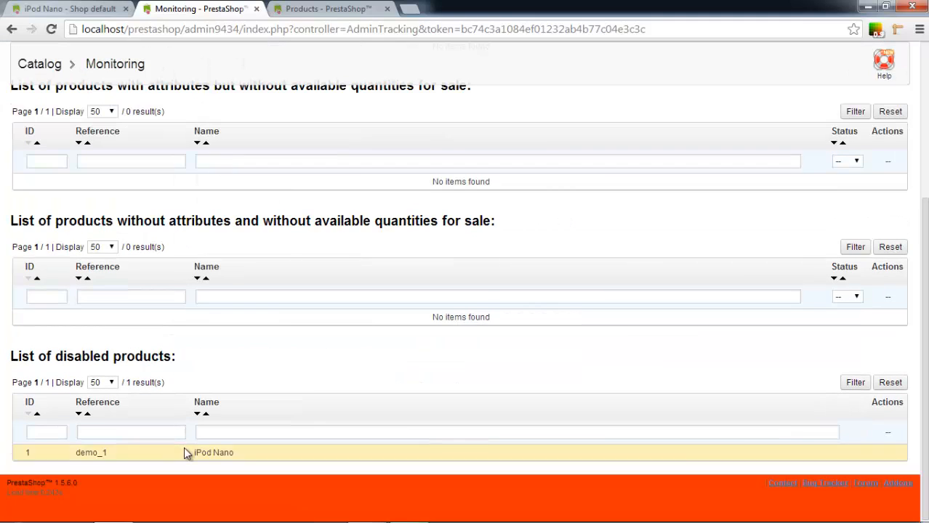
drag(10, 356, 182, 354)
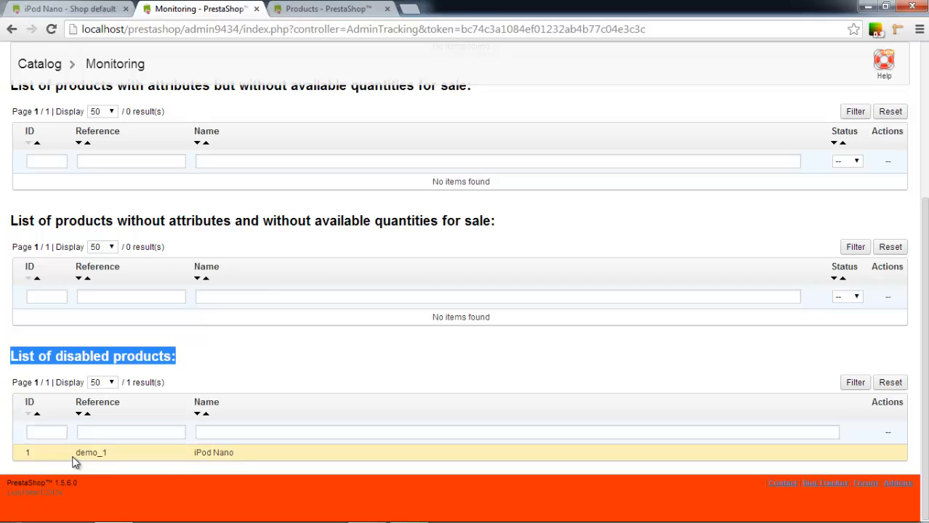
drag(250, 457, 35, 449)
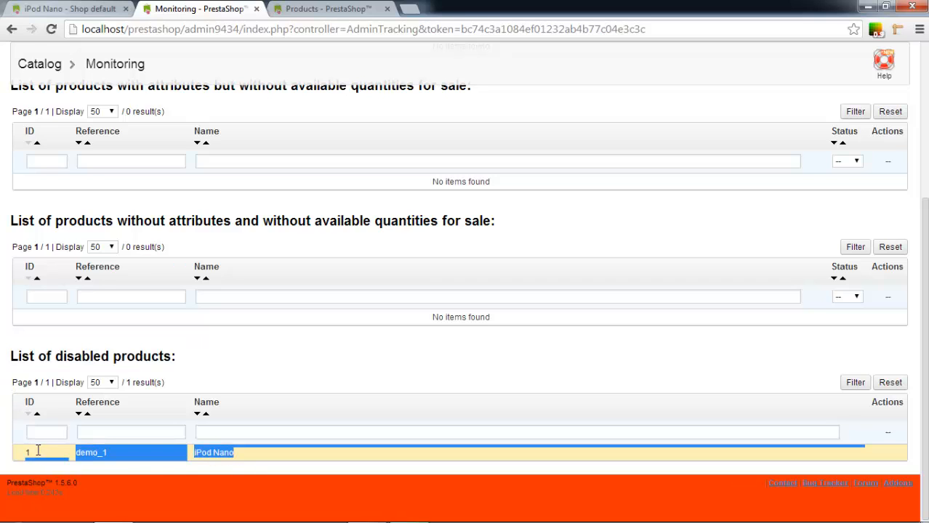
Step: Enable the iPod Nano again in the product list and reload the Monitoring page to check the disabled products
key(ctrl+Tab)
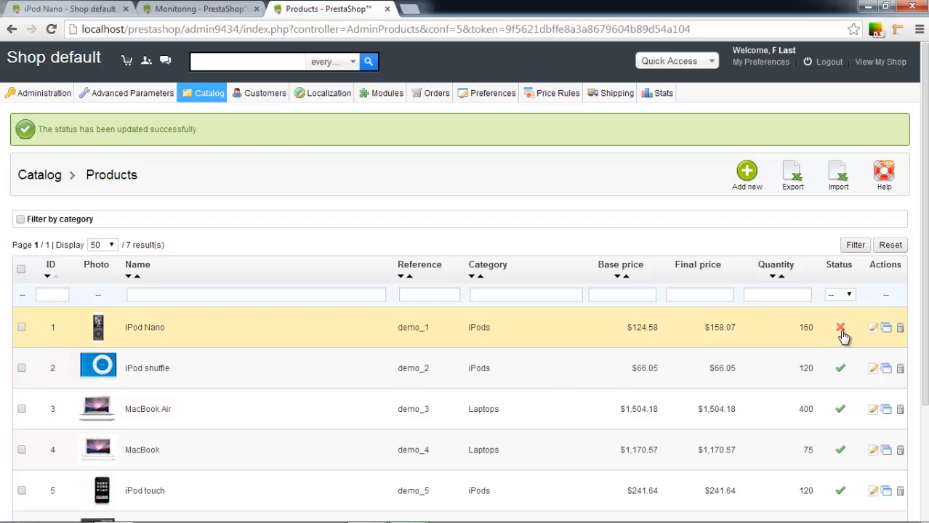
click(841, 330)
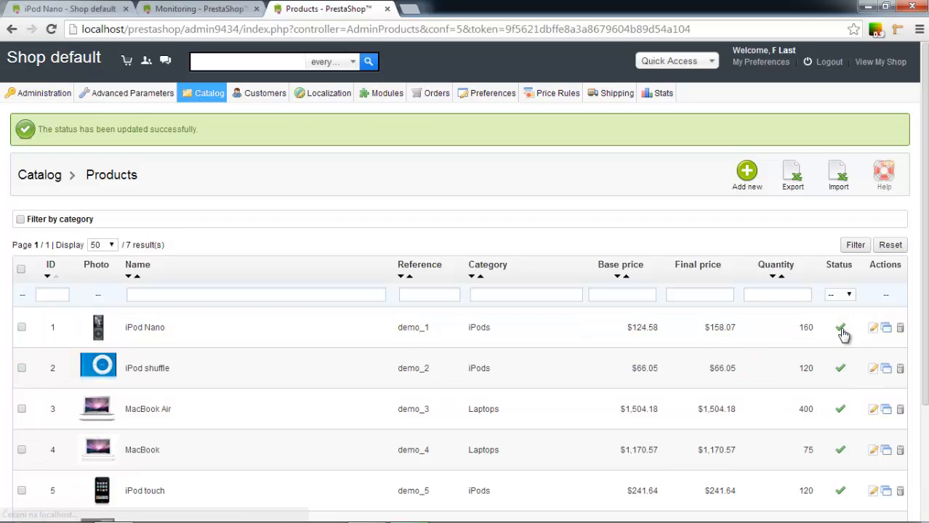
click(196, 9)
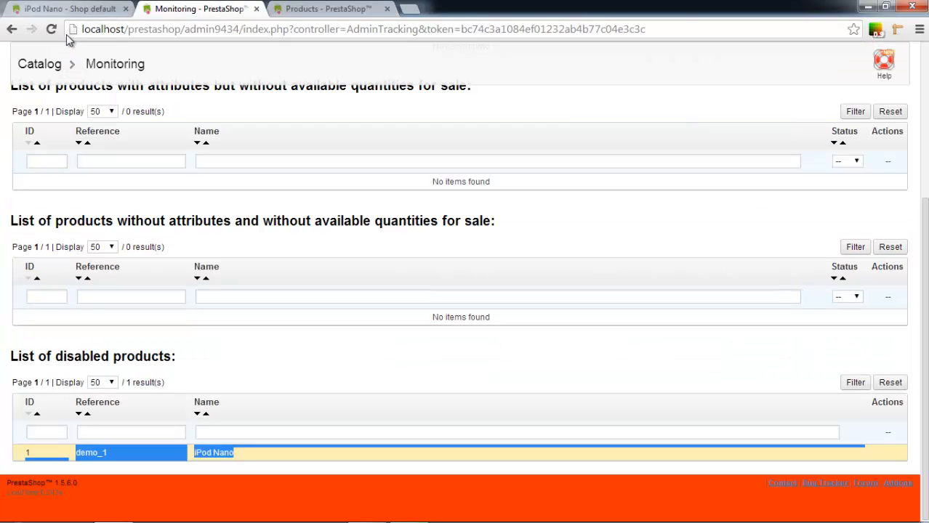
click(49, 31)
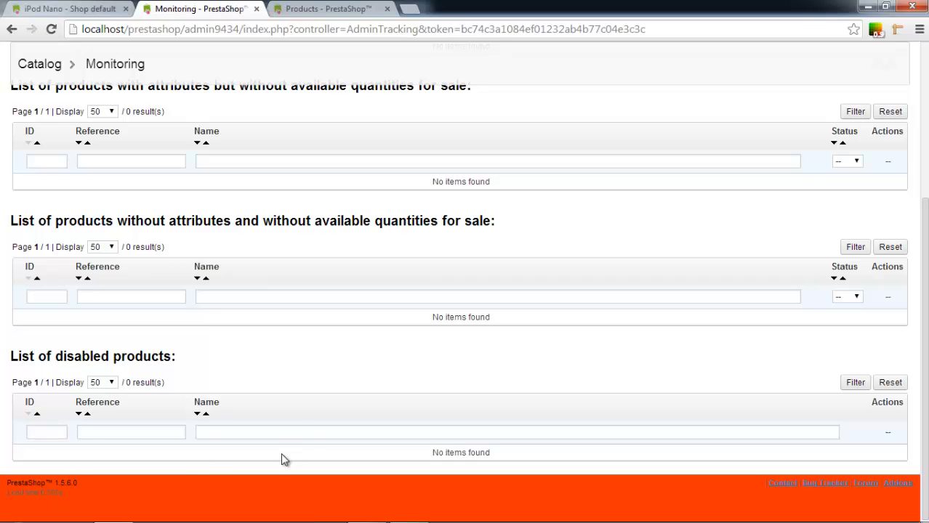
Step: Go over the Monitoring page's lists once more, paying attention to the list of empty categories
scroll(527, 410, up, 3)
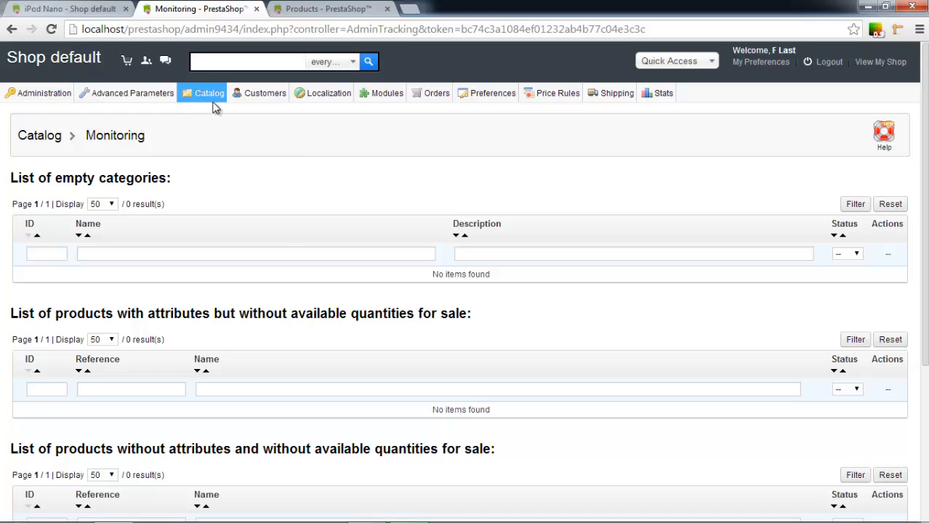
scroll(364, 247, down, 3)
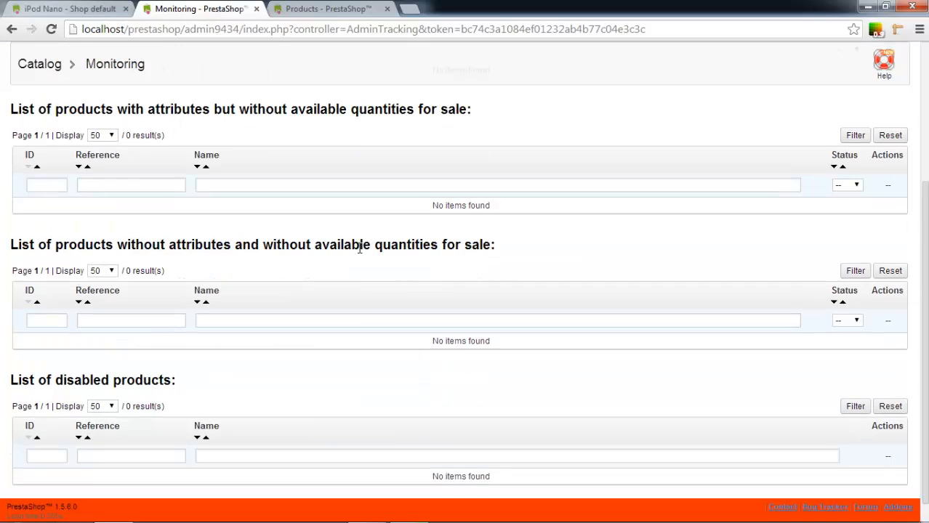
scroll(566, 302, up, 3)
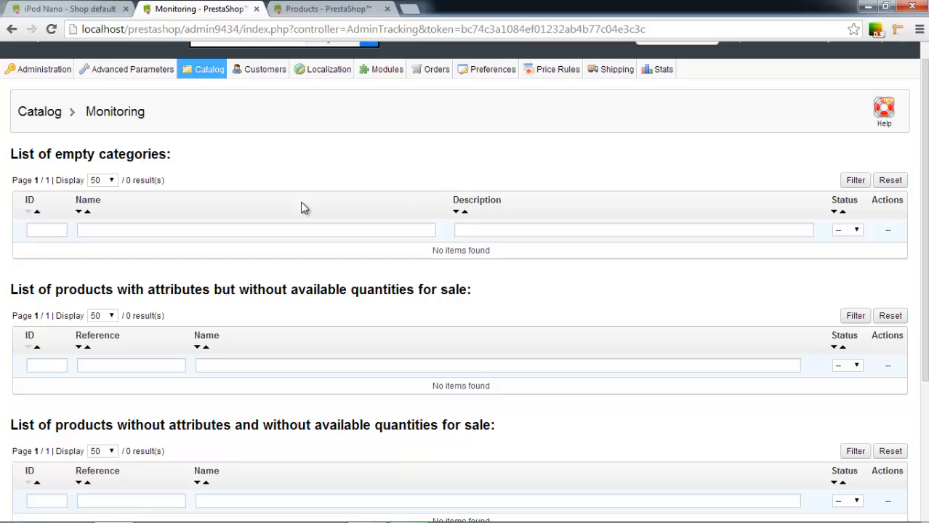
drag(11, 154, 220, 154)
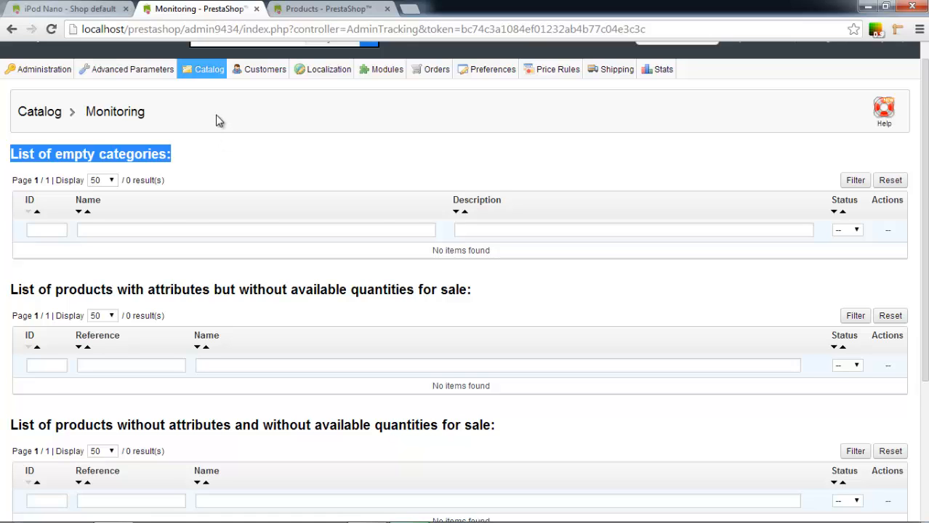
scroll(240, 290, down, 3)
scroll(199, 421, up, 3)
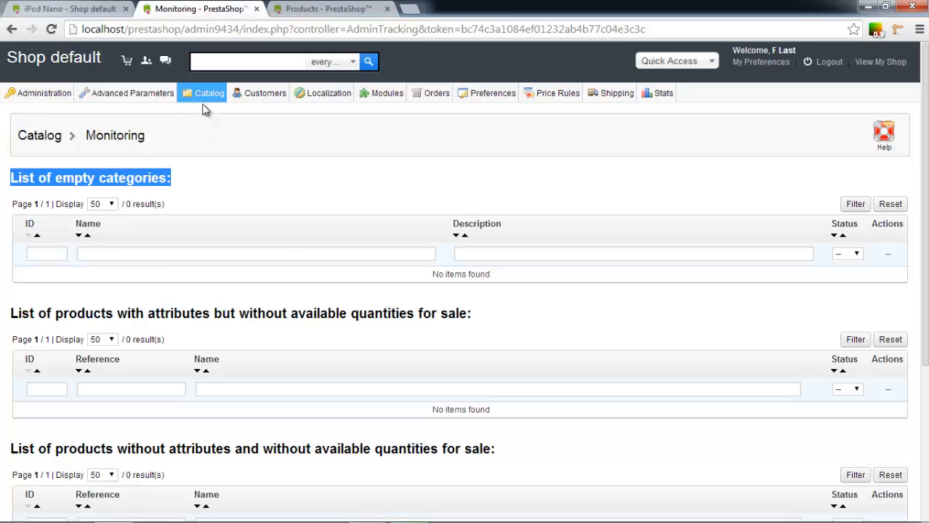
Step: Open the catalog's Suppliers list, and switch back to the product list in the other browser tab
mouse_move(206, 95)
click(221, 258)
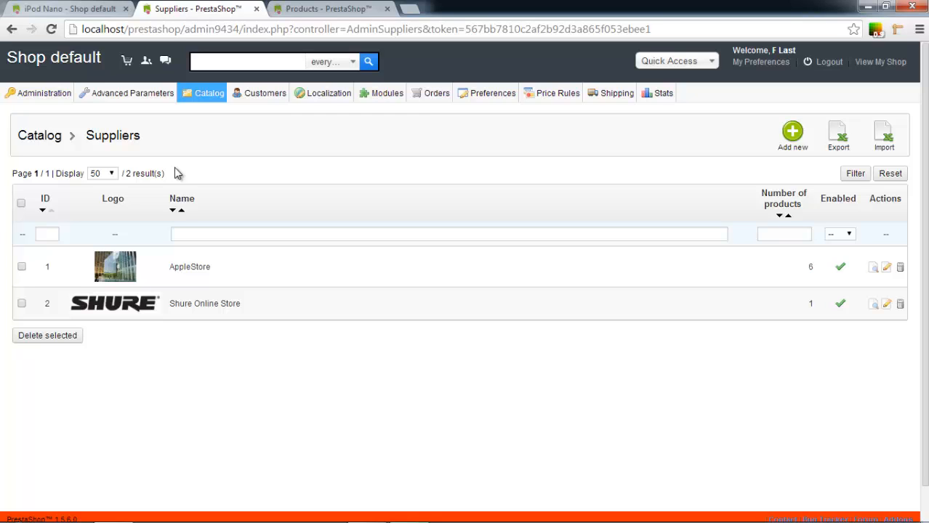
click(347, 9)
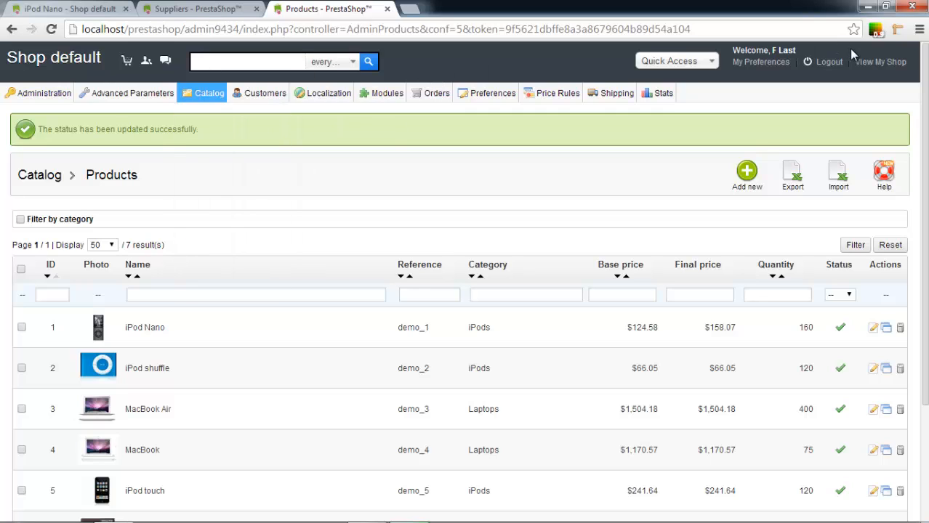
Step: Open the shop's storefront and compare its Suppliers block with the suppliers listed in the back office
click(867, 63)
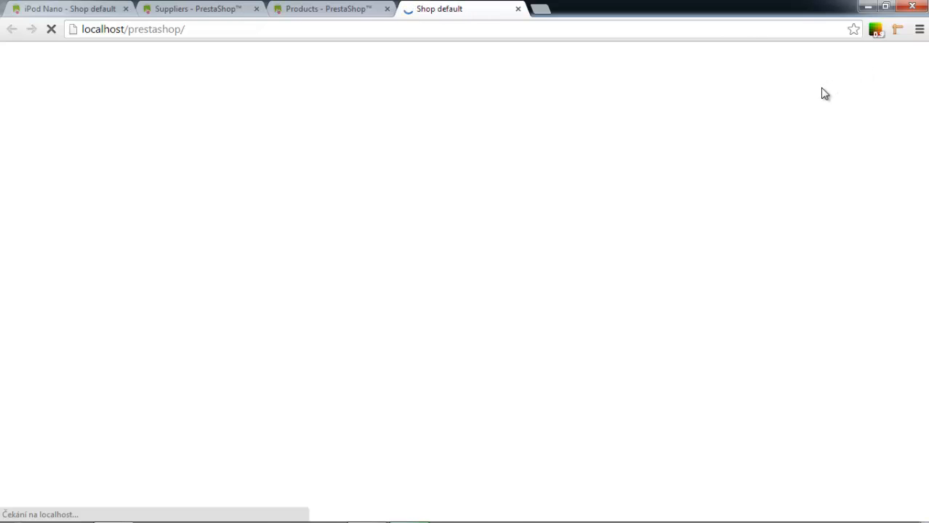
scroll(254, 334, down, 2)
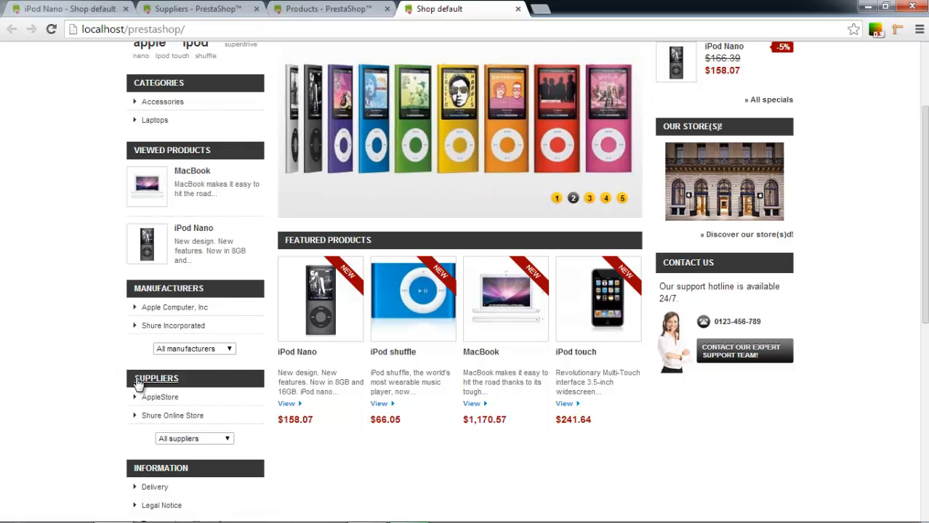
scroll(209, 386, down, 1)
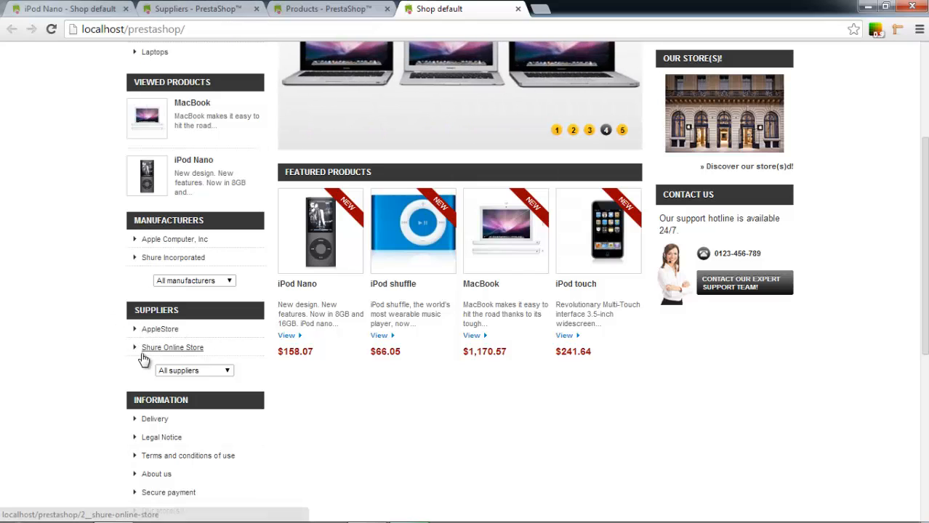
click(197, 8)
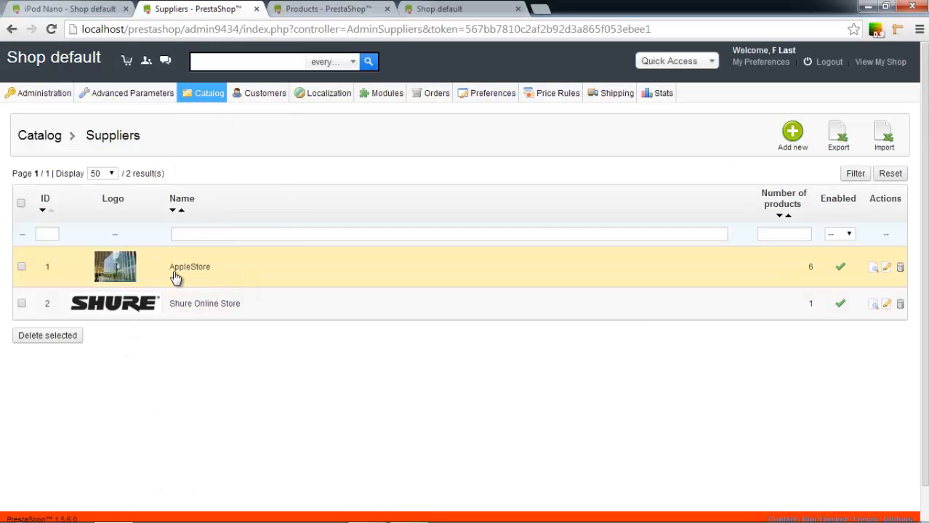
click(462, 9)
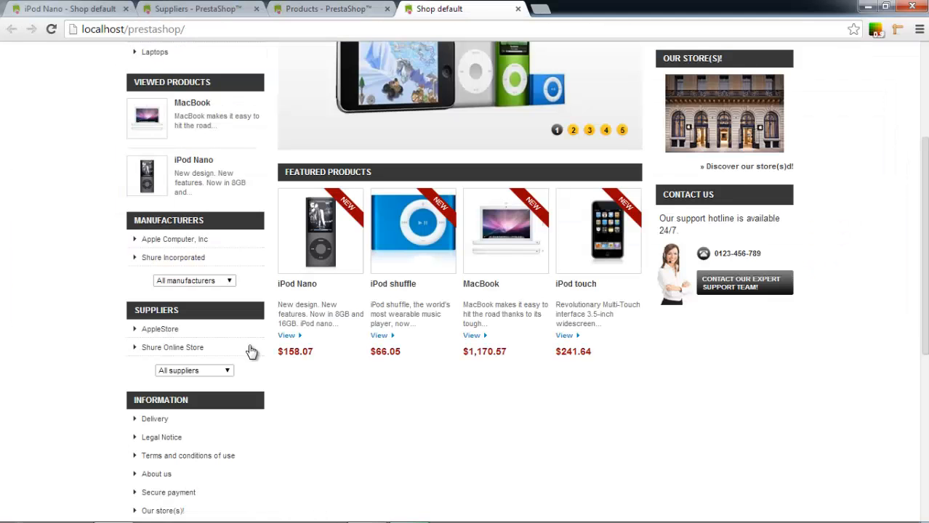
Step: Open the AppleStore supplier from the storefront's Suppliers block and look through its product list
click(174, 334)
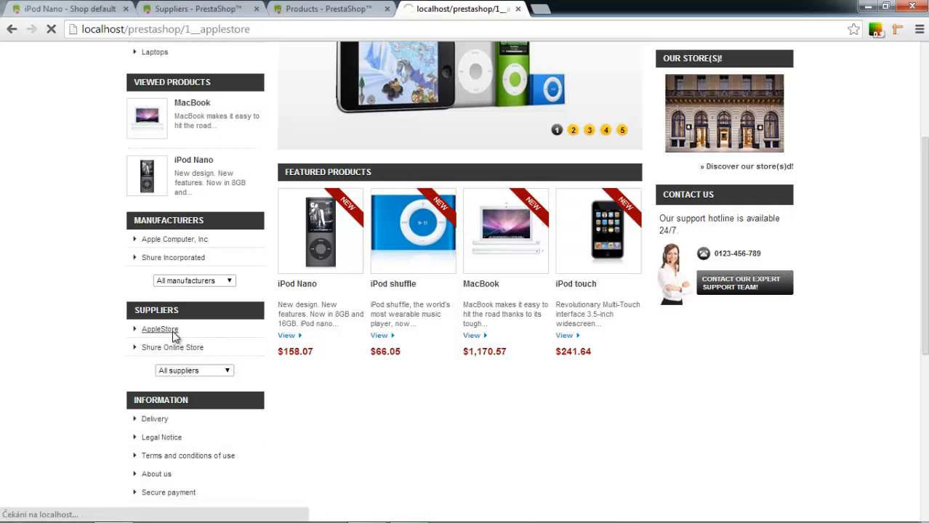
scroll(173, 335, down, 1)
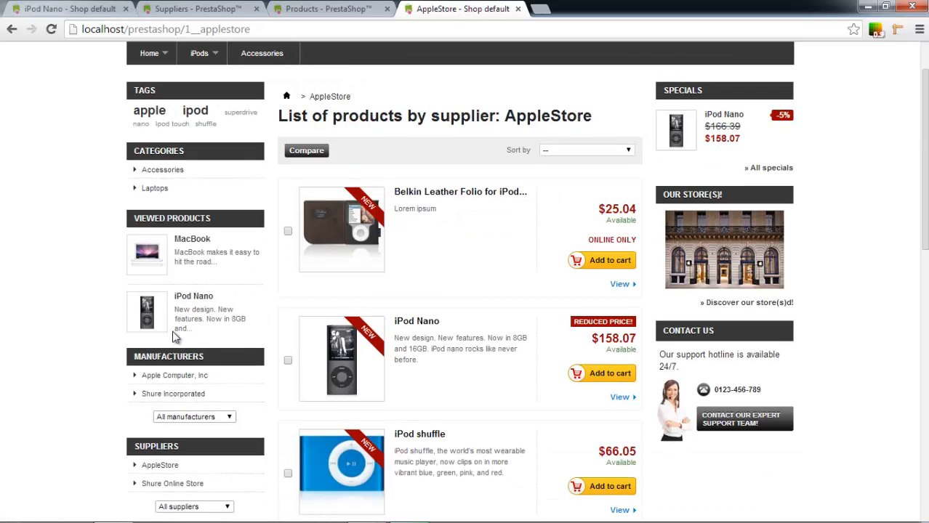
scroll(523, 306, down, 4)
scroll(523, 306, up, 4)
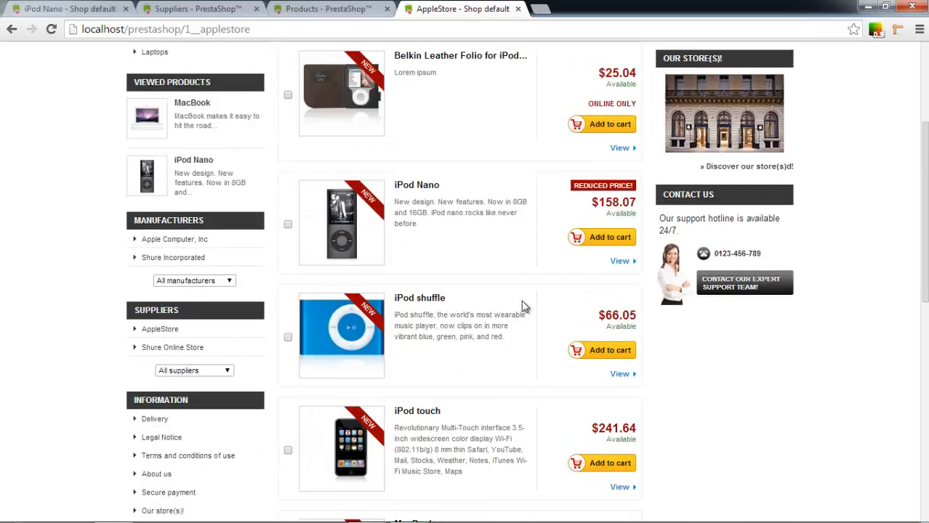
scroll(183, 374, down, 1)
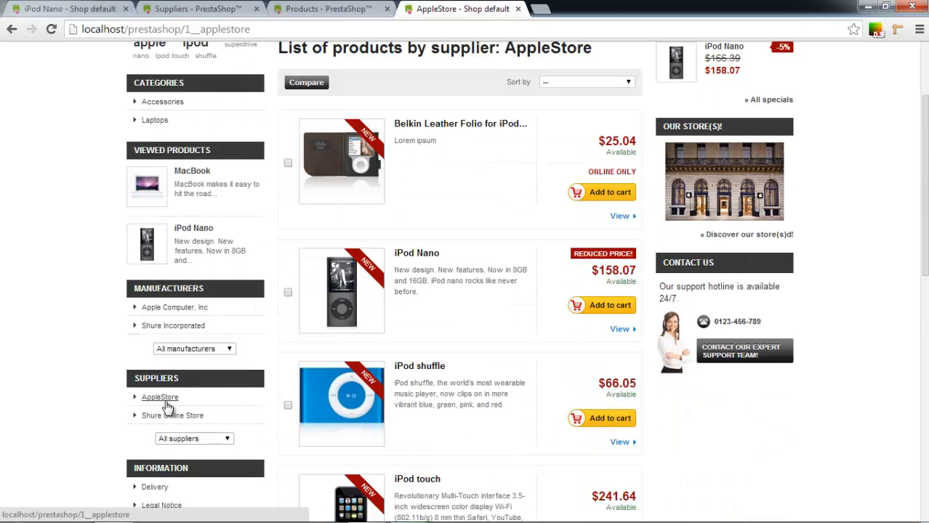
Step: Return to the back office and open the catalog's Tags list
click(224, 8)
mouse_move(218, 98)
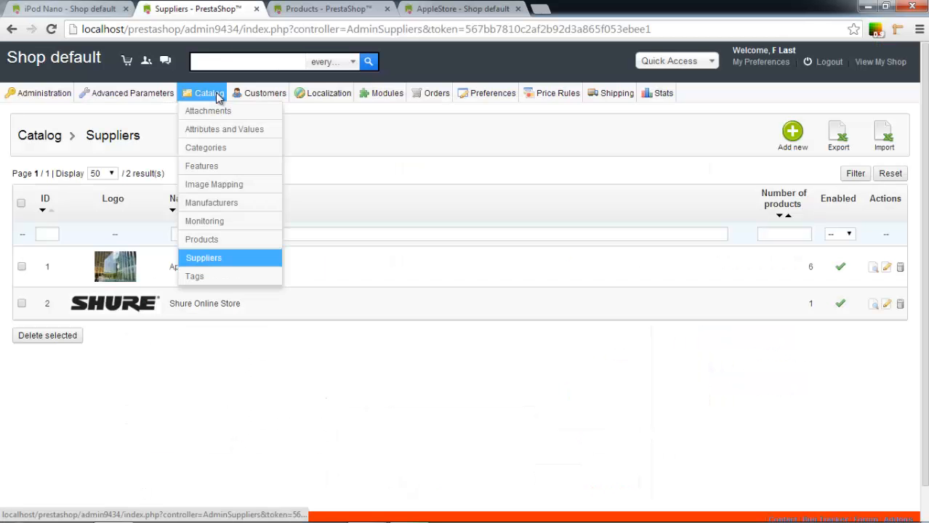
click(226, 277)
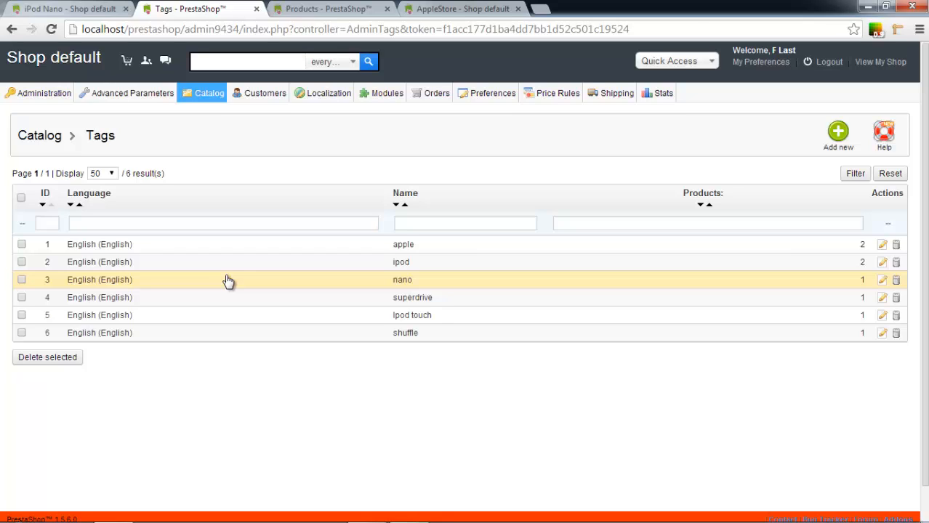
Step: View the products tagged "shuffle" from the storefront's Tags block, and return to the back office's Tags list
click(470, 8)
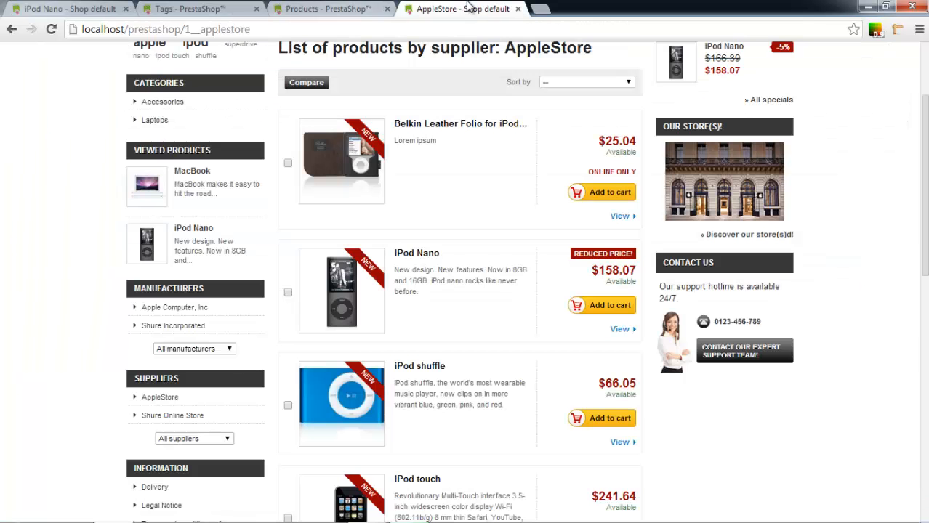
scroll(295, 340, up, 2)
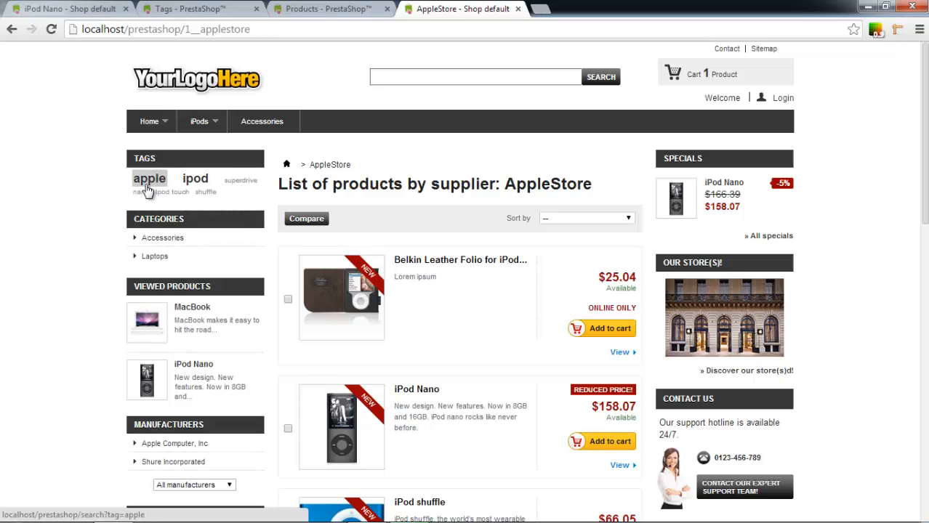
click(212, 194)
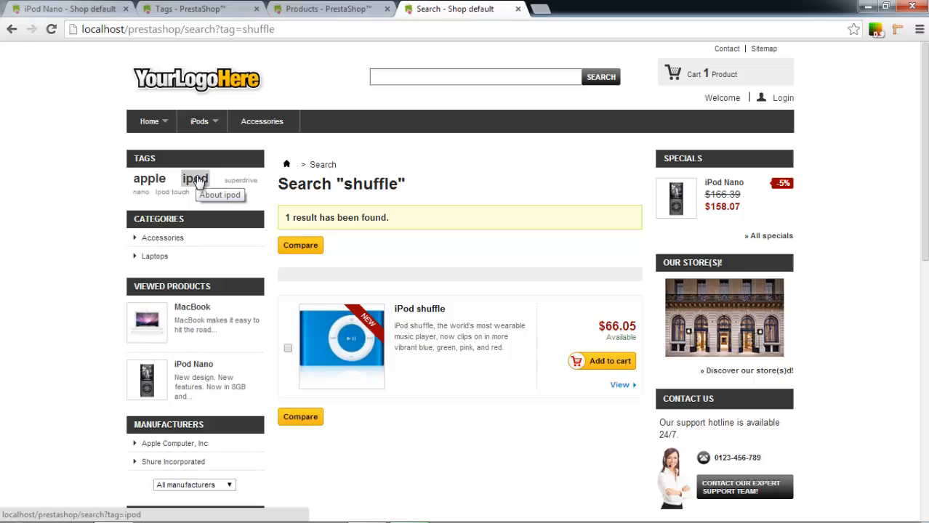
click(251, 7)
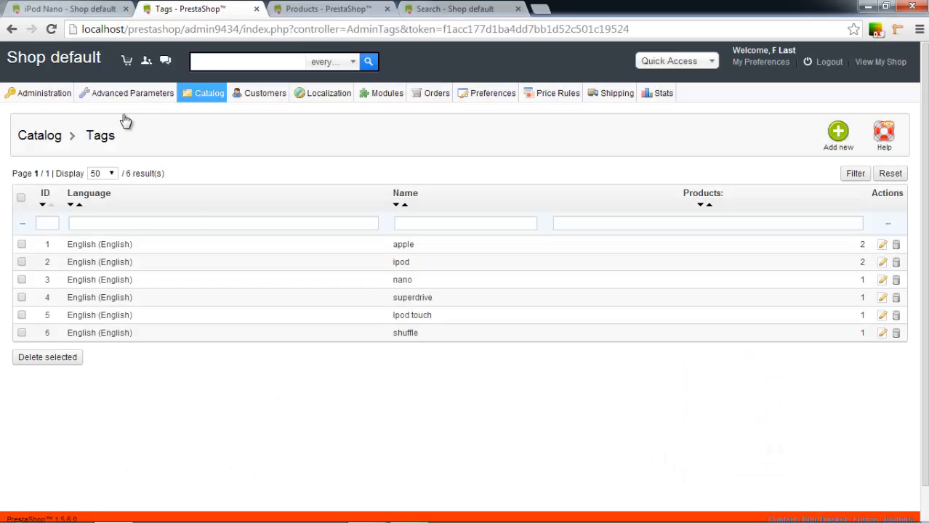
mouse_move(187, 102)
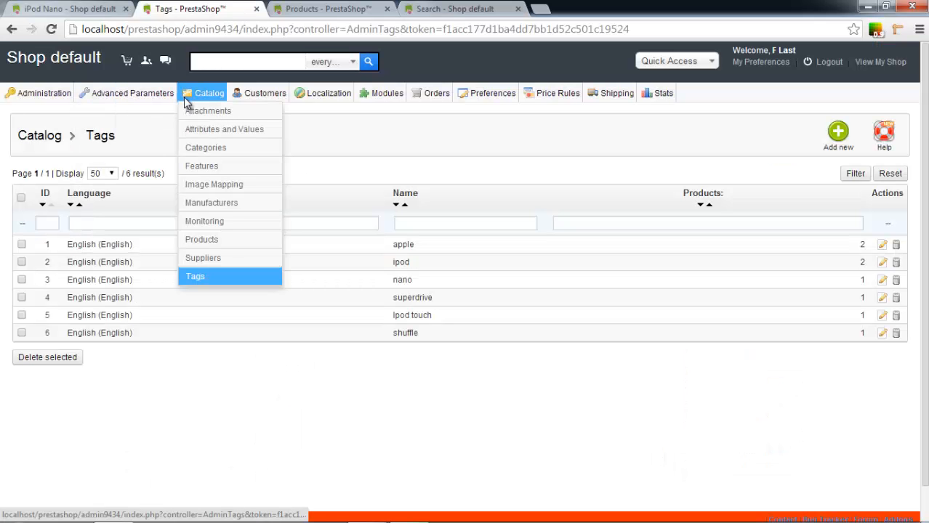